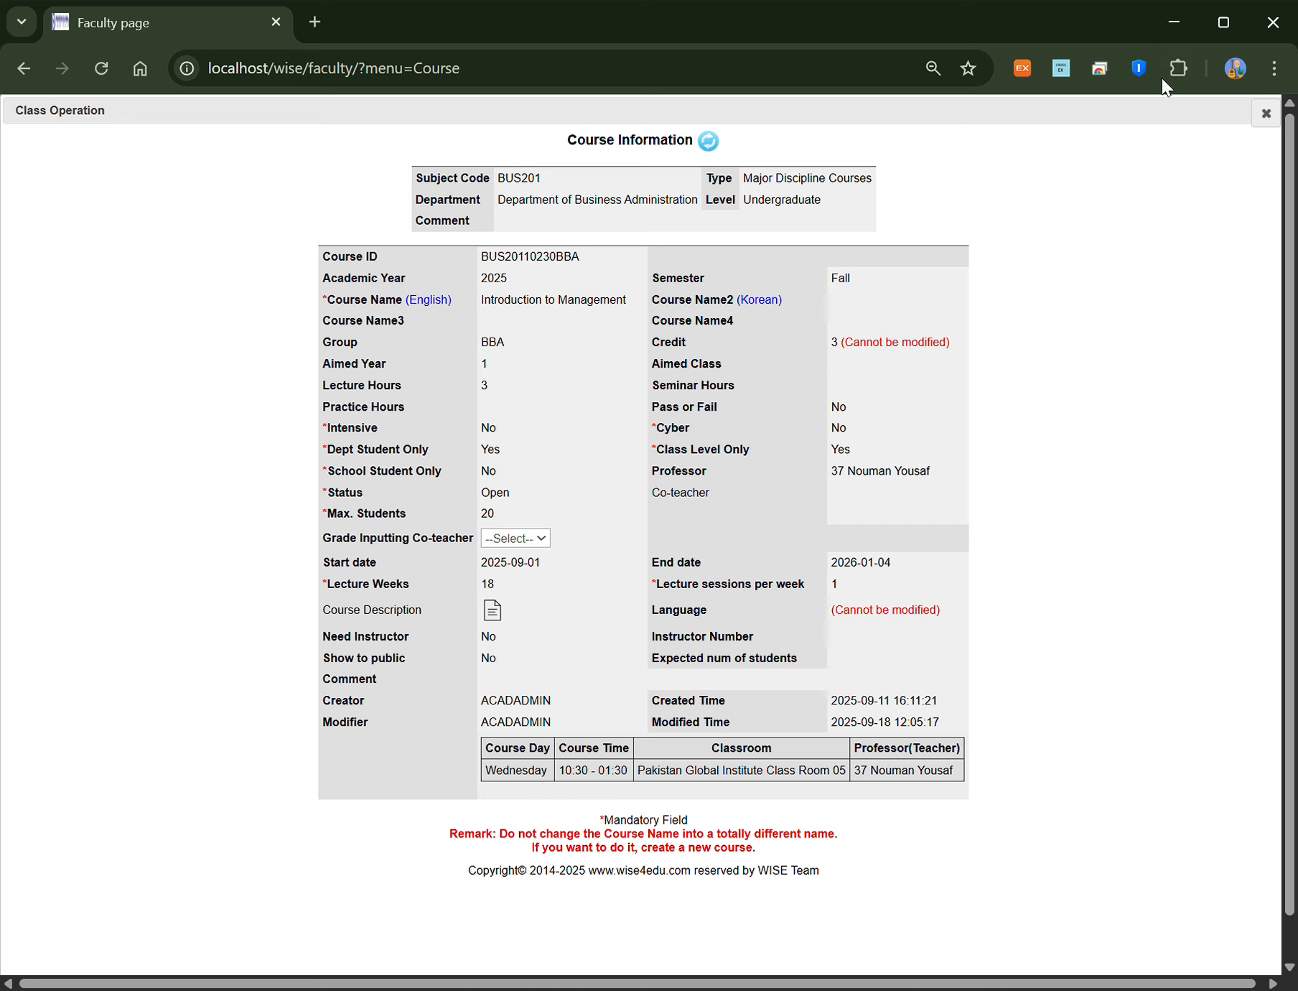
# Step: Close the BUS20110230BBA course details to return to the Fall 2025 course list
pyautogui.click(1266, 113)
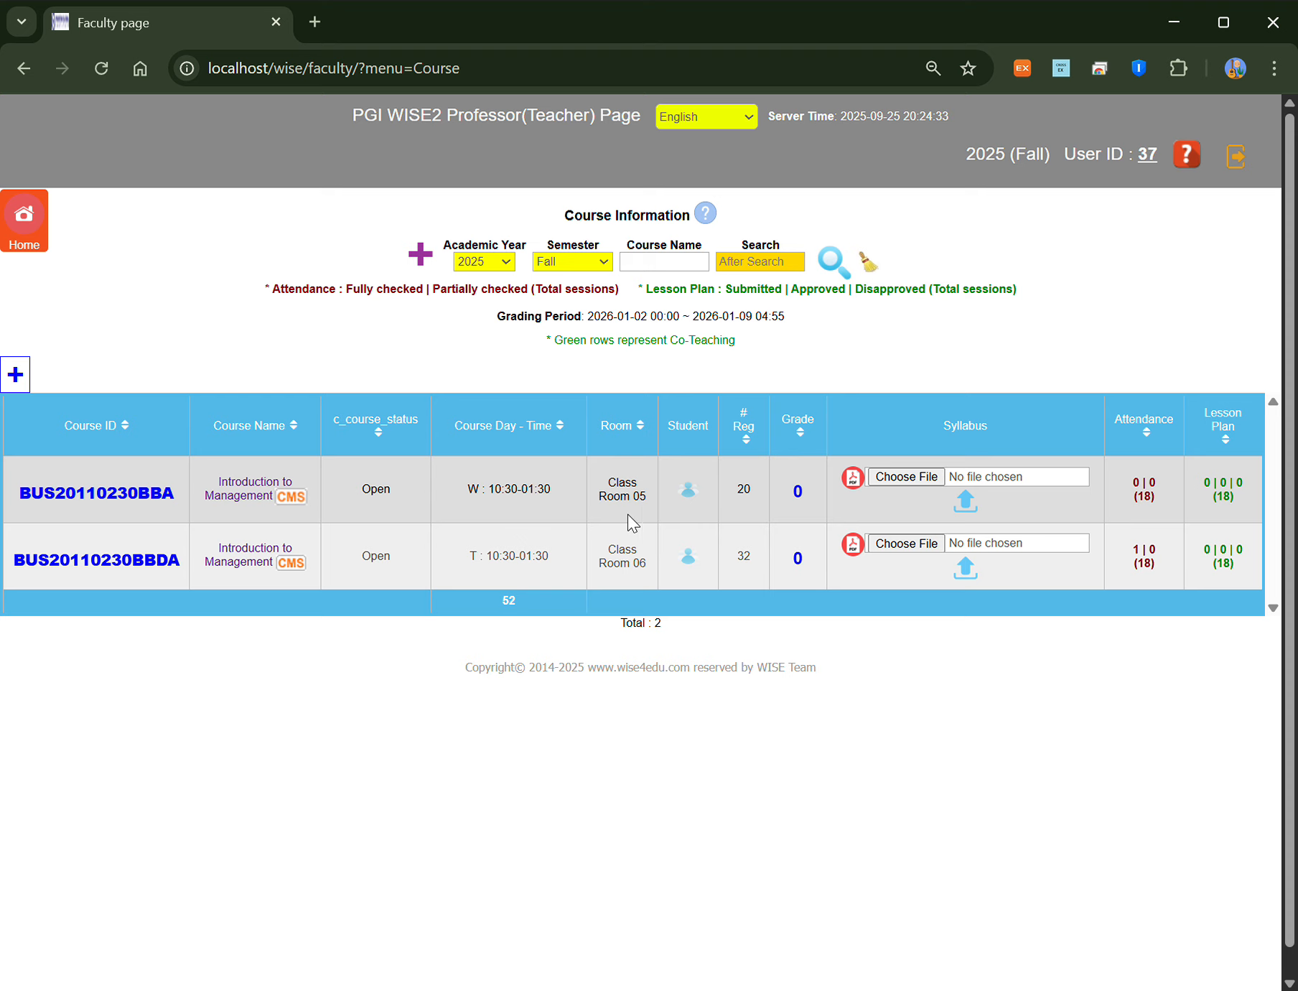
pyautogui.click(691, 497)
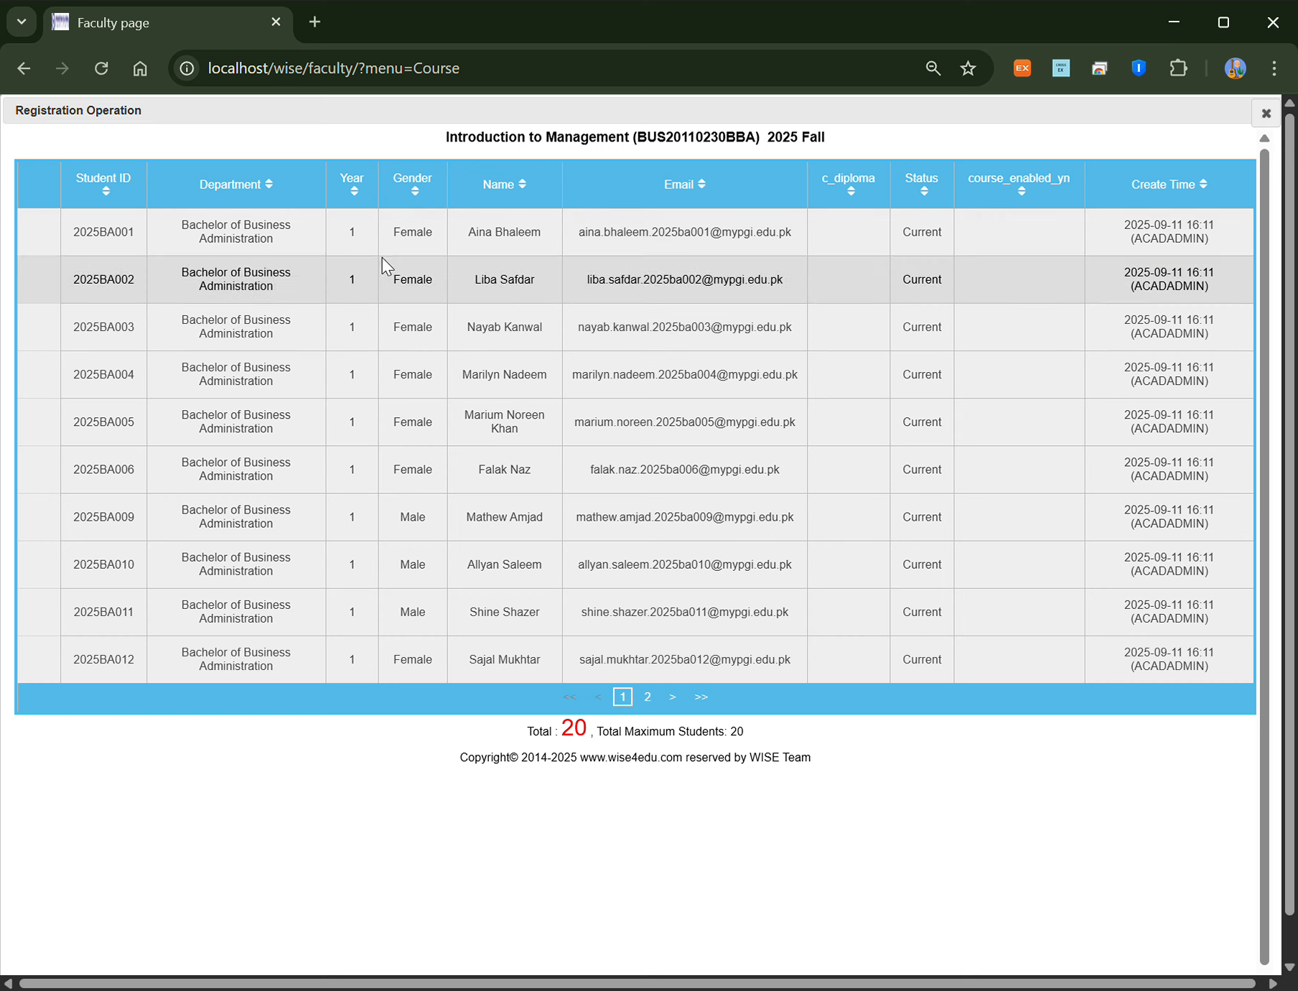
pyautogui.click(1267, 113)
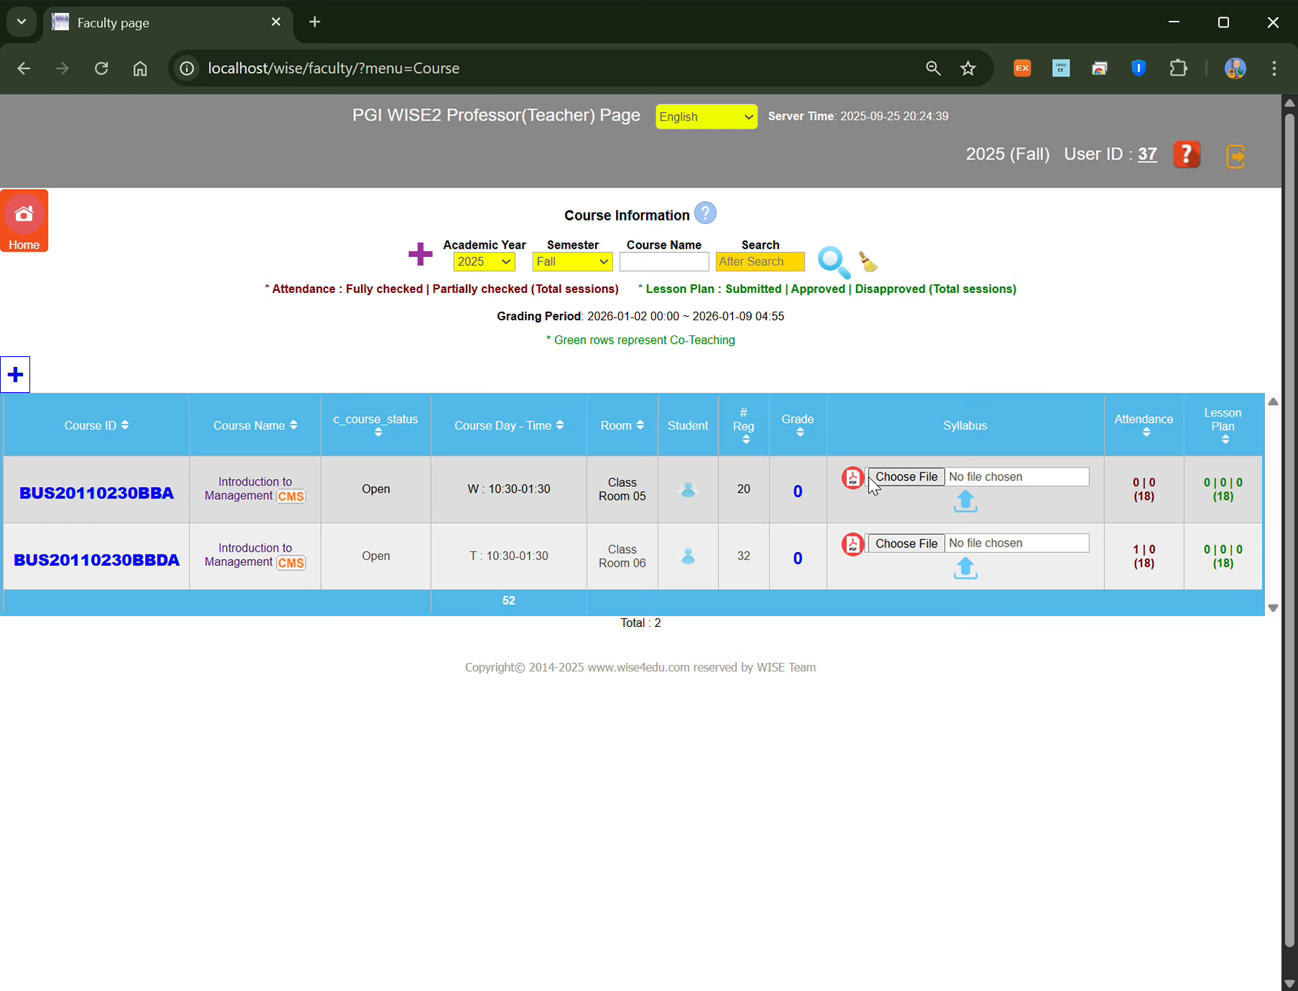
pyautogui.click(798, 492)
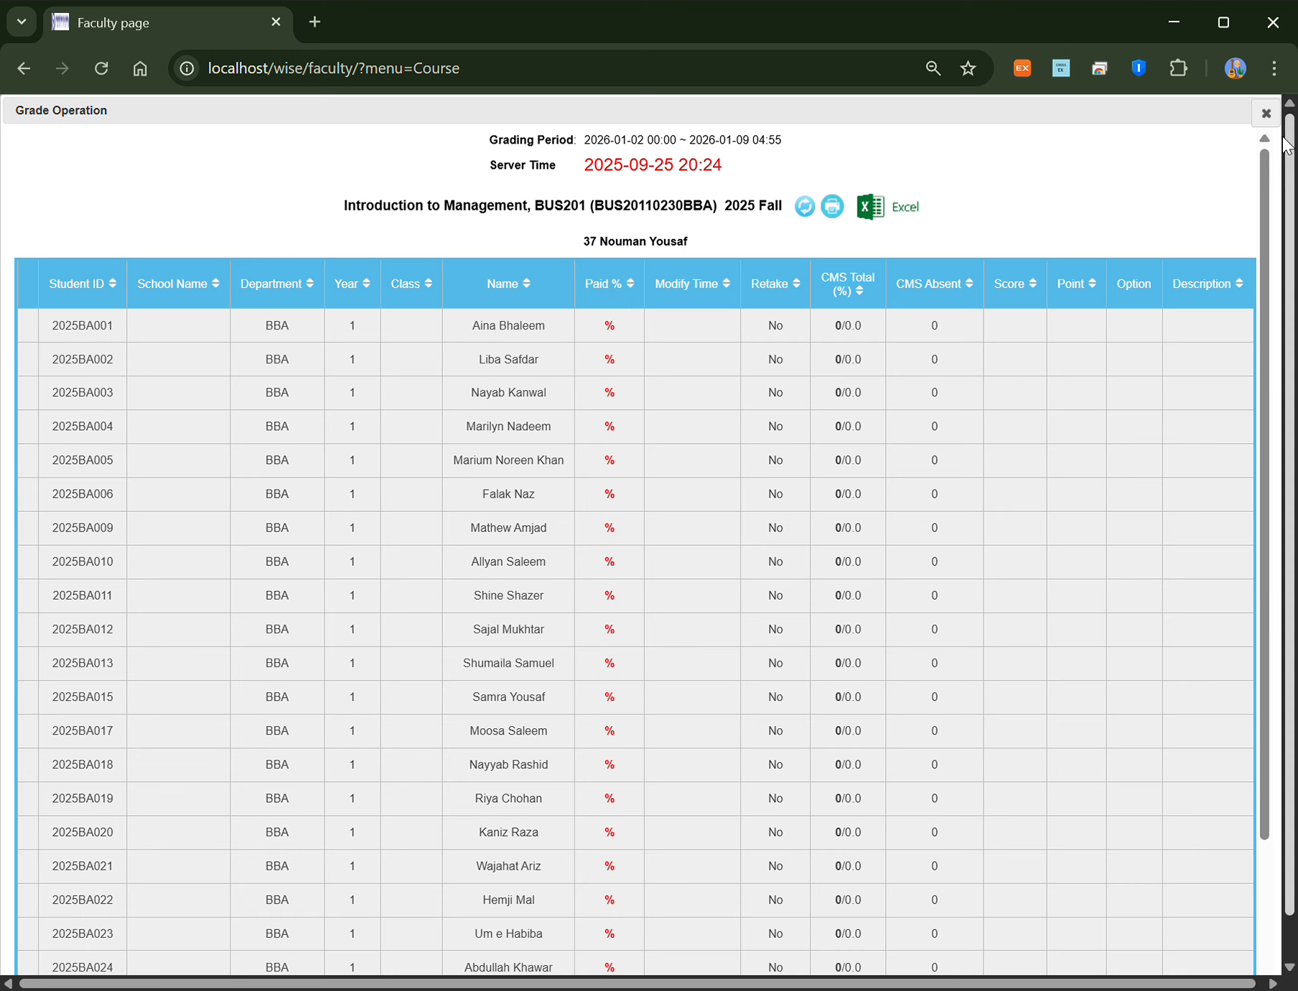
pyautogui.click(1266, 113)
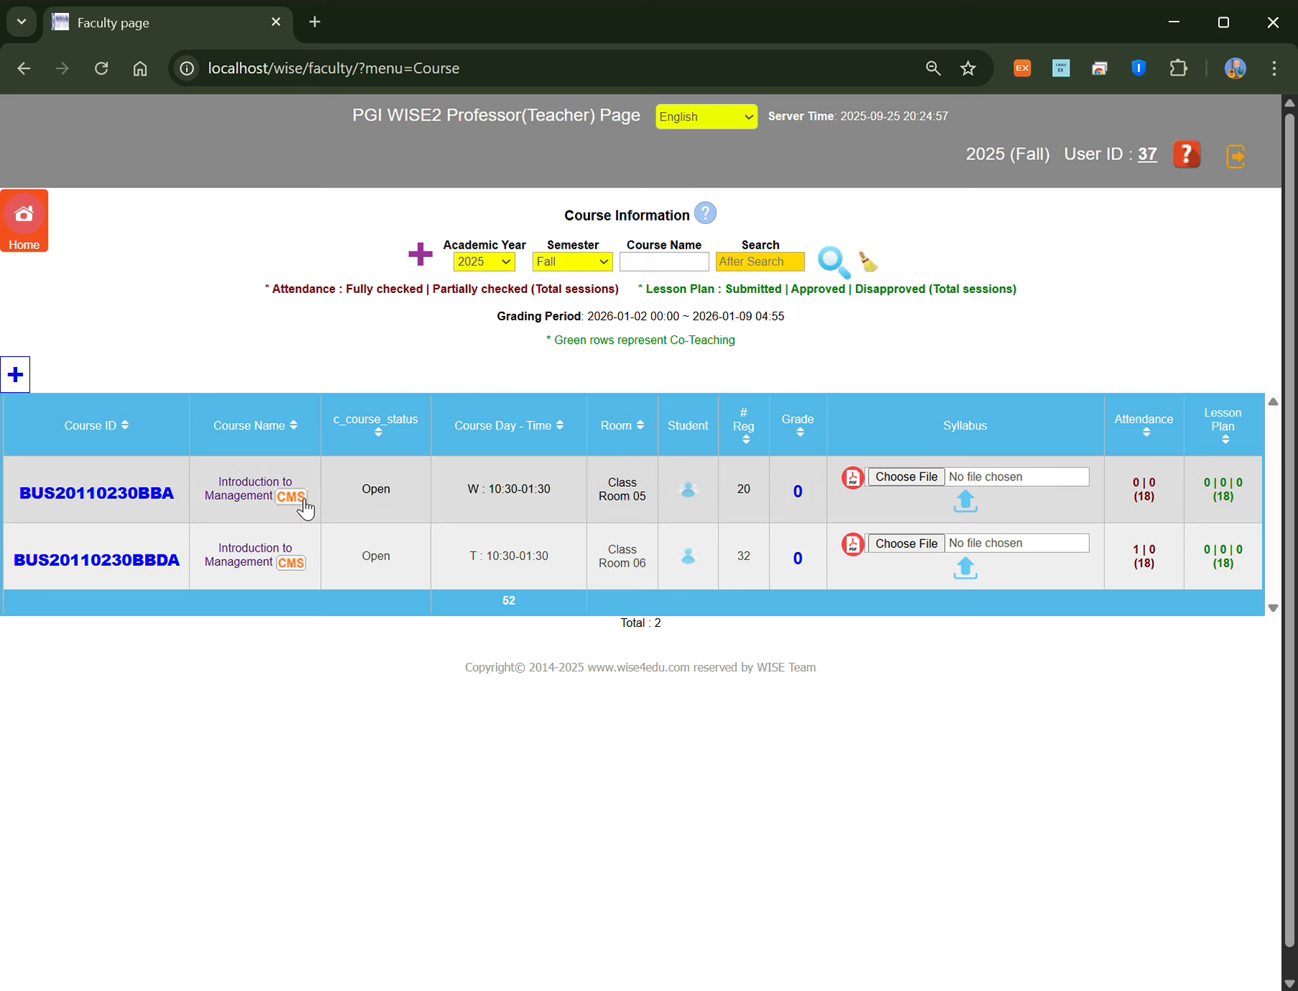
# Step: Open the CMS page for BUS20110230BBA and browse its weekly attendance sessions, each at 0 / 20
pyautogui.click(291, 496)
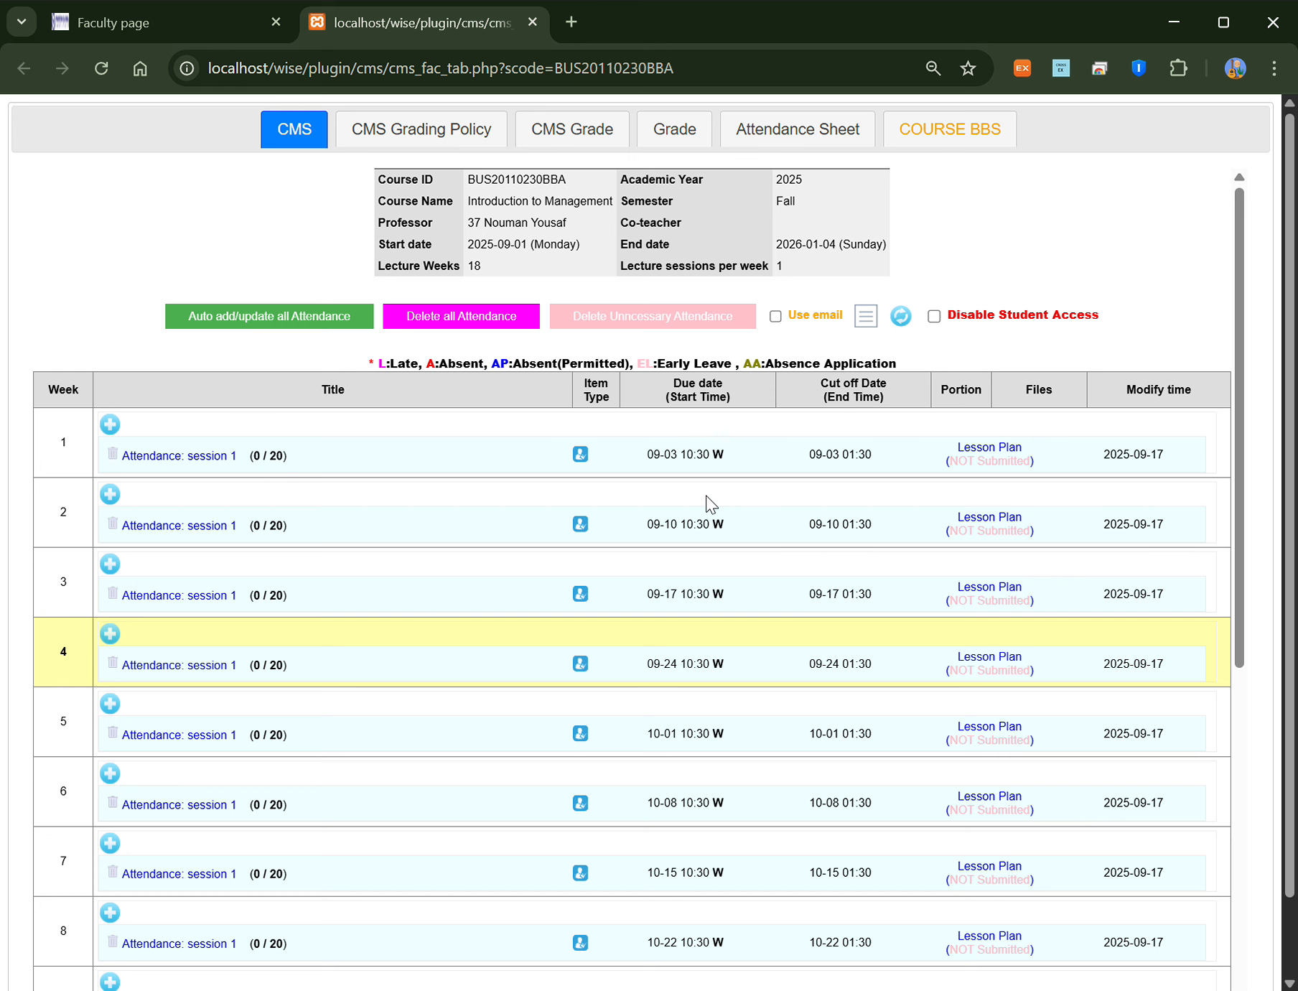
pyautogui.scroll(-1, 353, 588)
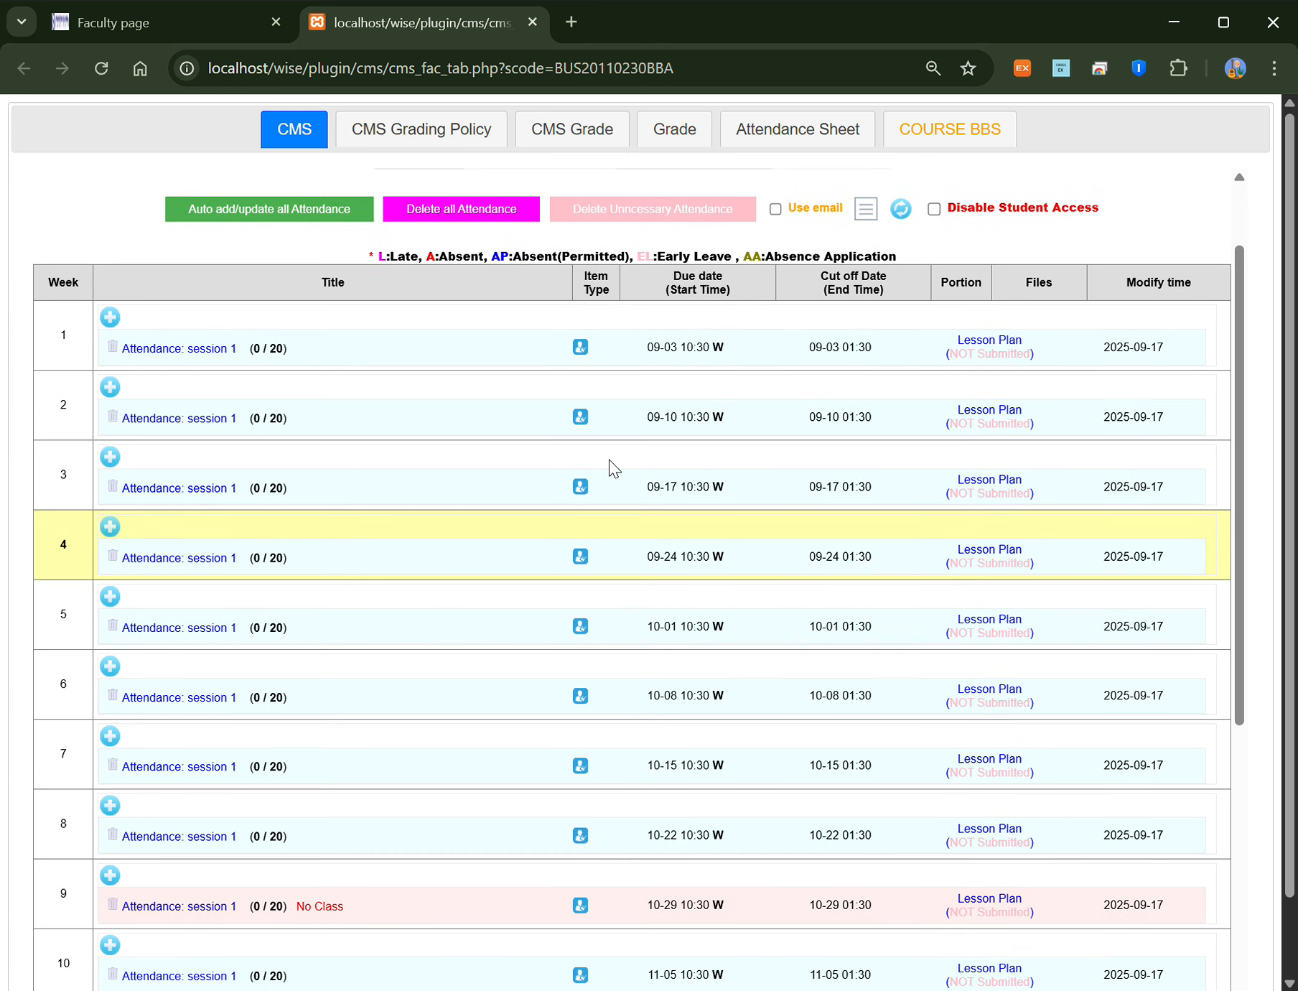
pyautogui.scroll(-4, 127, 667)
pyautogui.scroll(-2, 128, 667)
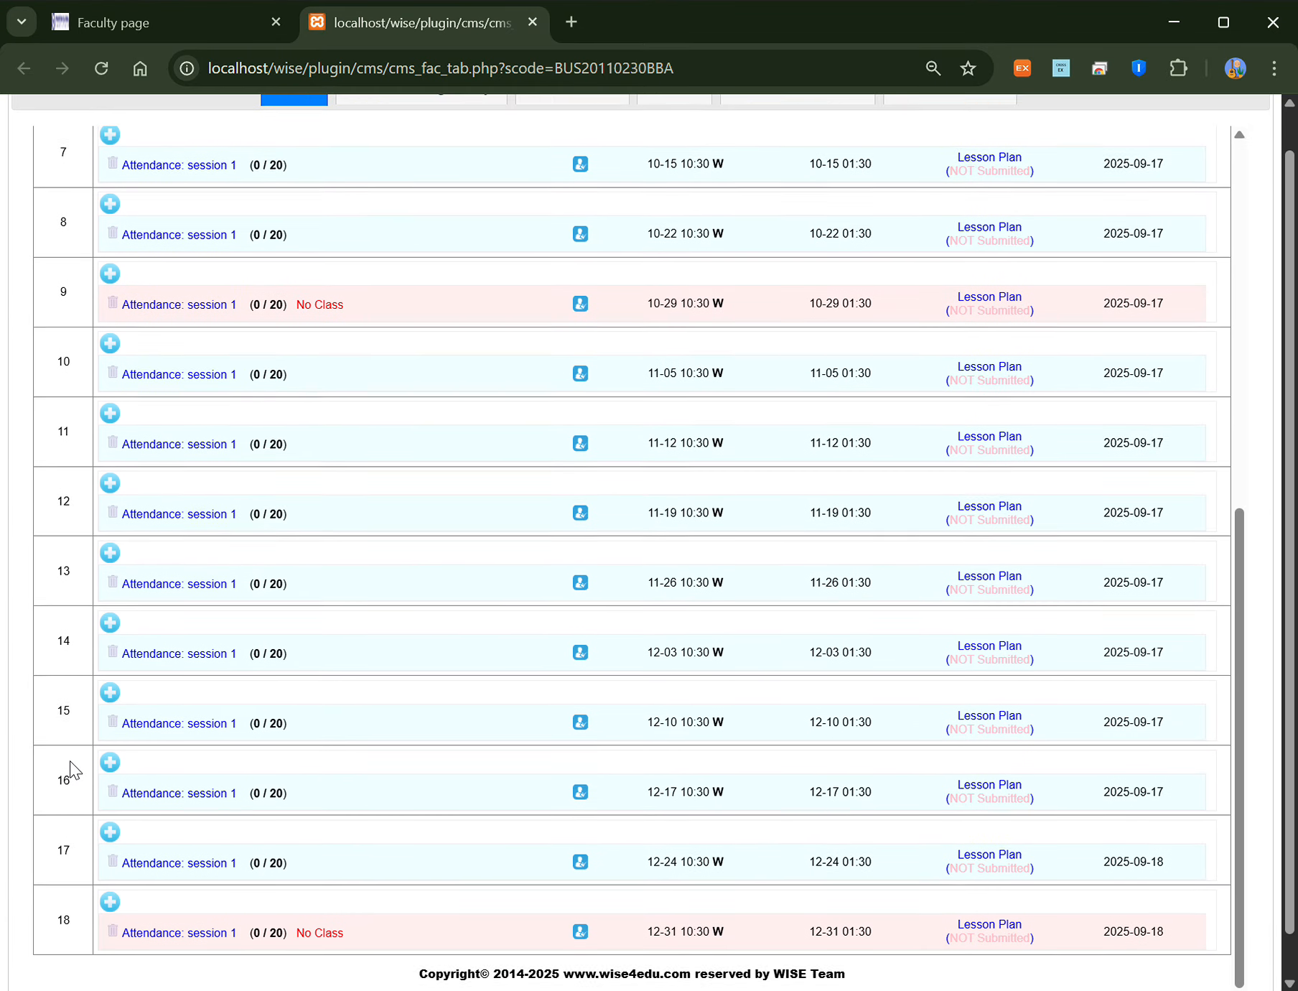
pyautogui.scroll(4, 153, 780)
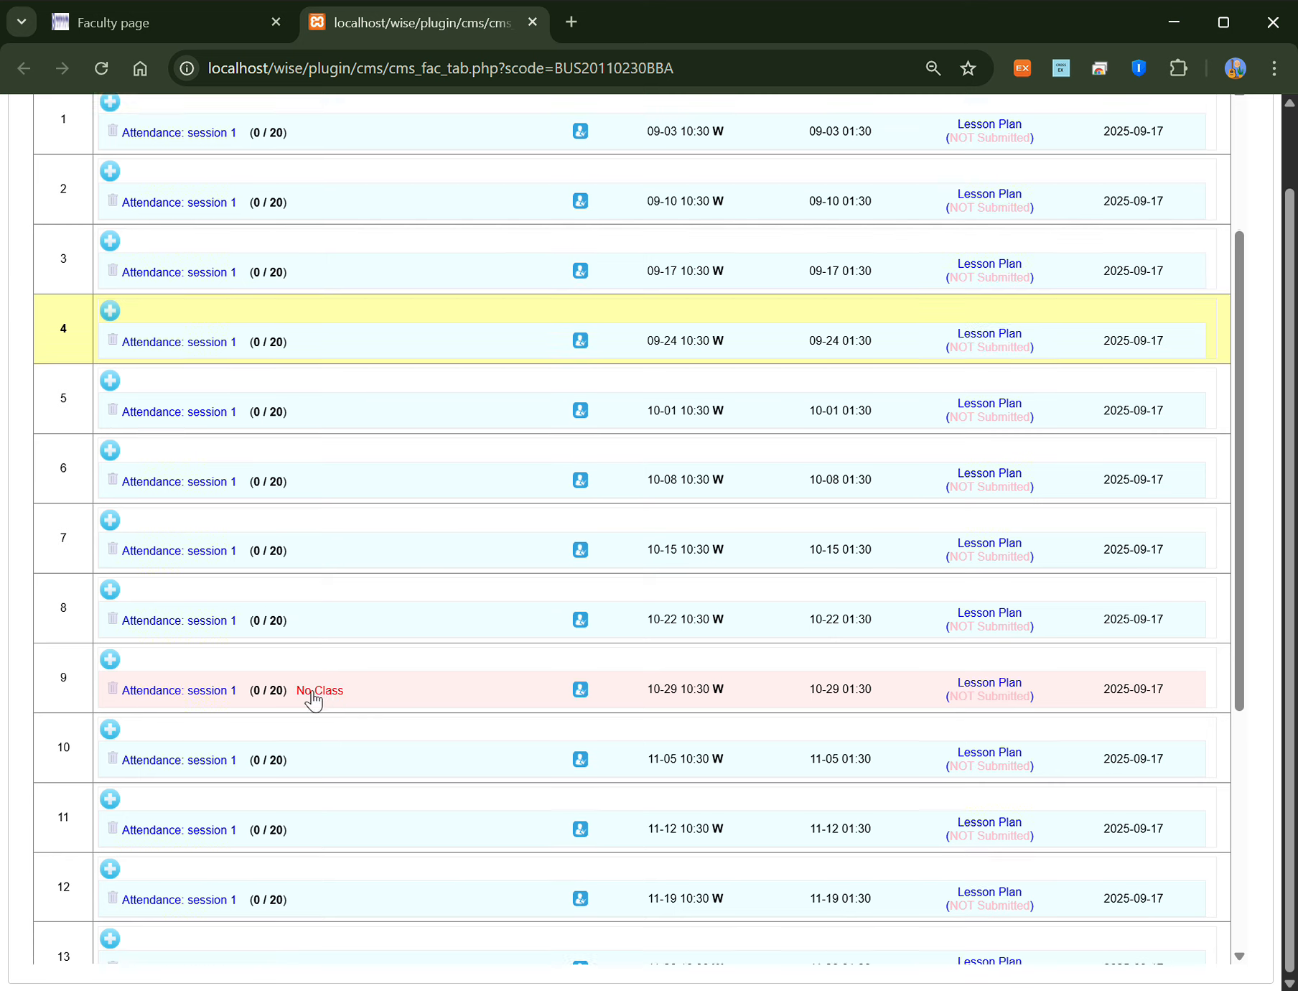
pyautogui.scroll(-5, 323, 733)
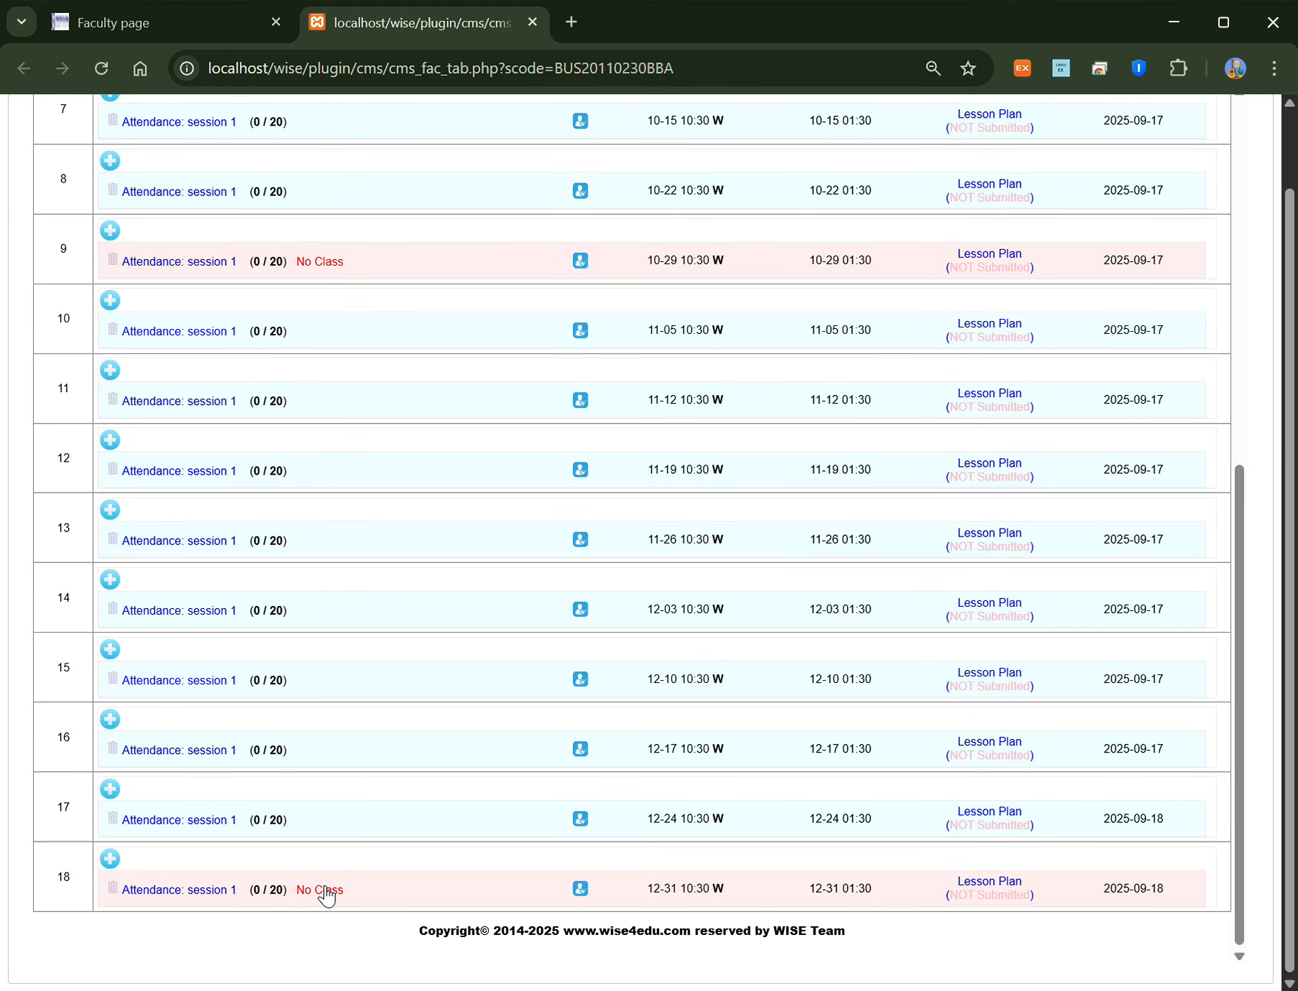
pyautogui.scroll(3, 400, 666)
pyautogui.scroll(6, 402, 662)
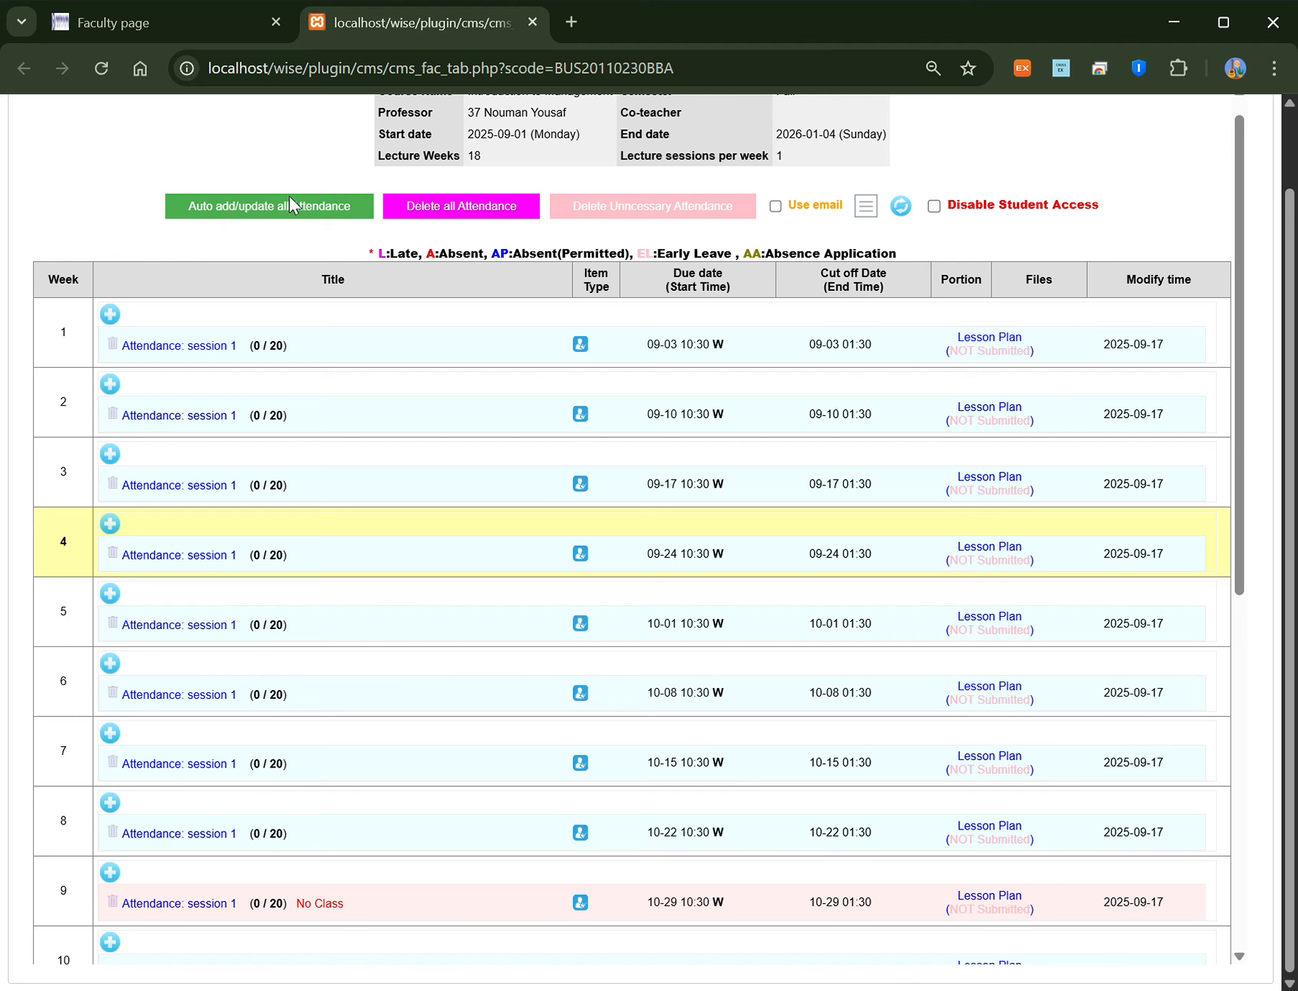
pyautogui.scroll(1, 344, 479)
pyautogui.scroll(1, 344, 480)
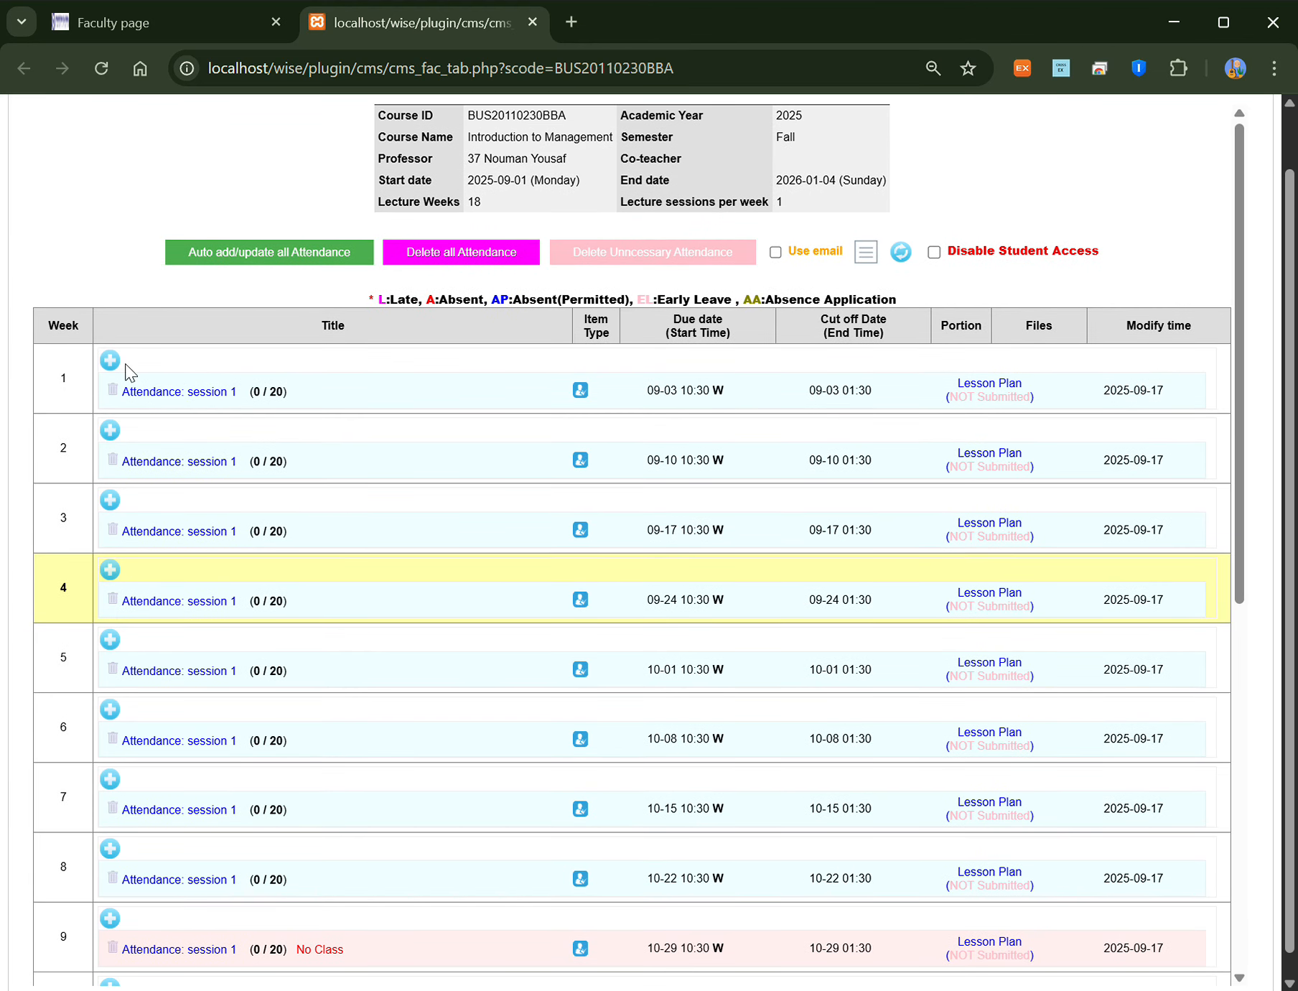
pyautogui.scroll(1, 120, 362)
pyautogui.scroll(2, 120, 368)
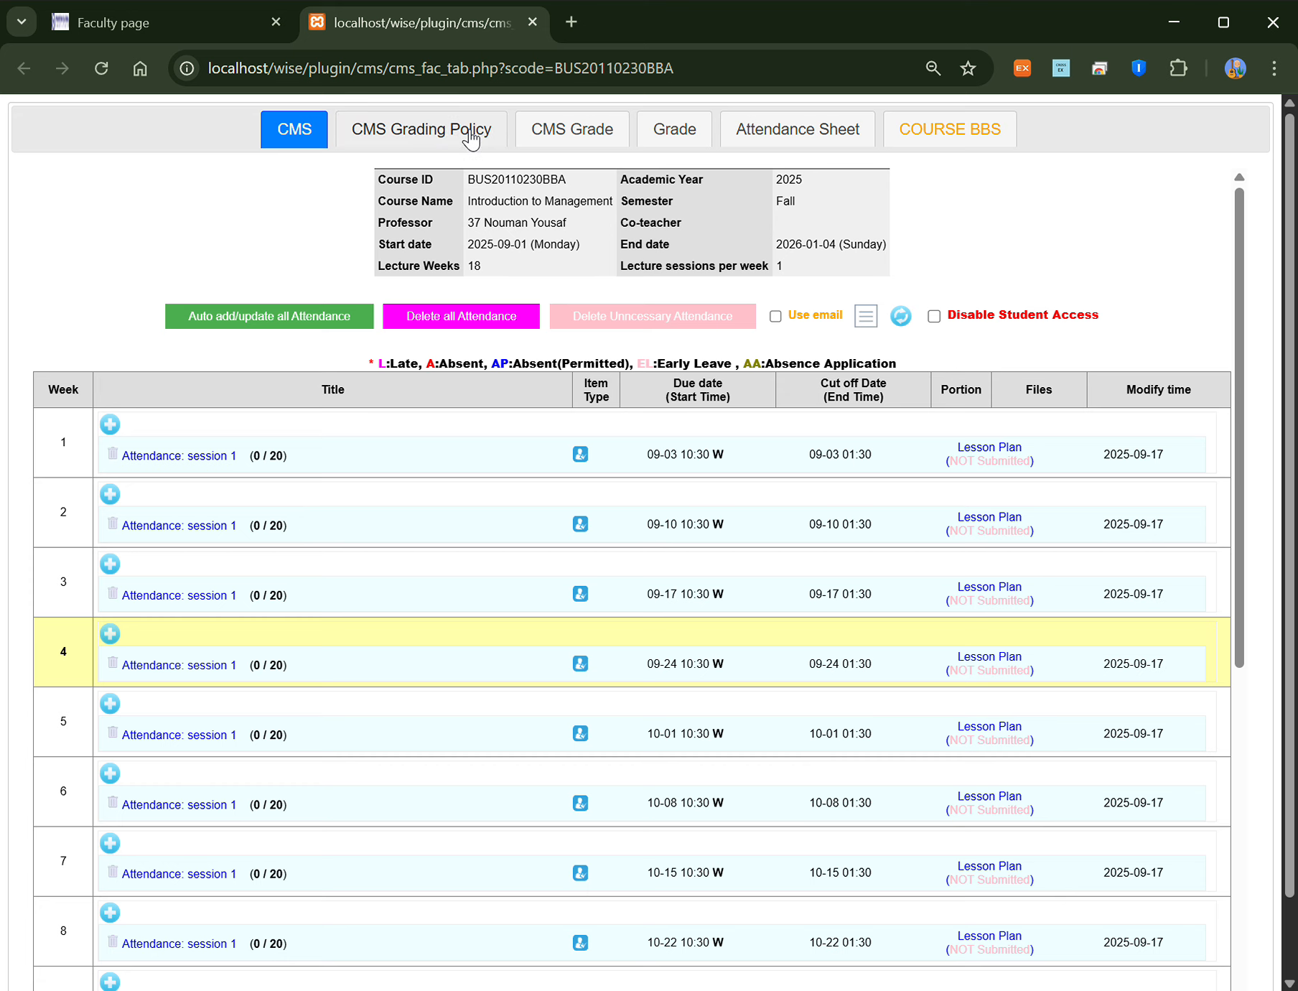
# Step: In the grading policy form, set max score 100, attendance 10% and assignment 20%
pyautogui.click(406, 137)
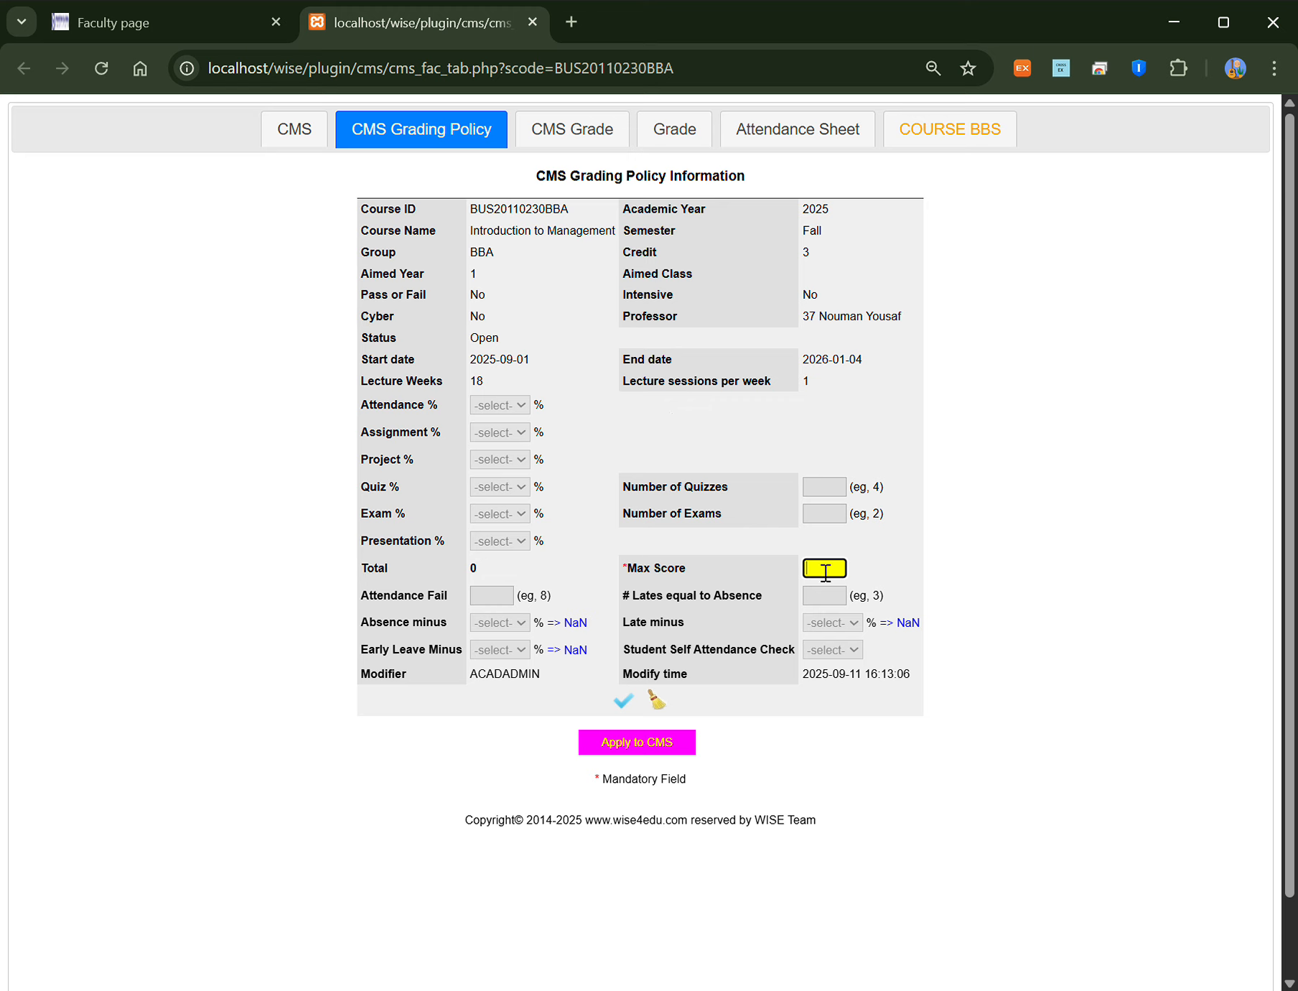
pyautogui.write('100')
pyautogui.click(678, 555)
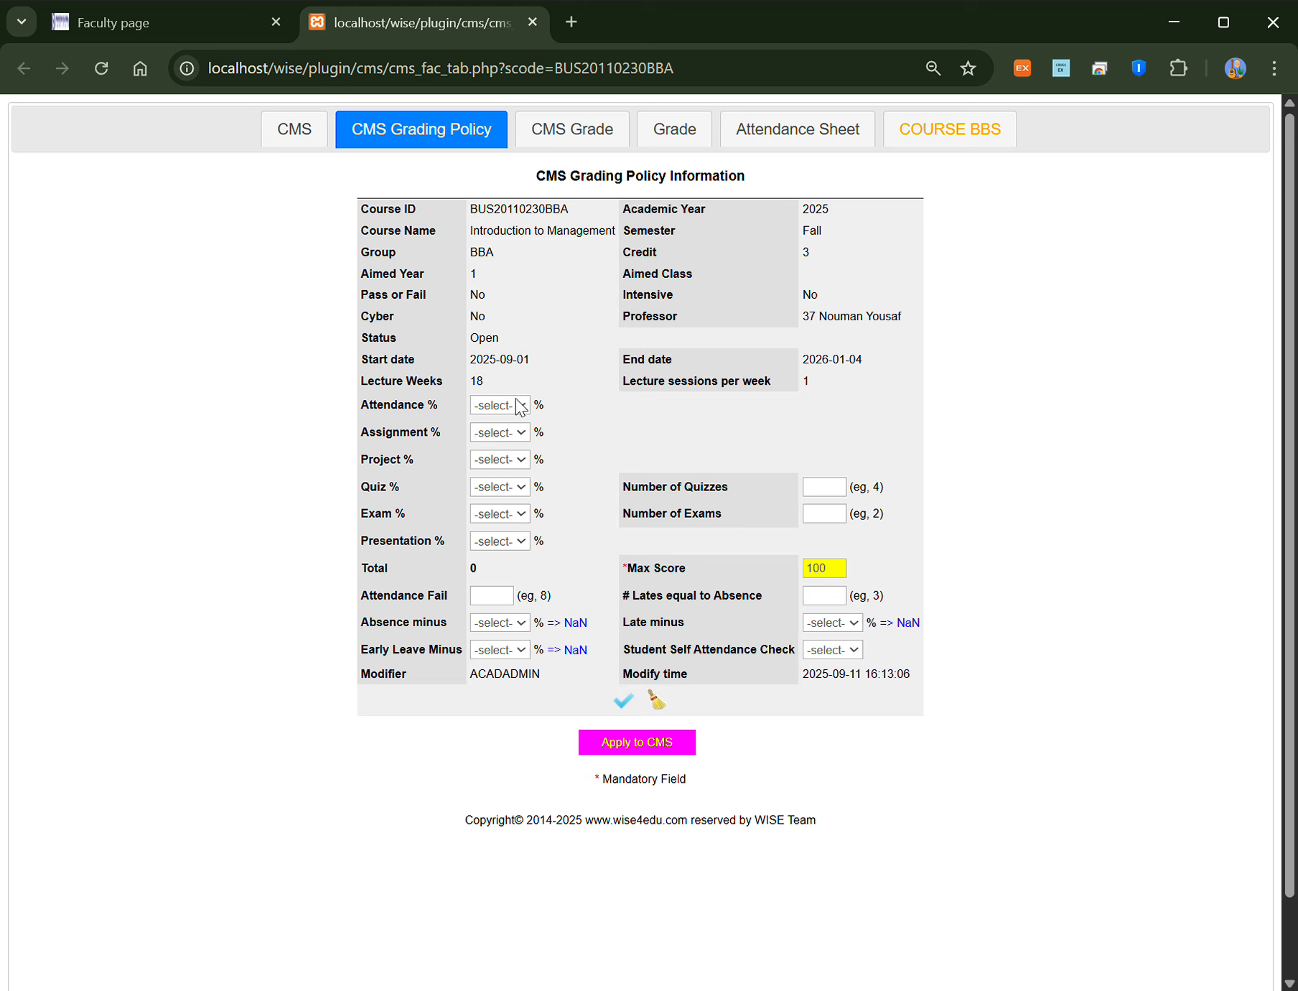
pyautogui.click(498, 711)
pyautogui.click(508, 430)
pyautogui.scroll(-1, 531, 784)
pyautogui.click(509, 431)
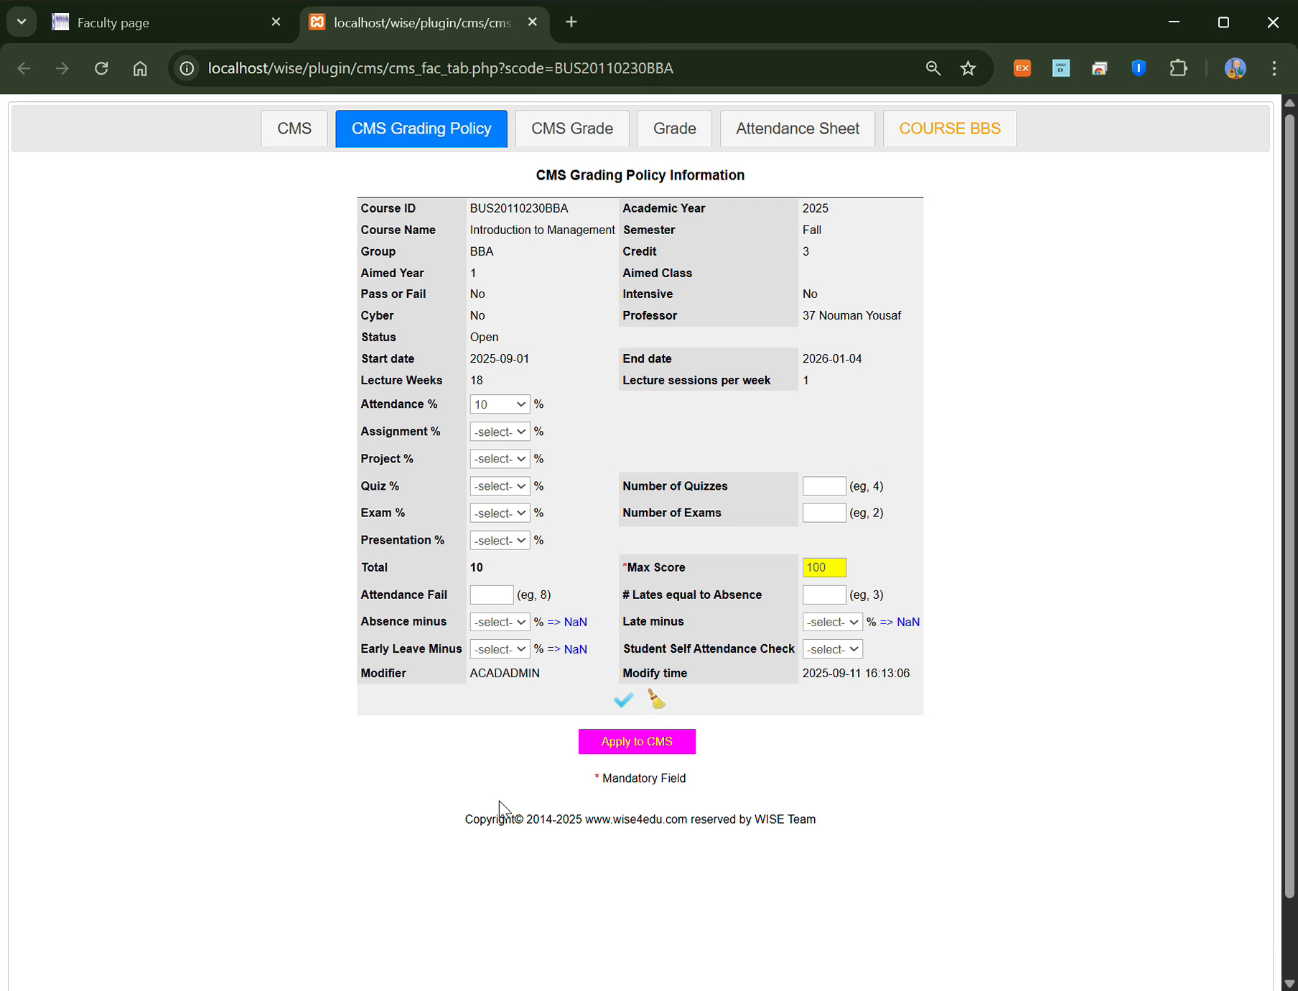
pyautogui.click(494, 784)
# Step: Set the quiz weight to 20% and the exam weight to 50%, totalling 100
pyautogui.click(498, 458)
pyautogui.click(500, 485)
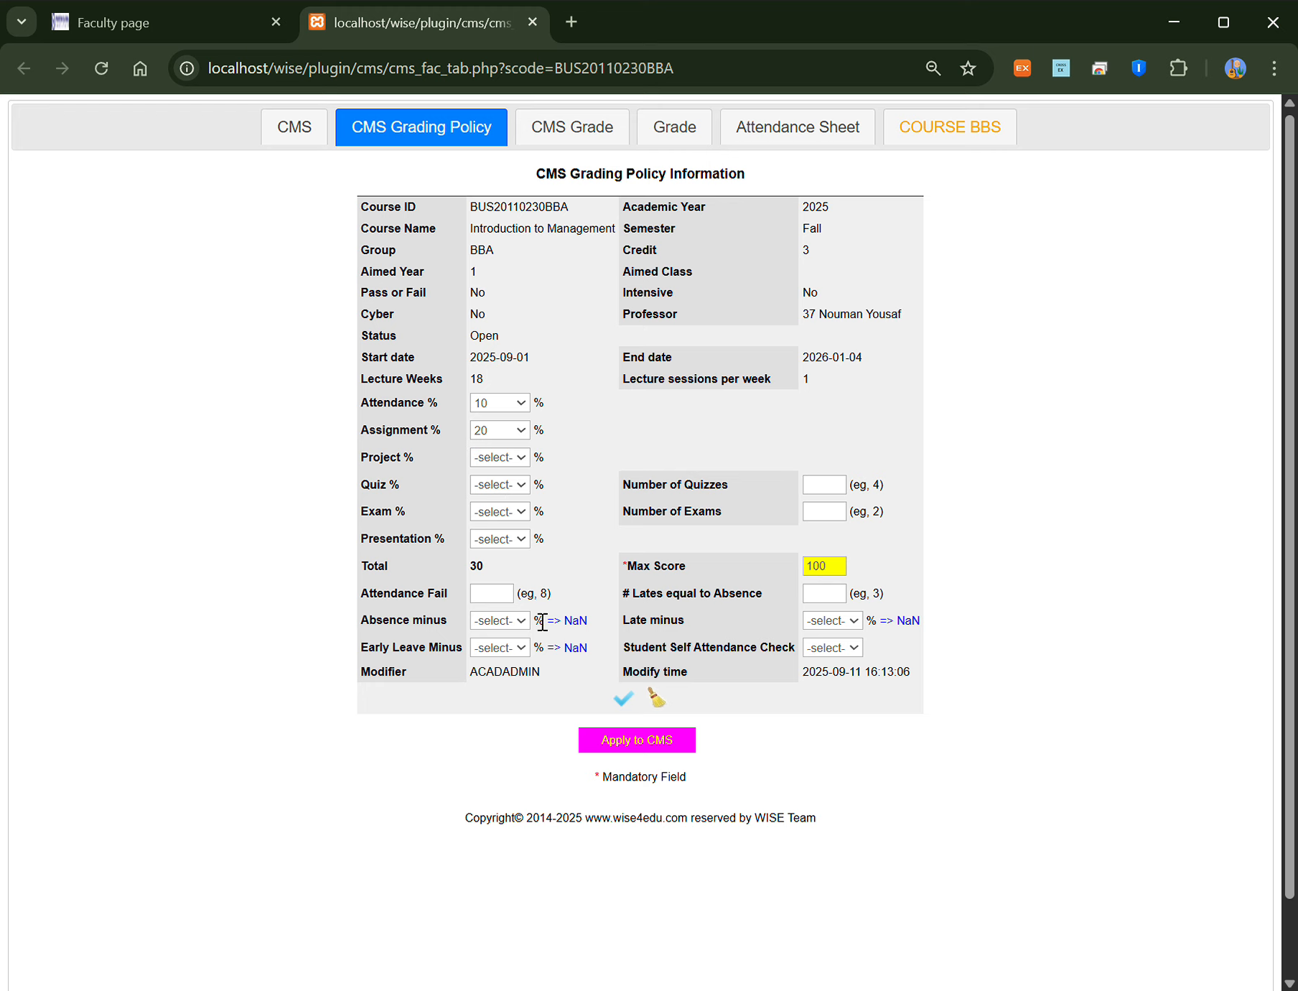
pyautogui.click(507, 752)
pyautogui.click(494, 510)
pyautogui.click(487, 216)
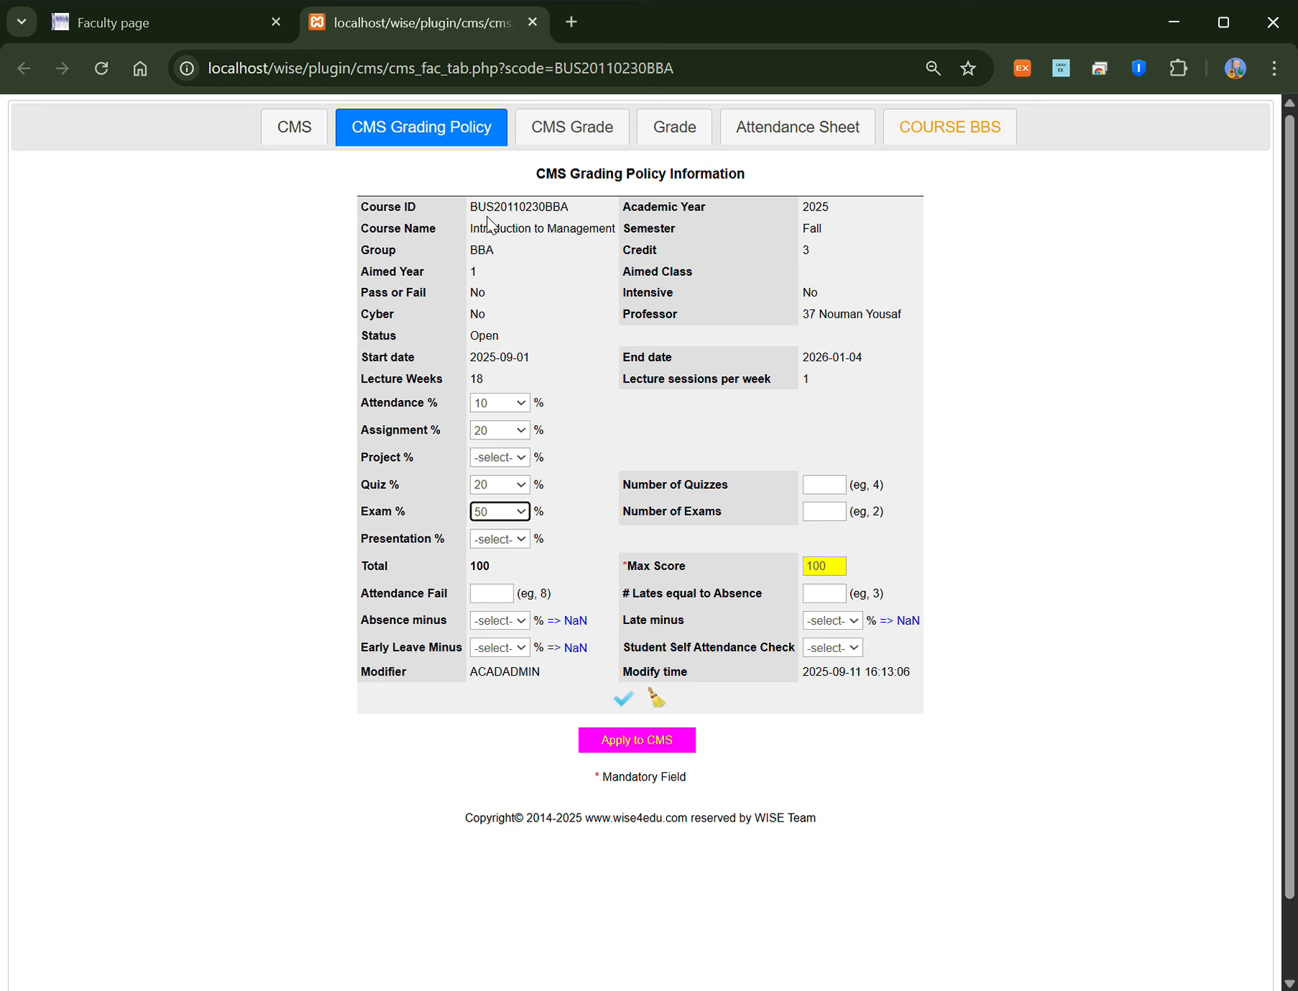
pyautogui.moveTo(477, 567); pyautogui.dragTo(488, 567)
pyautogui.doubleClick(488, 567)
pyautogui.doubleClick(819, 567)
pyautogui.click(694, 544)
# Step: Set the number of quizzes to 2 and the number of exams to 2
pyautogui.click(827, 488)
pyautogui.write('2')
pyautogui.click(828, 518)
pyautogui.write('2')
pyautogui.click(732, 540)
# Step: Set the attendance fail limit to 4, the lates-per-absence rule, 10% absence deduction and 5% late deduction
pyautogui.click(495, 600)
pyautogui.write('4')
pyautogui.click(667, 604)
pyautogui.click(833, 596)
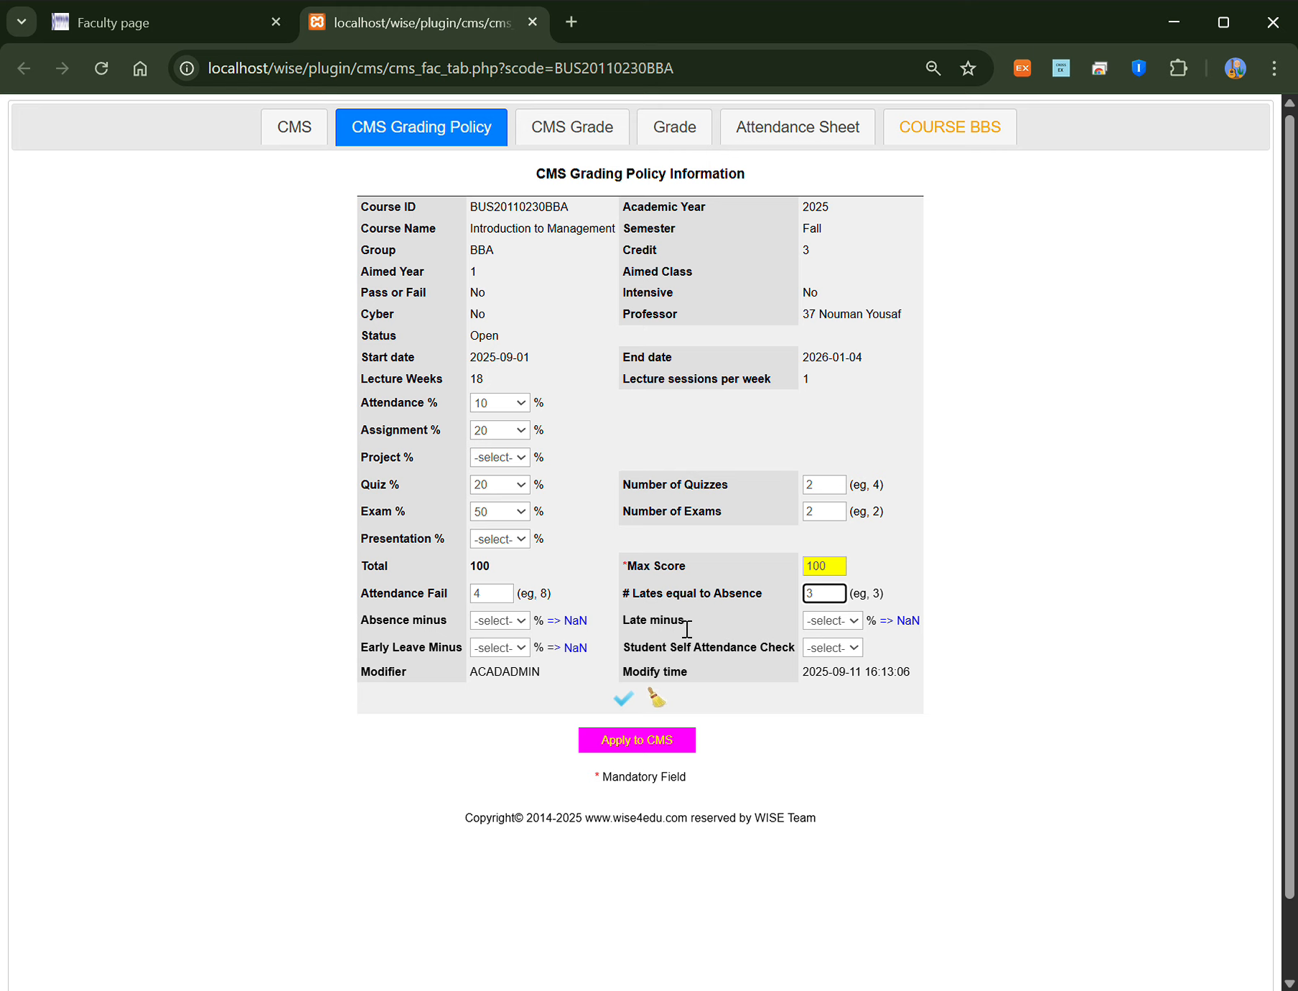
pyautogui.click(494, 627)
pyautogui.click(491, 408)
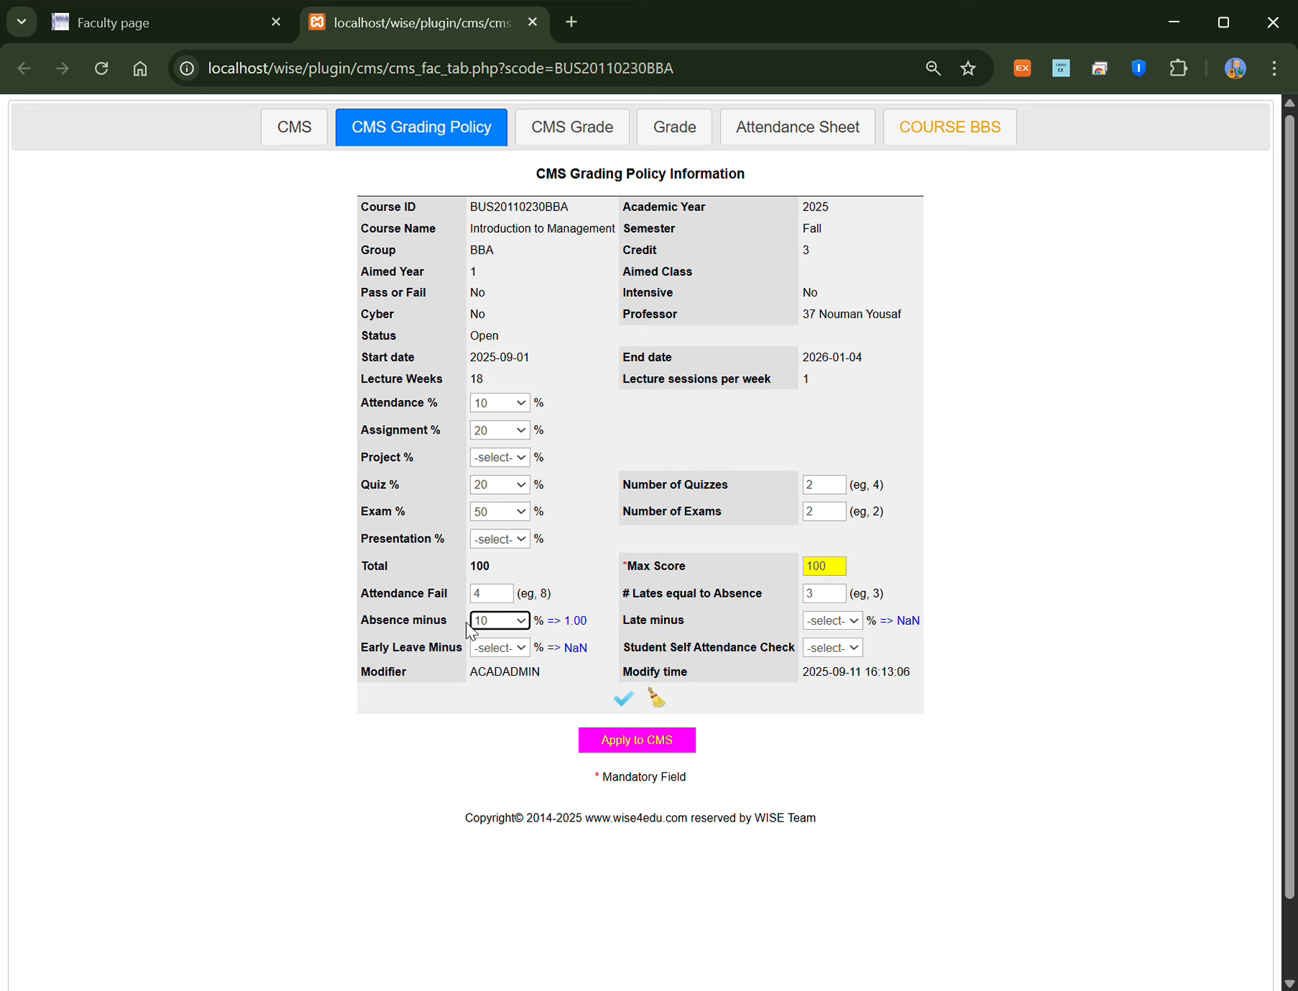
pyautogui.click(834, 619)
pyautogui.click(832, 285)
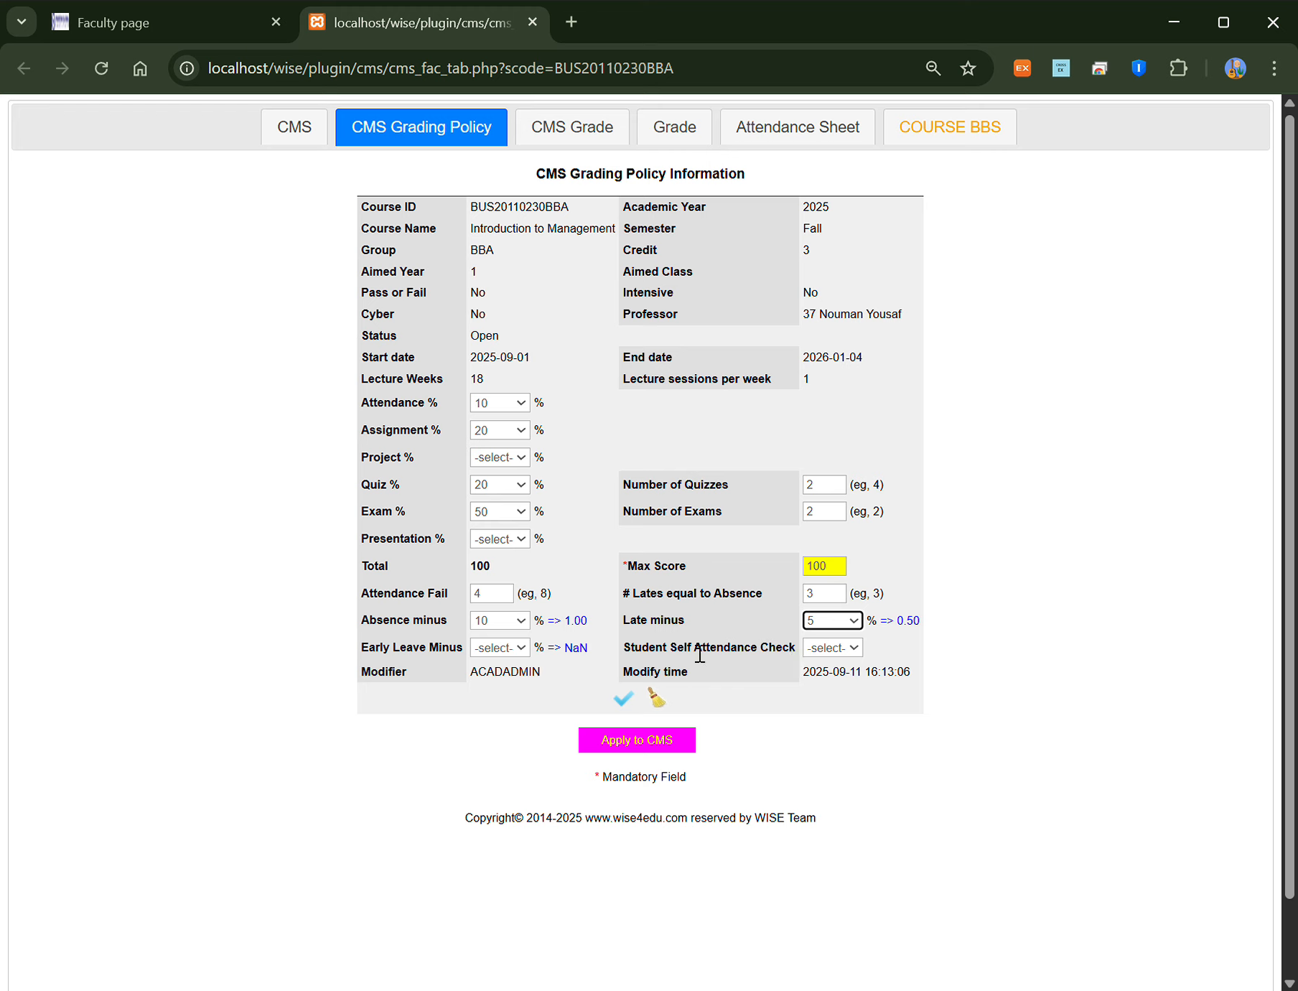
pyautogui.click(841, 647)
# Step: Save the grading policy and apply it to the CMS, adding two quizzes and two exams
pyautogui.click(625, 700)
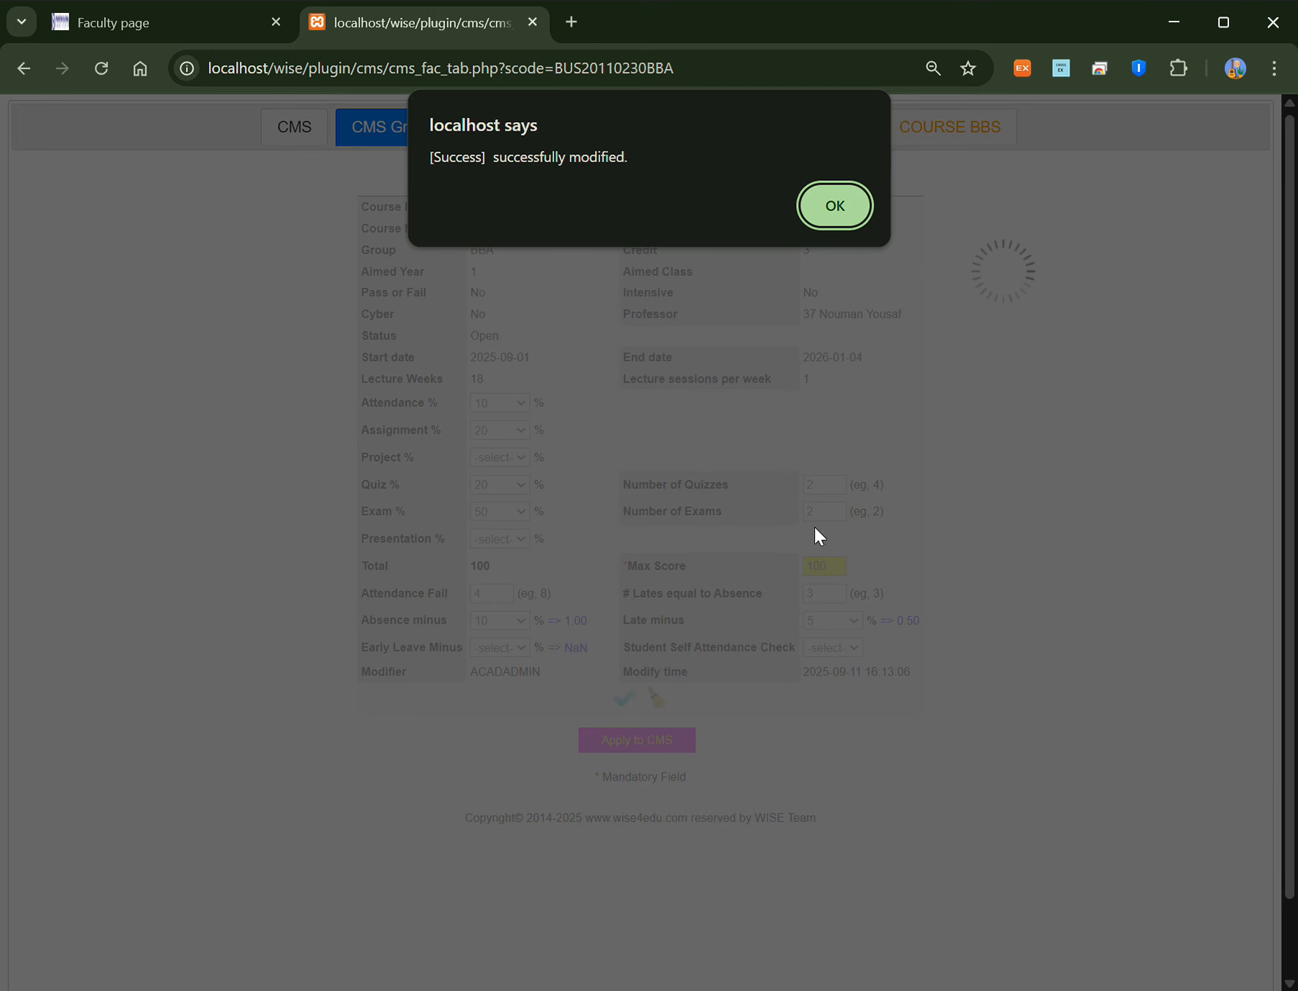
pyautogui.click(826, 203)
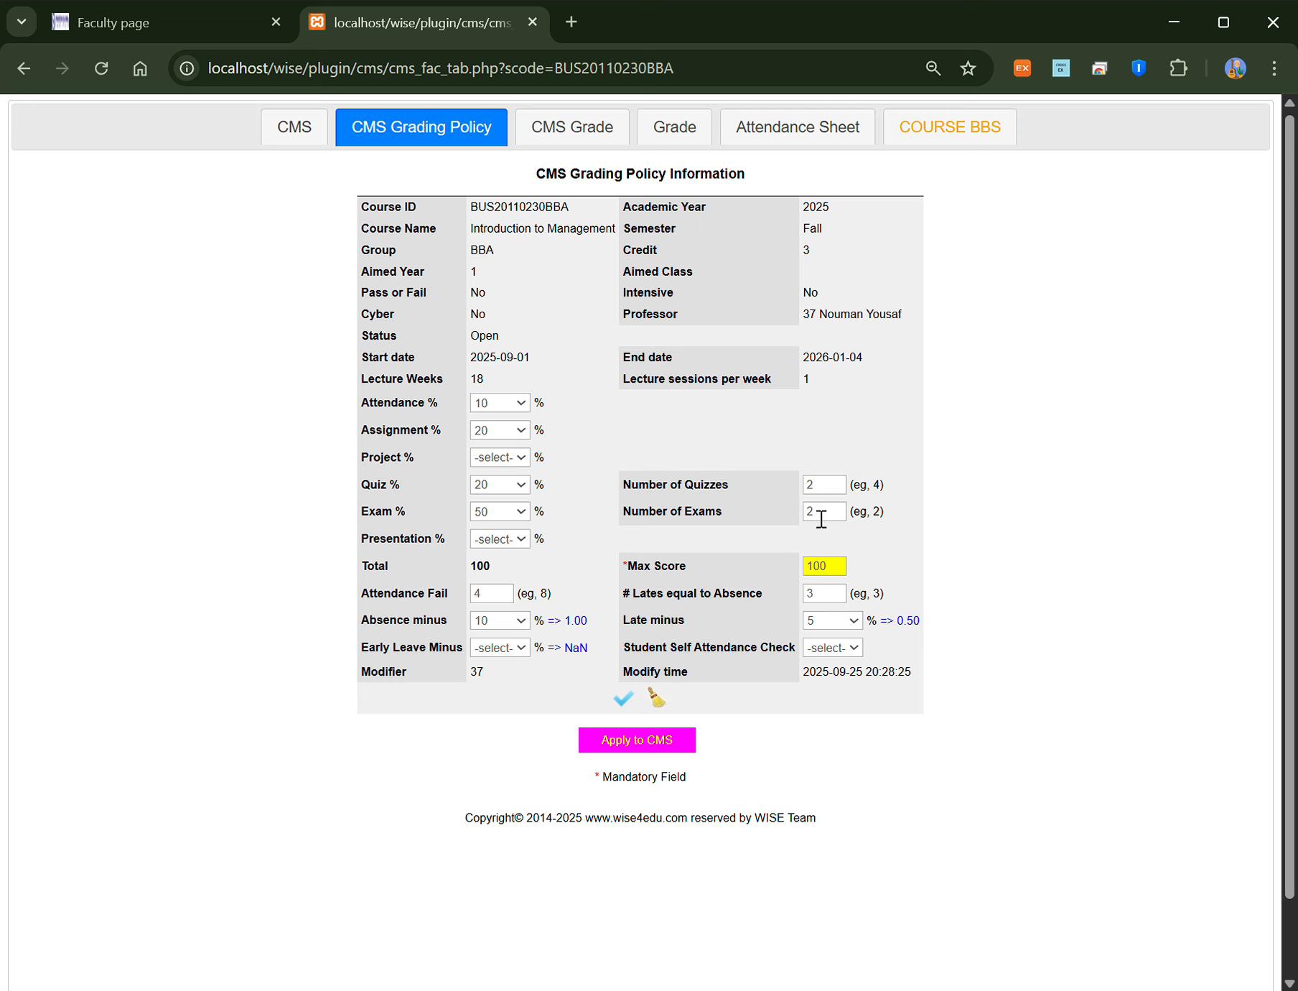
pyautogui.click(646, 742)
pyautogui.click(748, 212)
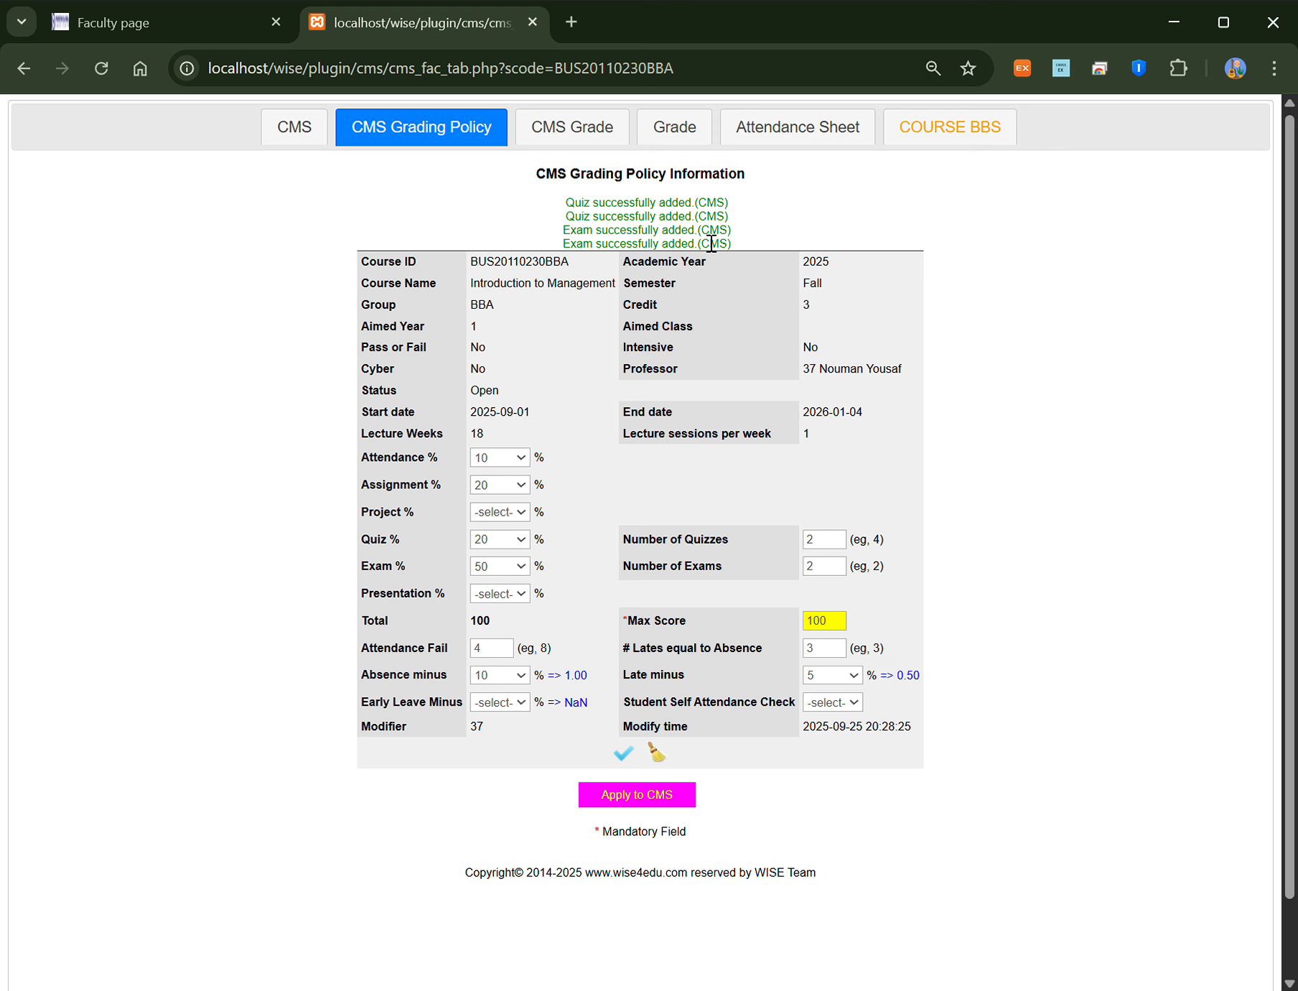
# Step: Reload the weekly schedule and drag items so Exam 1 sits in week 8, Quiz 2 in week 11, Exam 2 in week 17
pyautogui.click(308, 134)
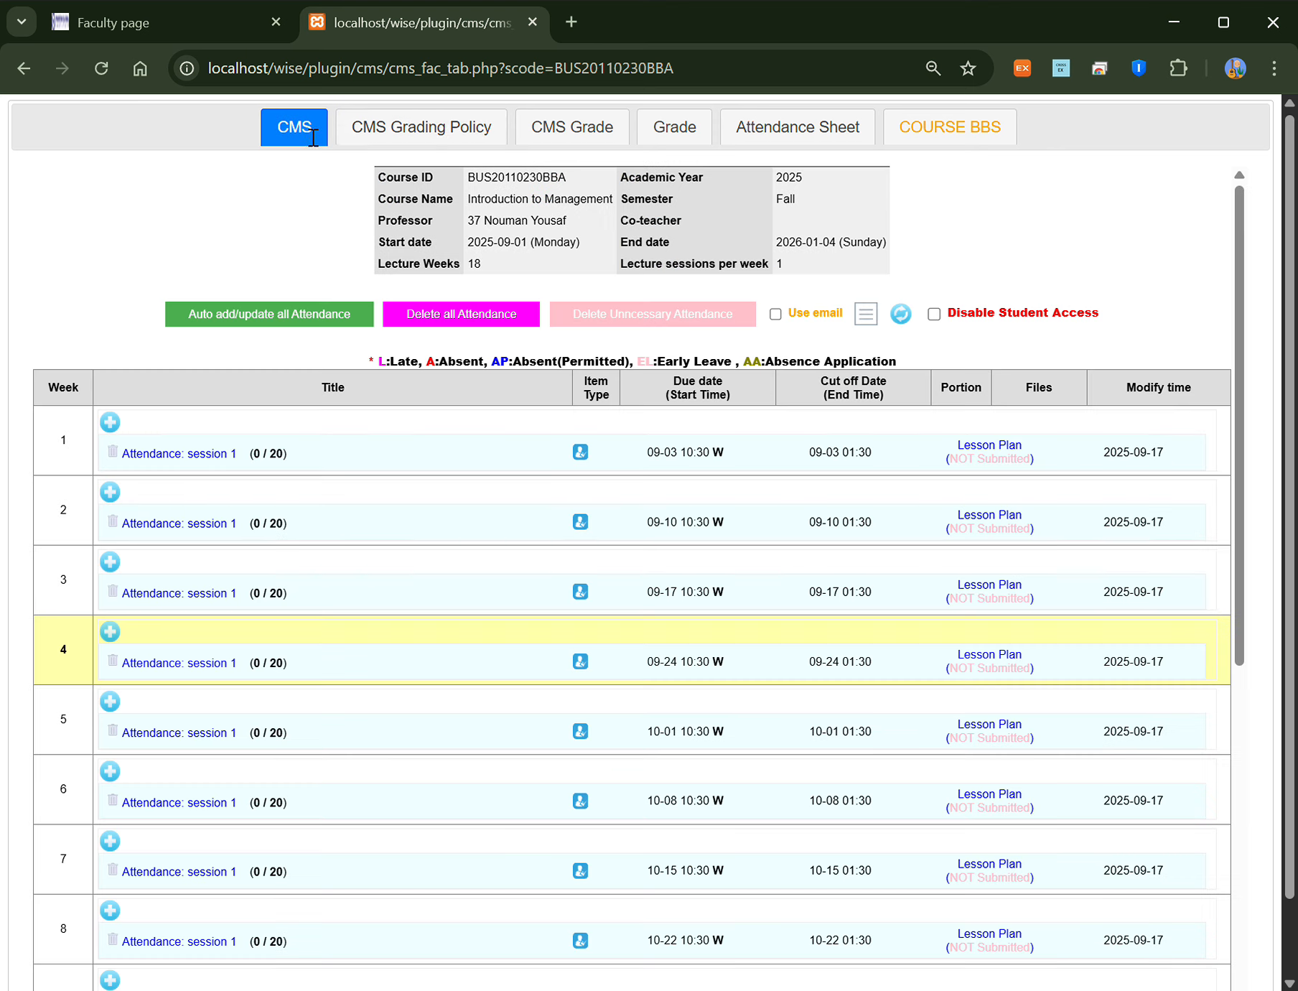
pyautogui.click(901, 316)
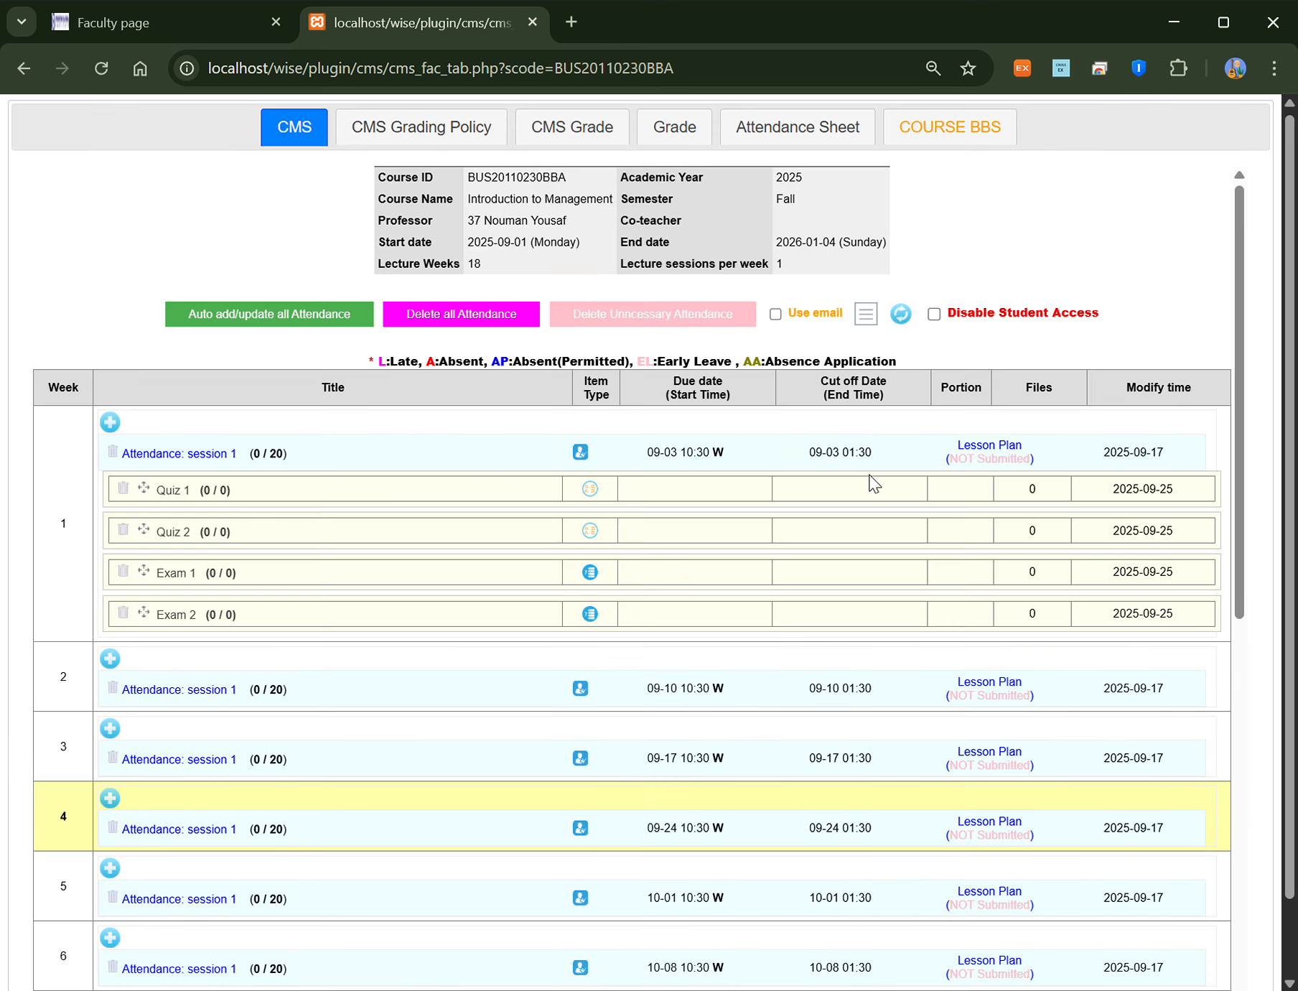
pyautogui.scroll(-3, 90, 531)
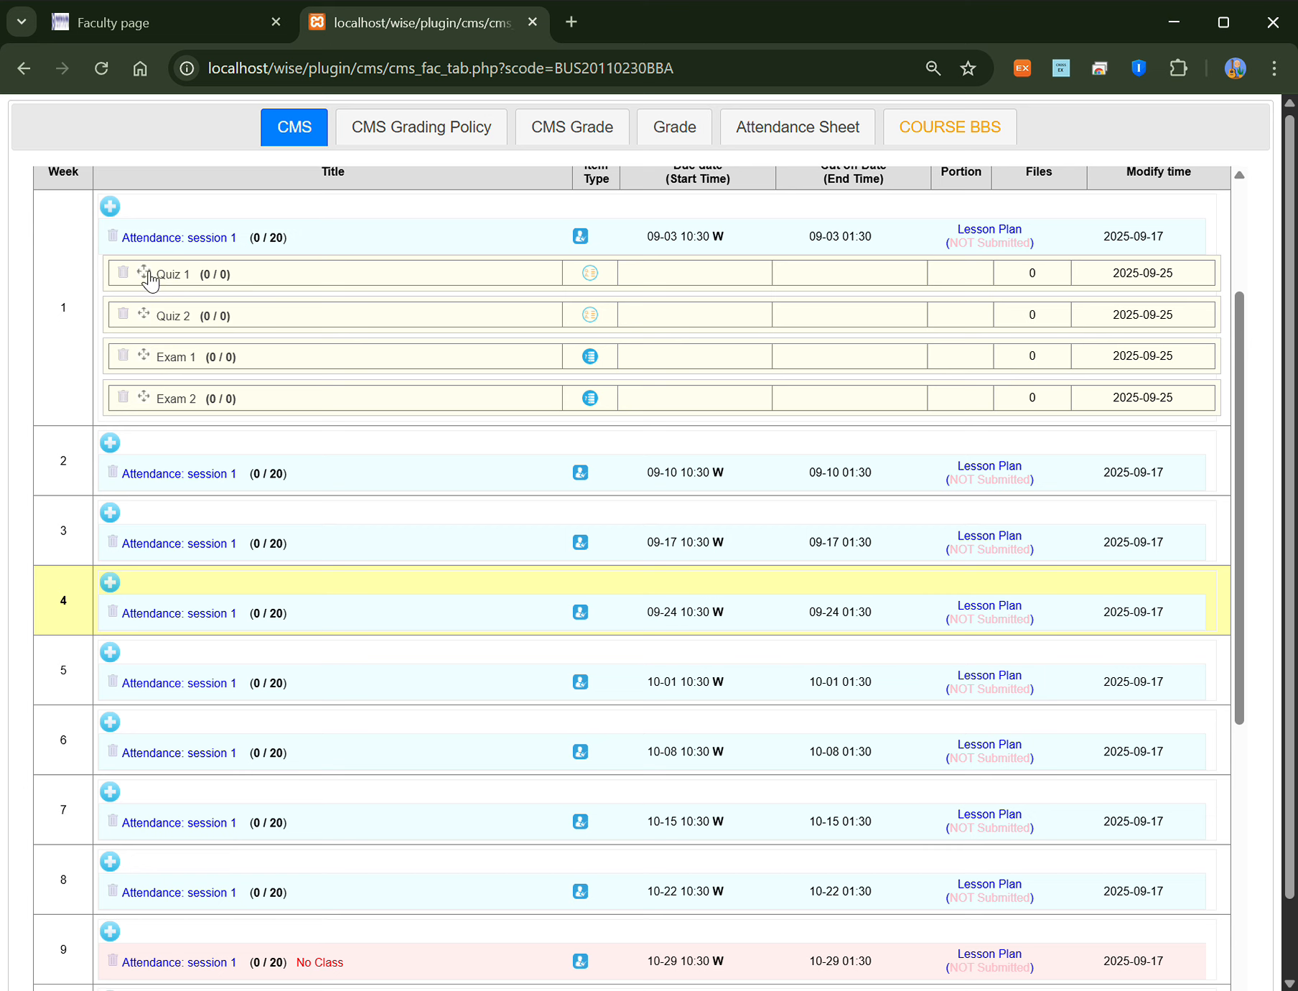
pyautogui.moveTo(149, 277); pyautogui.dragTo(149, 712)
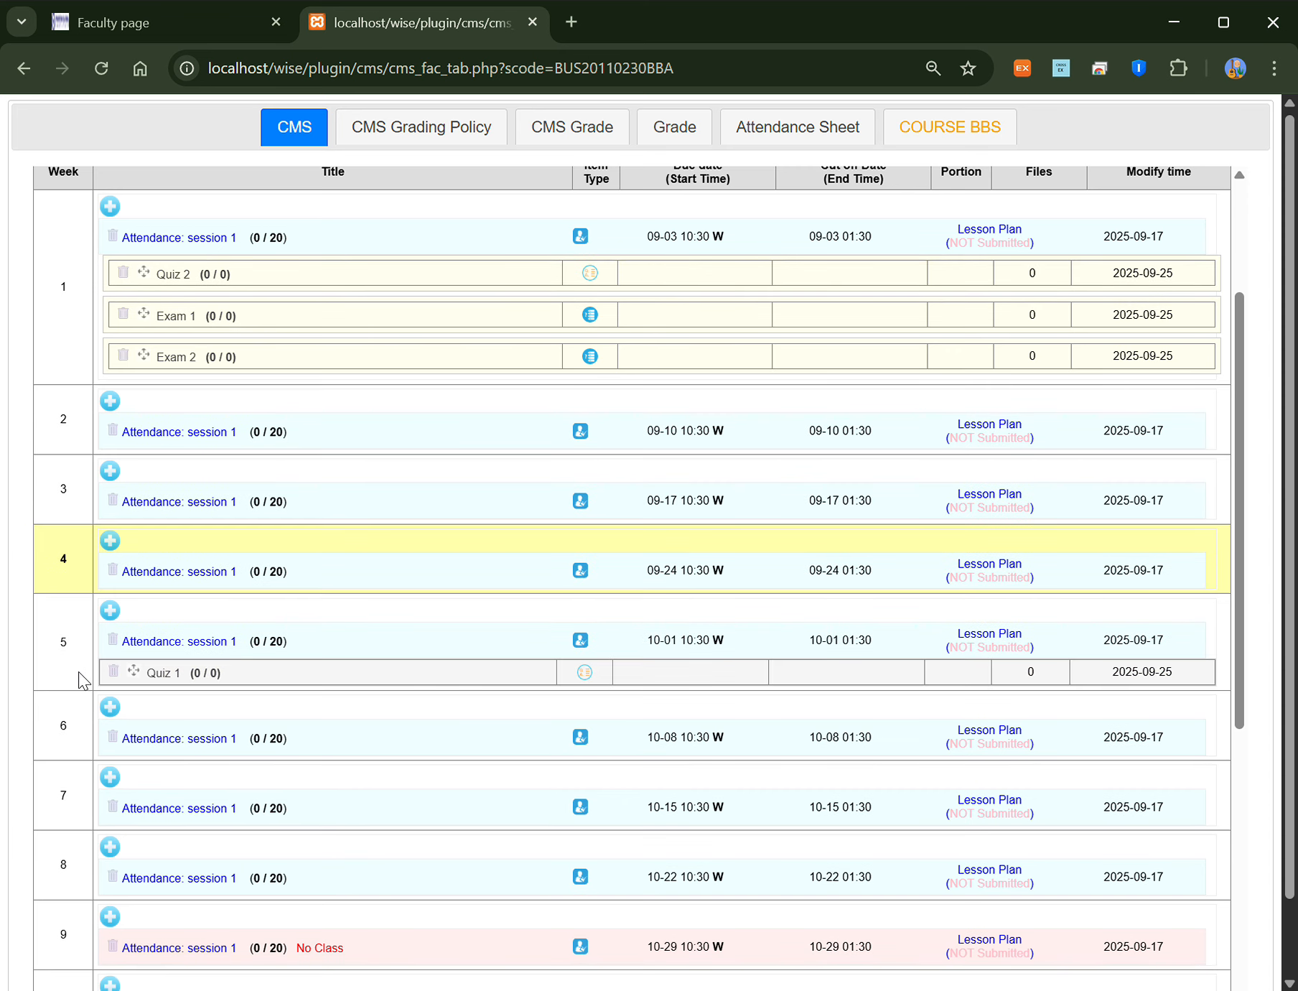
pyautogui.moveTo(185, 275); pyautogui.dragTo(295, 917)
pyautogui.scroll(-3, 240, 952)
pyautogui.scroll(5, 203, 478)
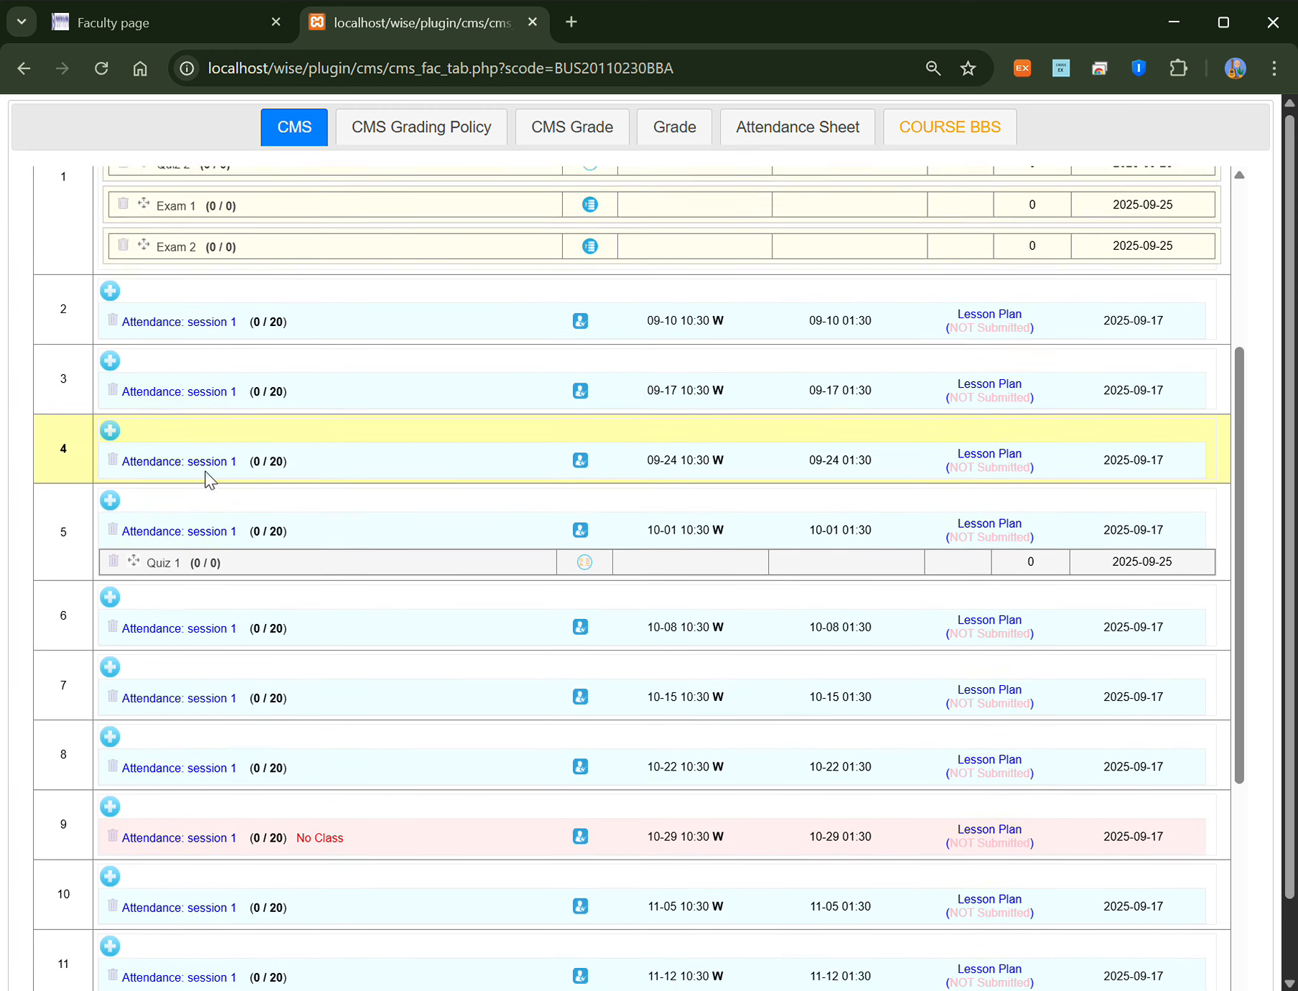
pyautogui.moveTo(147, 377); pyautogui.dragTo(131, 145)
pyautogui.scroll(4, 154, 204)
pyautogui.scroll(6, 156, 200)
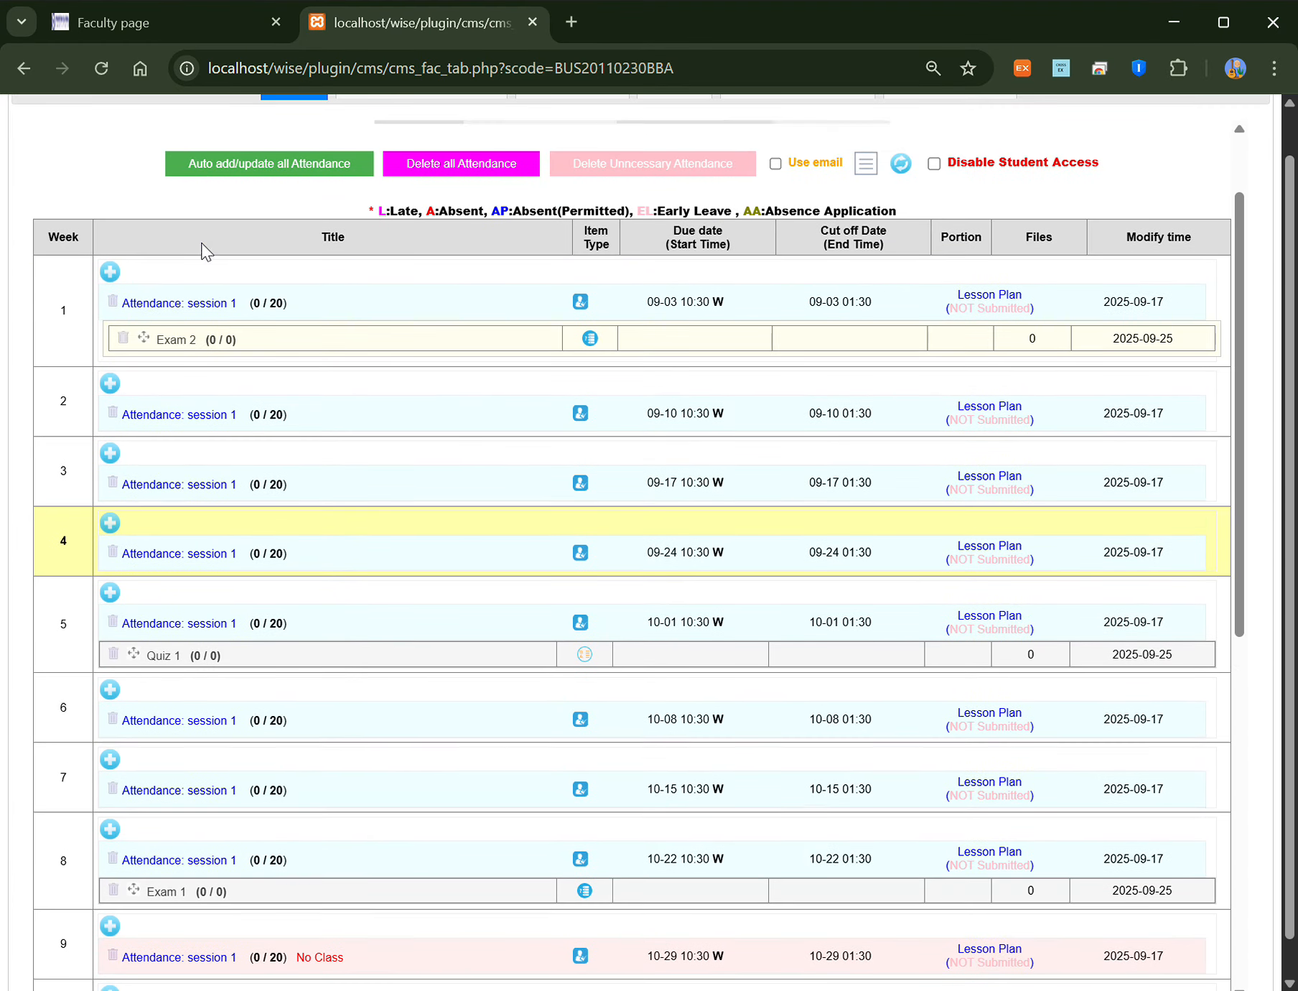
pyautogui.moveTo(159, 346); pyautogui.dragTo(172, 757)
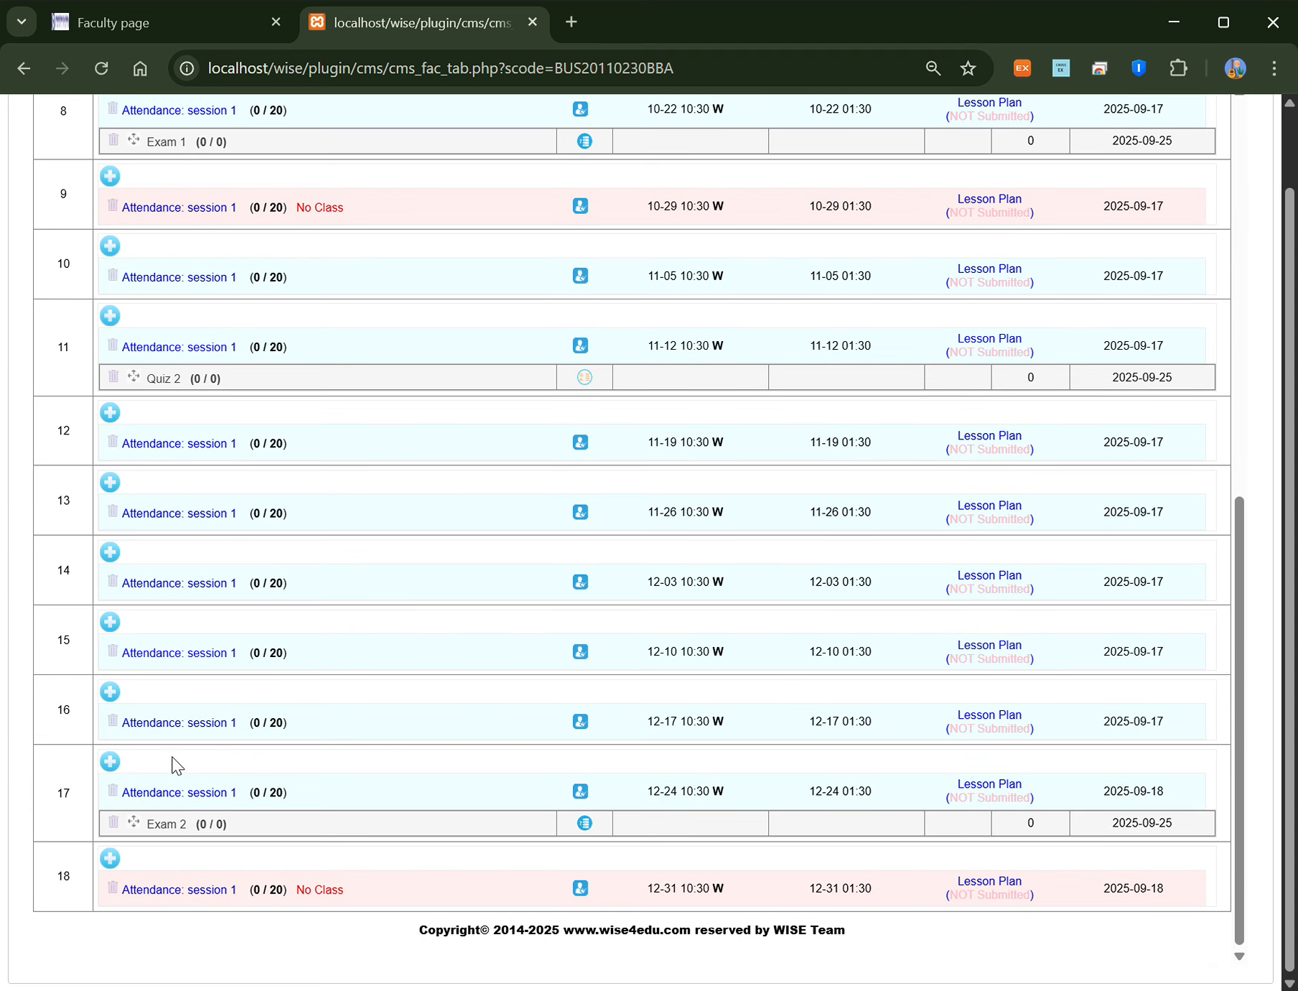
# Step: Retitle week 17's Exam 2 as 'Final Exam' with portion 60, save it, and go back
pyautogui.click(169, 827)
pyautogui.moveTo(327, 147); pyautogui.dragTo(192, 142)
pyautogui.write('Final')
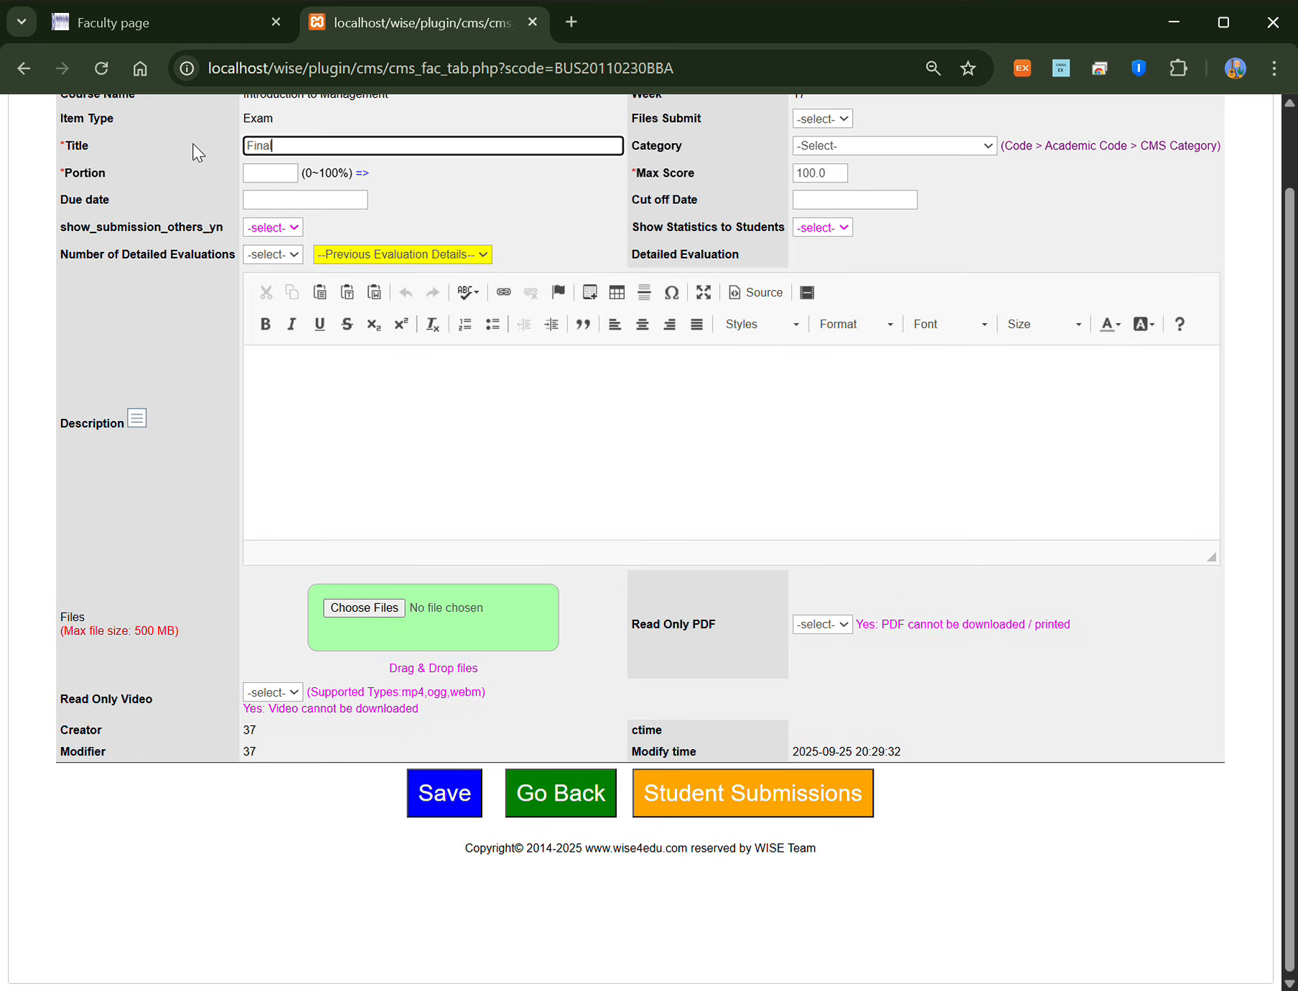
pyautogui.write(' Exam')
pyautogui.click(434, 788)
pyautogui.click(835, 205)
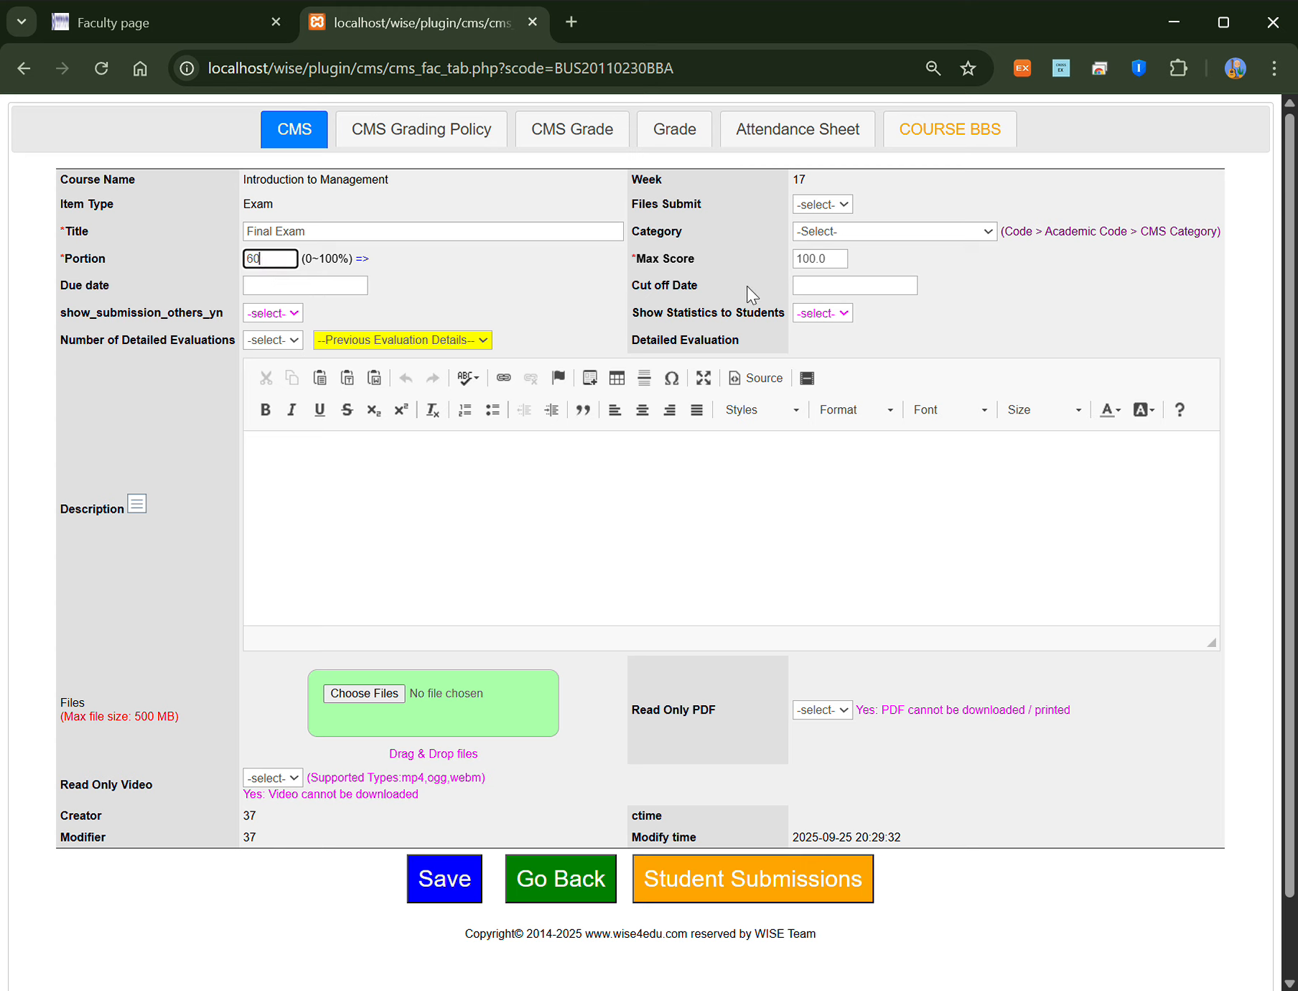
pyautogui.click(428, 892)
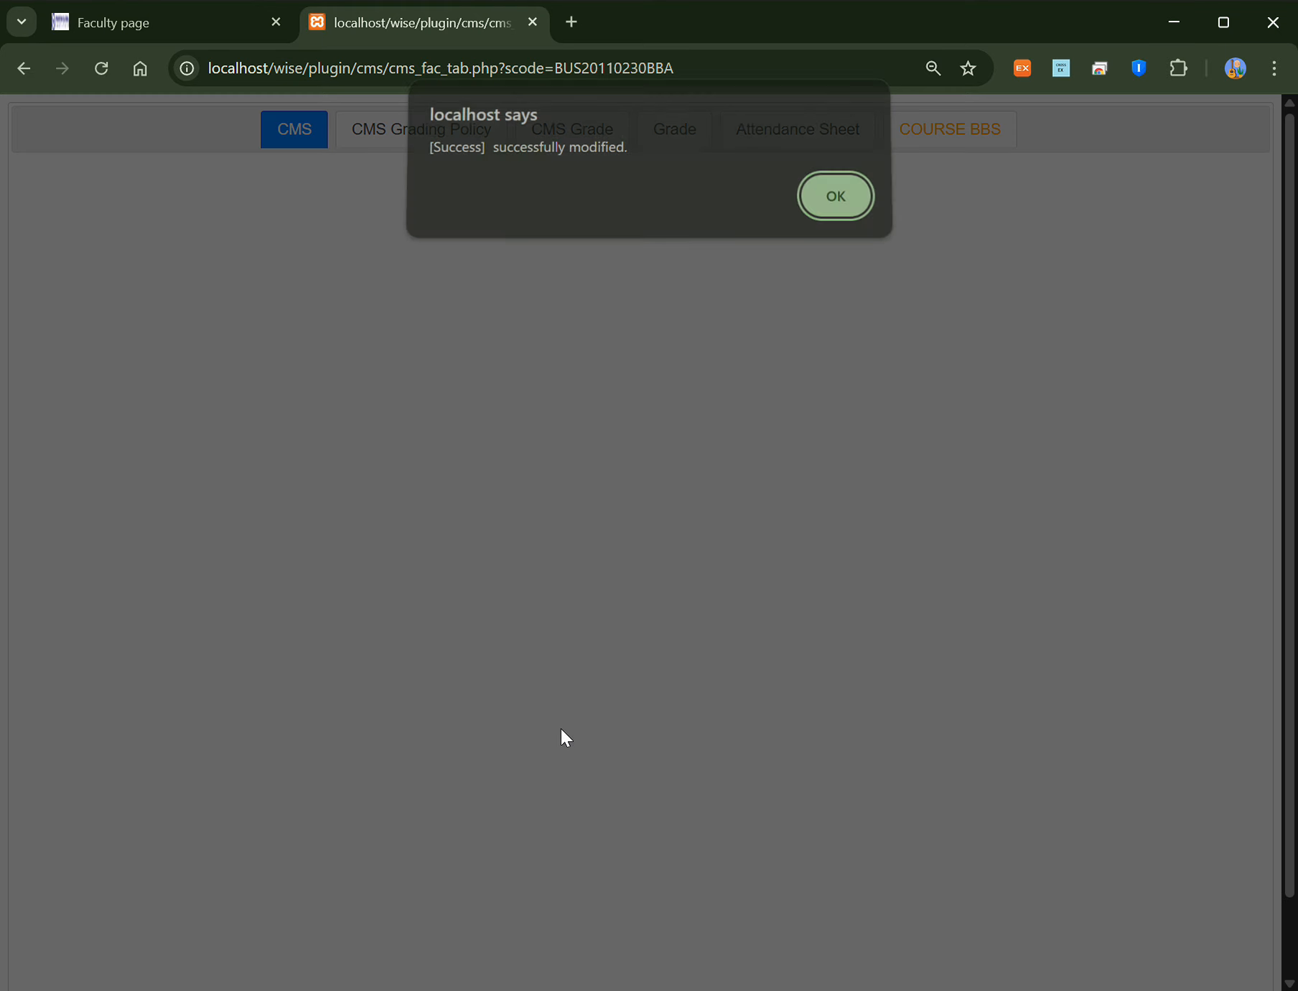
pyautogui.click(835, 205)
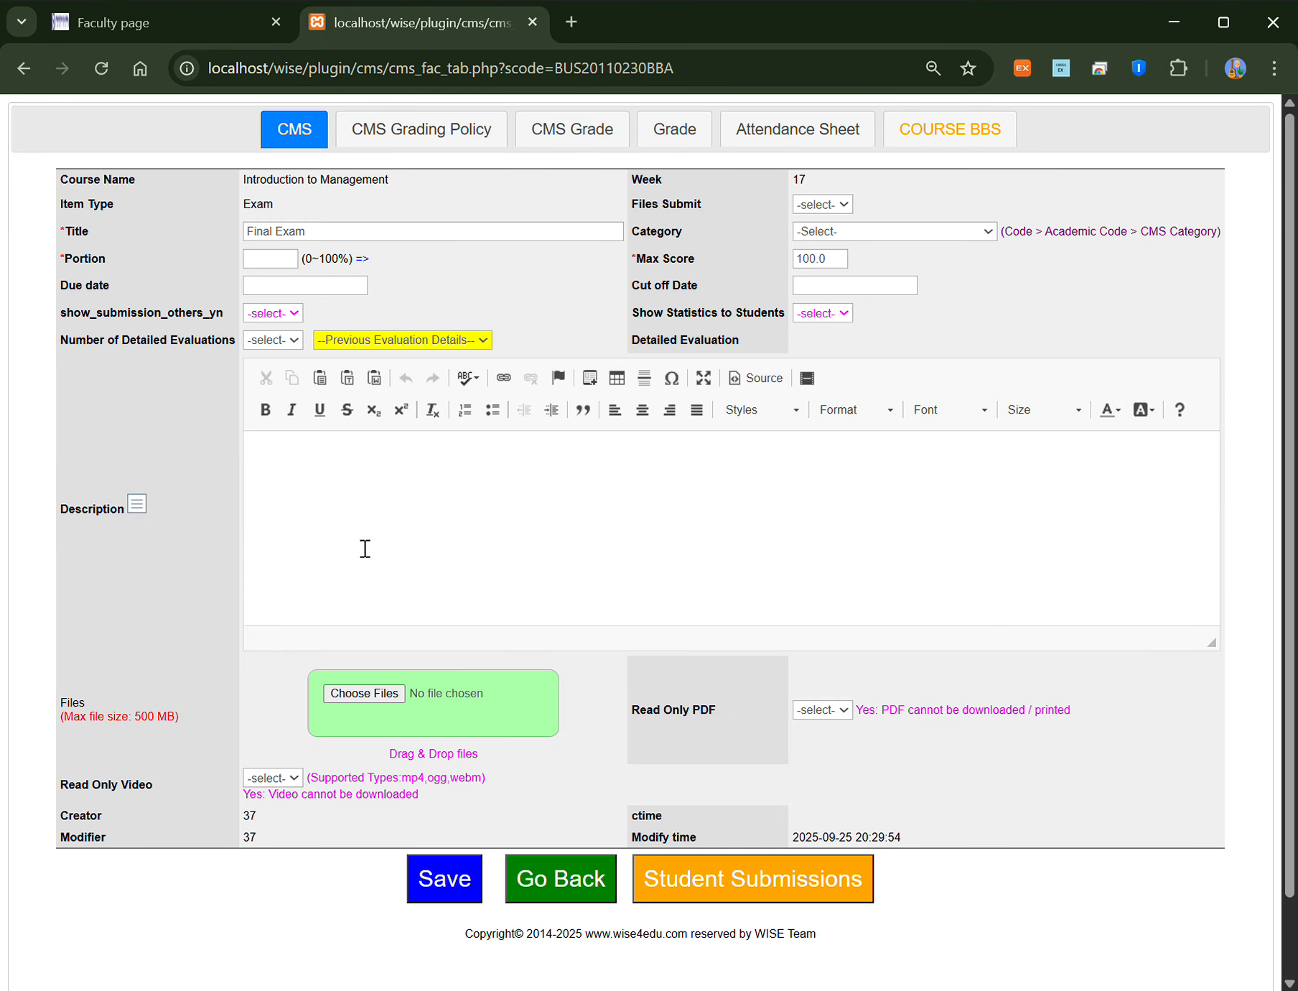
pyautogui.click(563, 888)
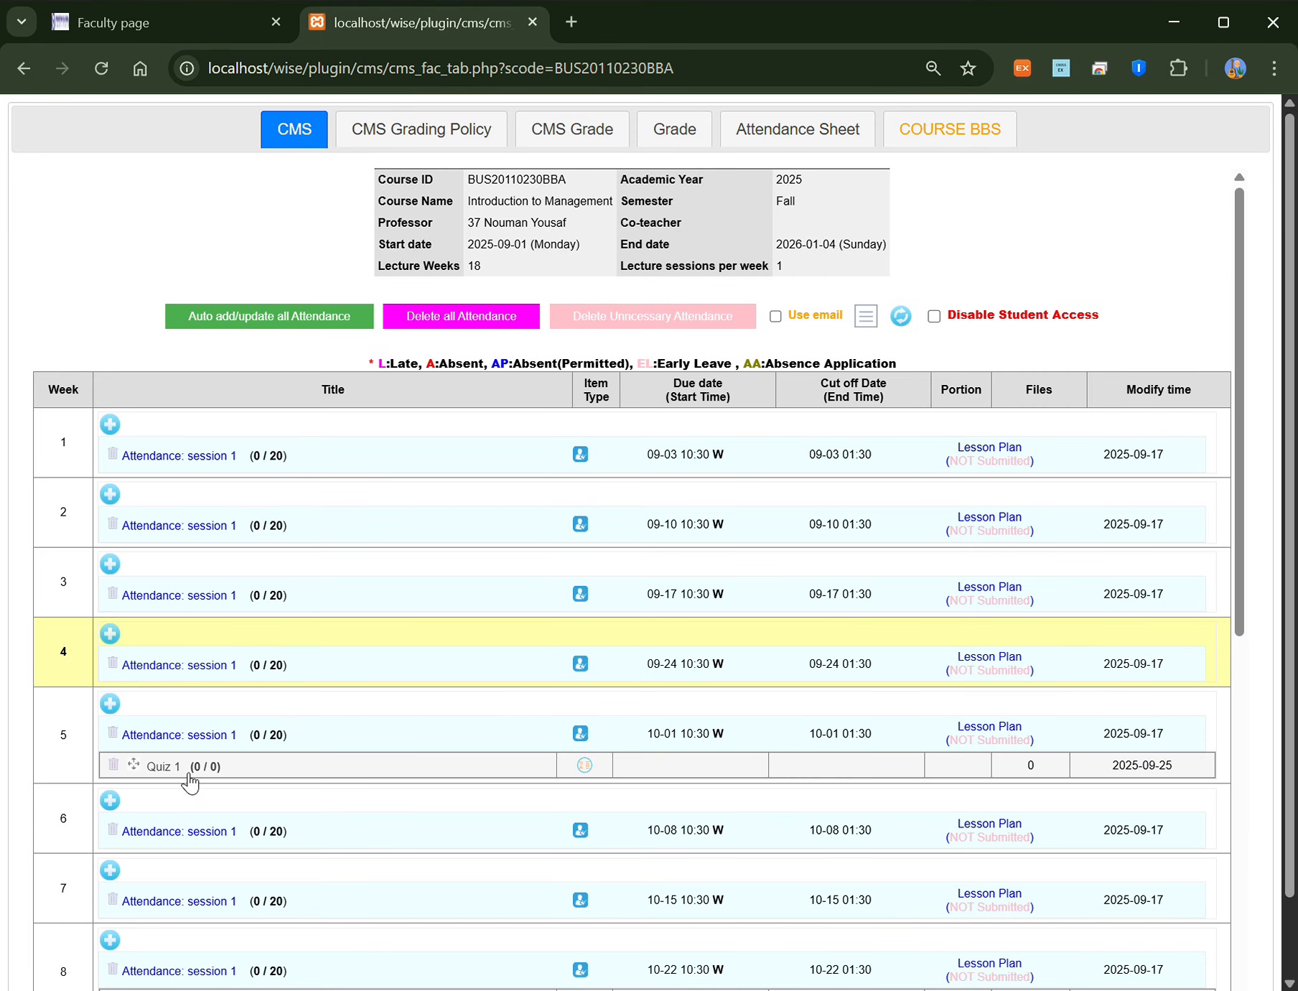
pyautogui.scroll(-6, 192, 716)
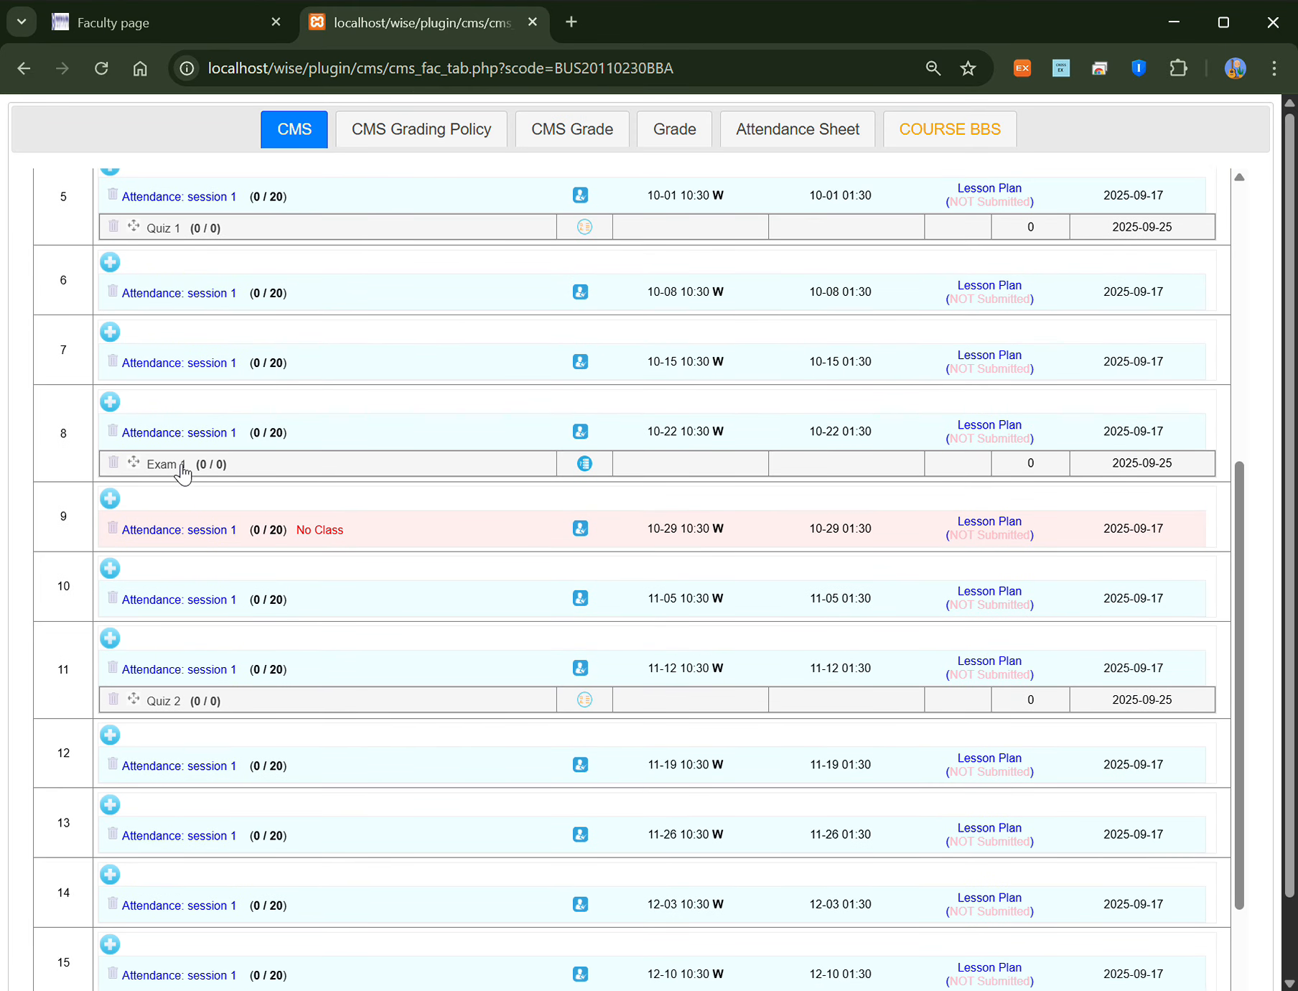
# Step: Retitle week 8's Exam 1 as 'Midterm Exam' with portion 40, save it, and go back
pyautogui.click(166, 464)
pyautogui.moveTo(286, 232); pyautogui.dragTo(83, 222)
pyautogui.write('Midterm')
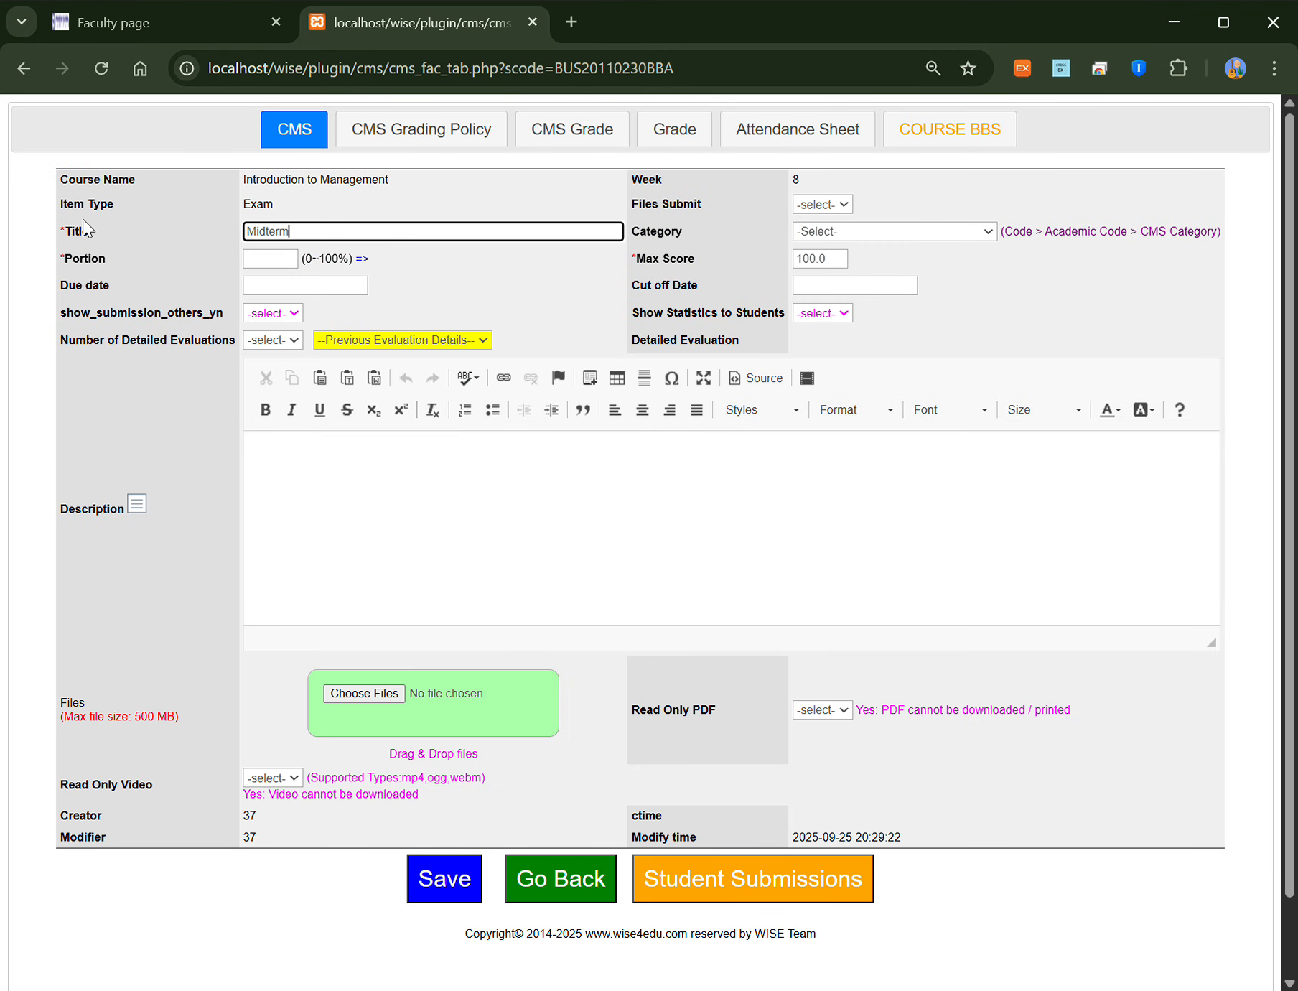
pyautogui.write(' Exam')
pyautogui.click(285, 262)
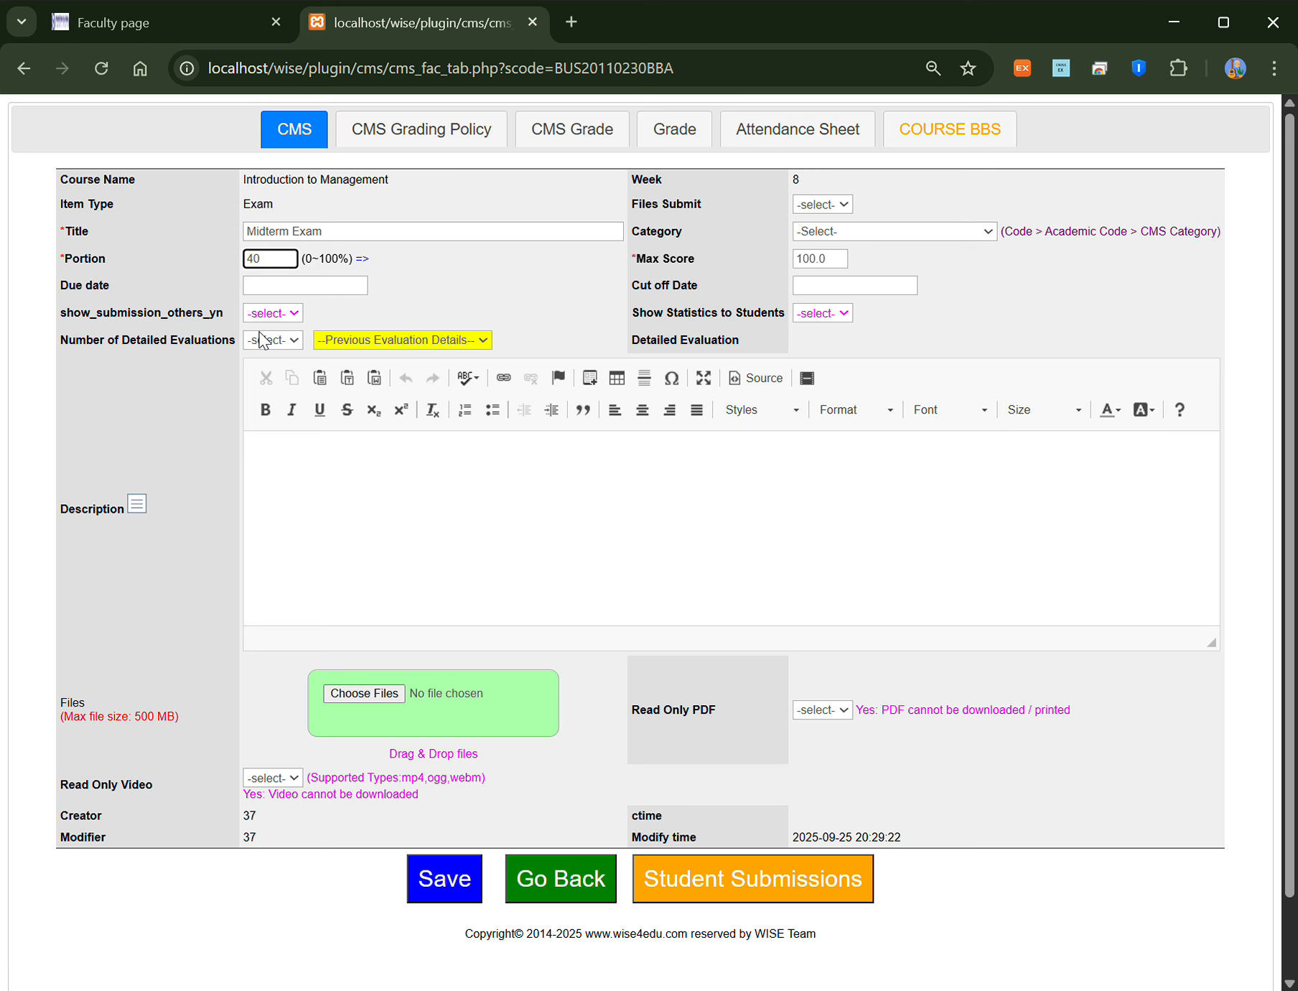
pyautogui.write('40')
pyautogui.click(471, 865)
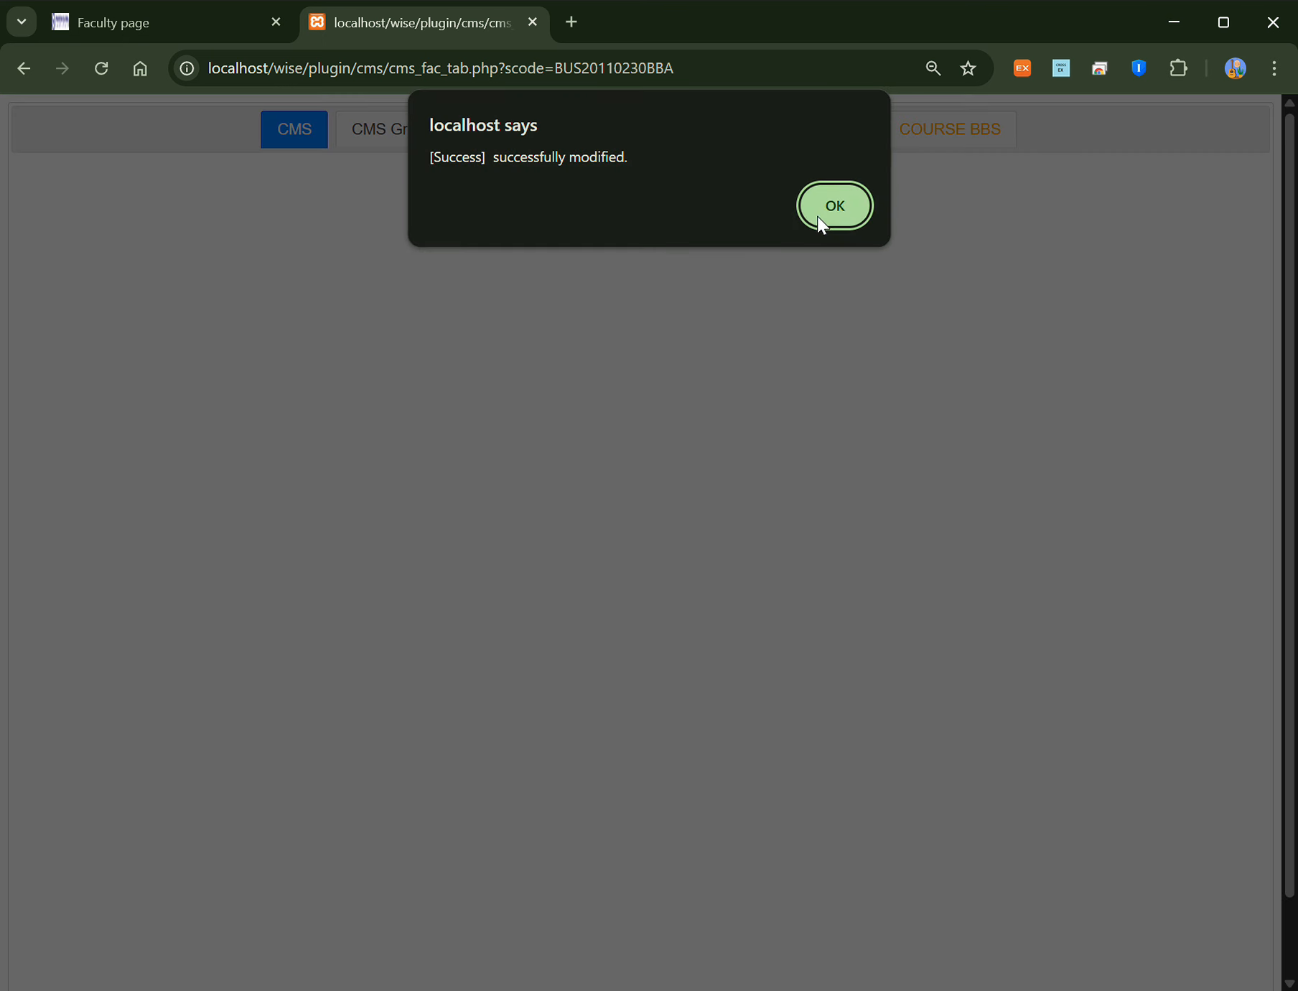
pyautogui.click(826, 215)
pyautogui.click(542, 882)
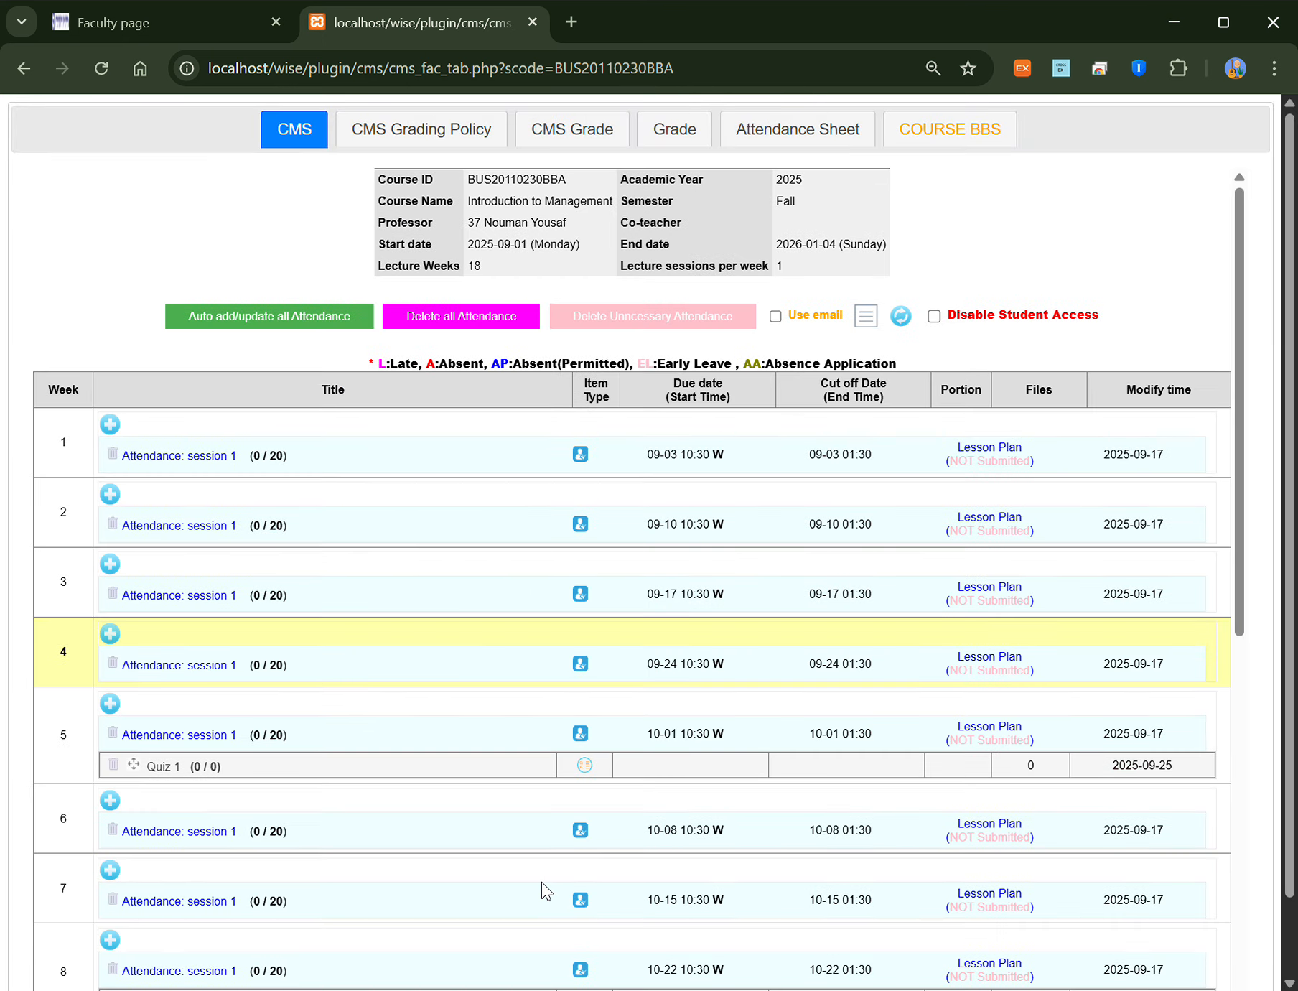
pyautogui.scroll(-8, 228, 629)
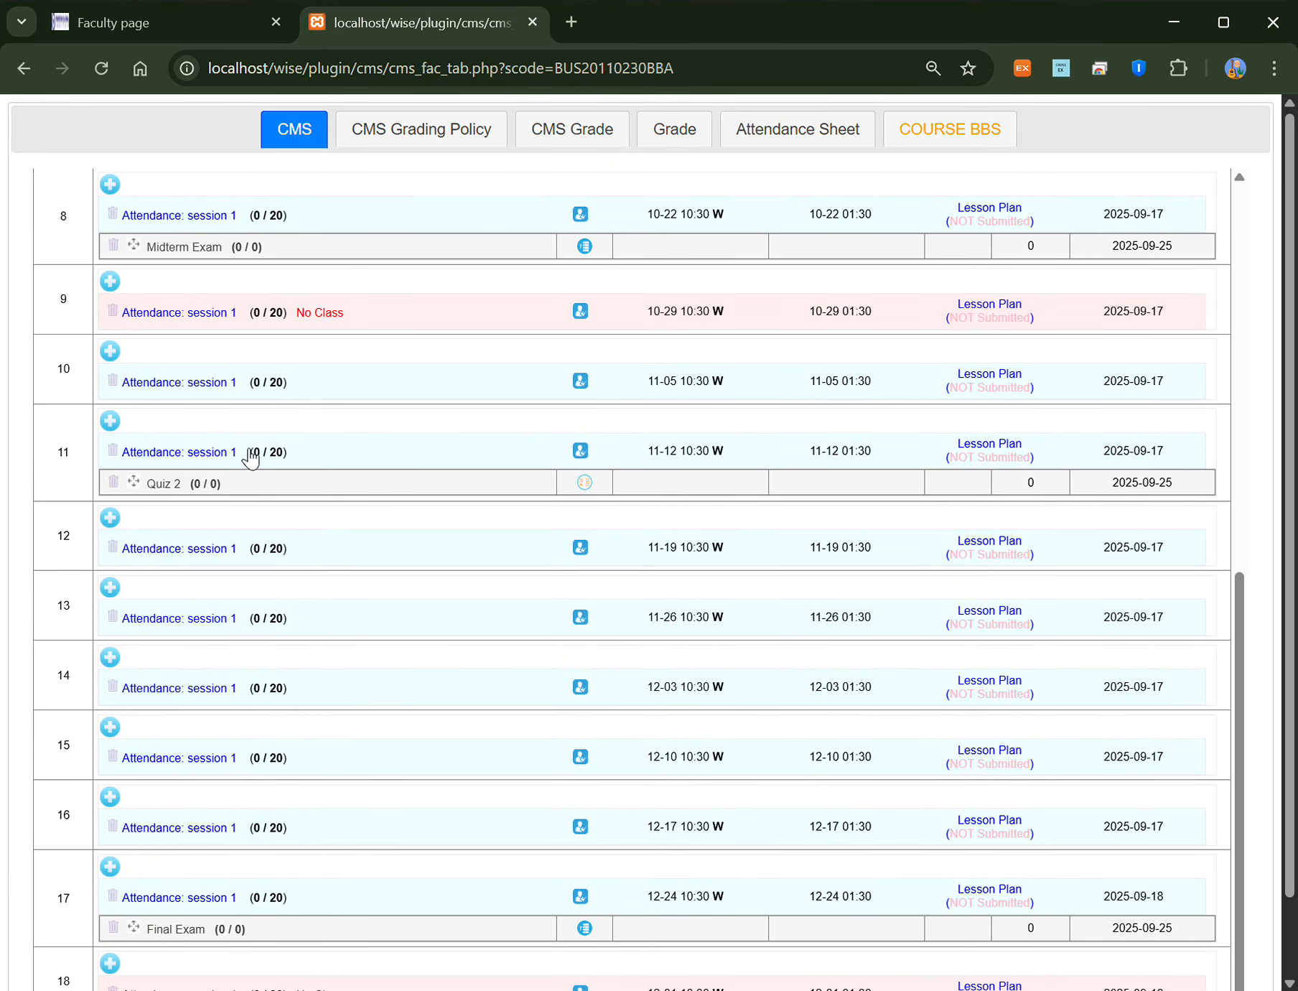
pyautogui.scroll(6, 248, 456)
pyautogui.scroll(5, 268, 451)
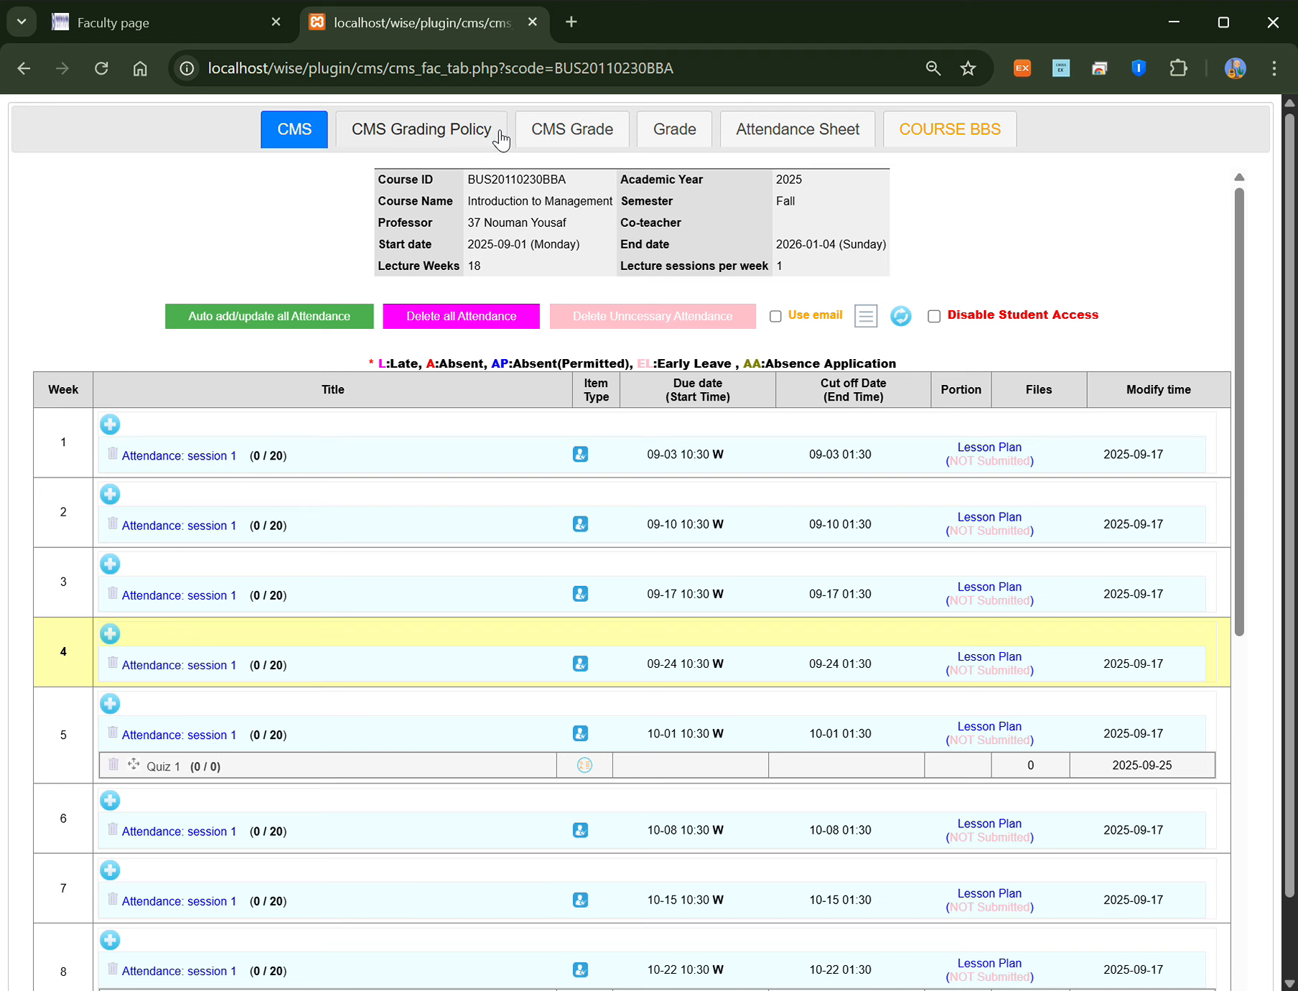
pyautogui.click(579, 135)
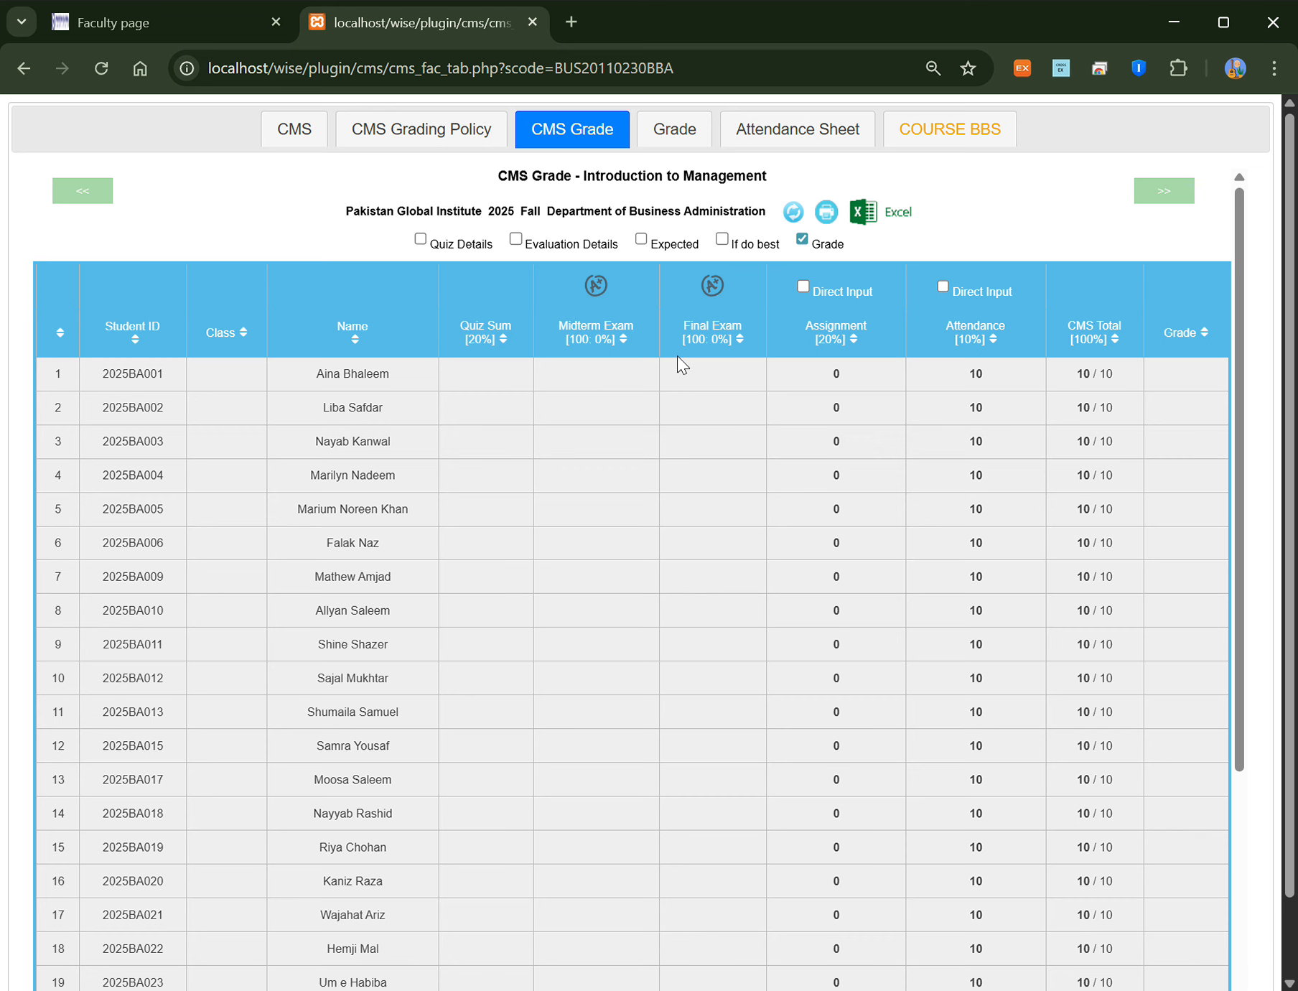
pyautogui.scroll(-5, 834, 684)
pyautogui.scroll(5, 855, 492)
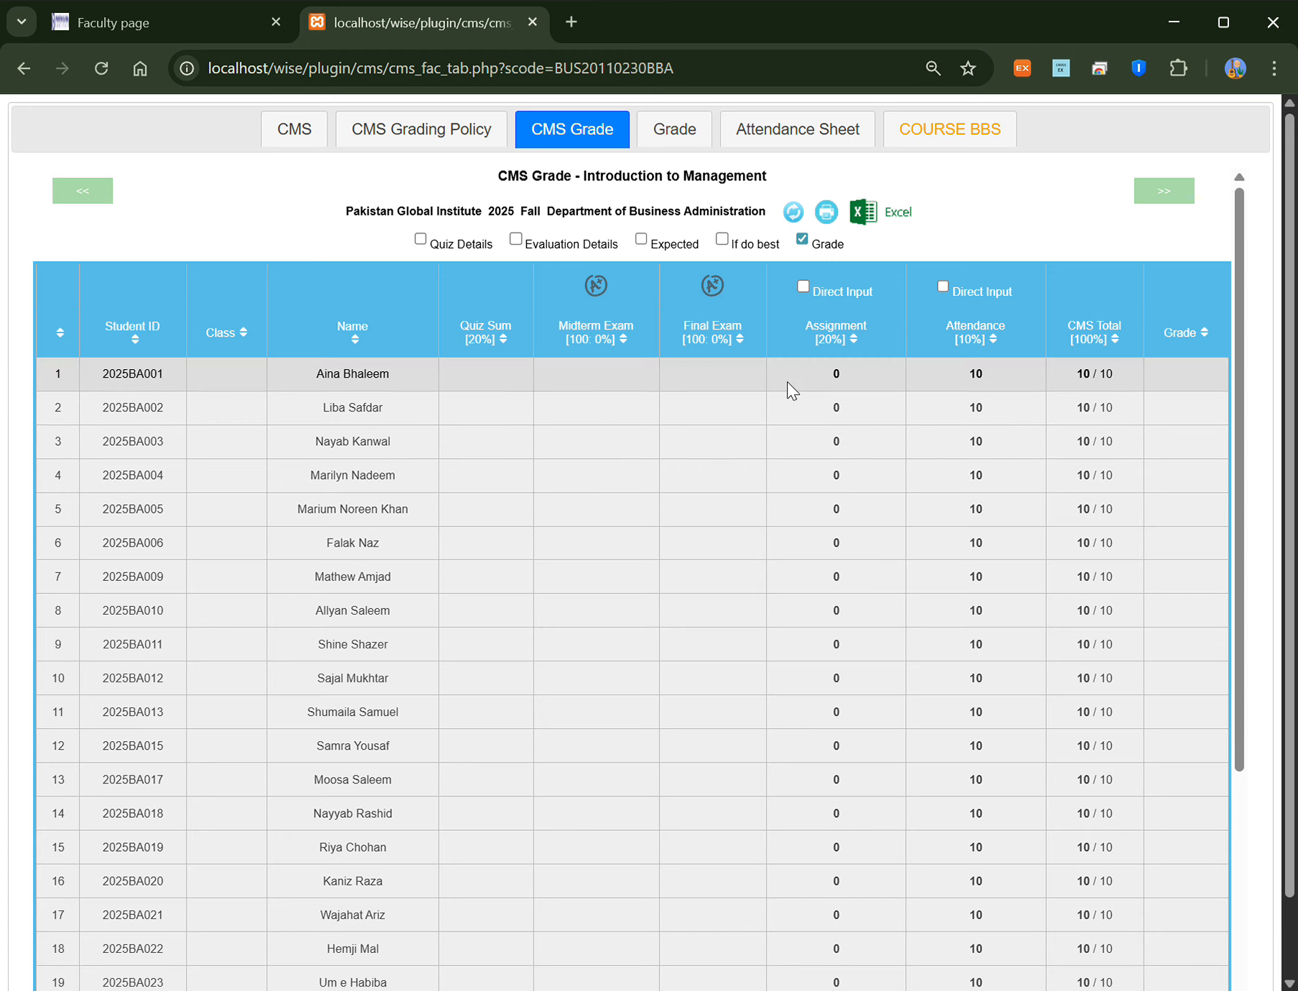
pyautogui.click(676, 140)
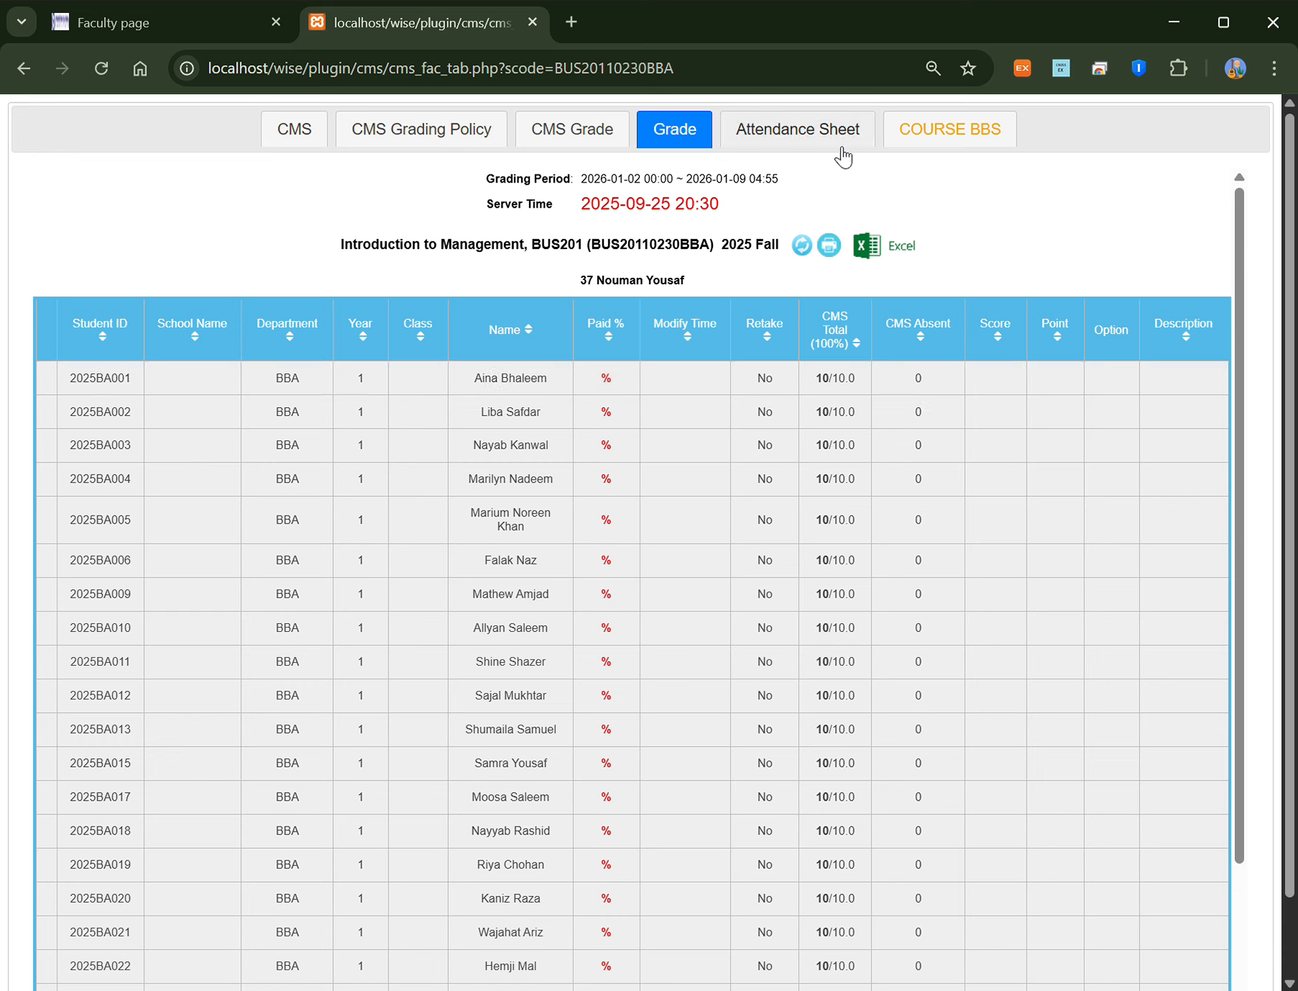
pyautogui.click(807, 135)
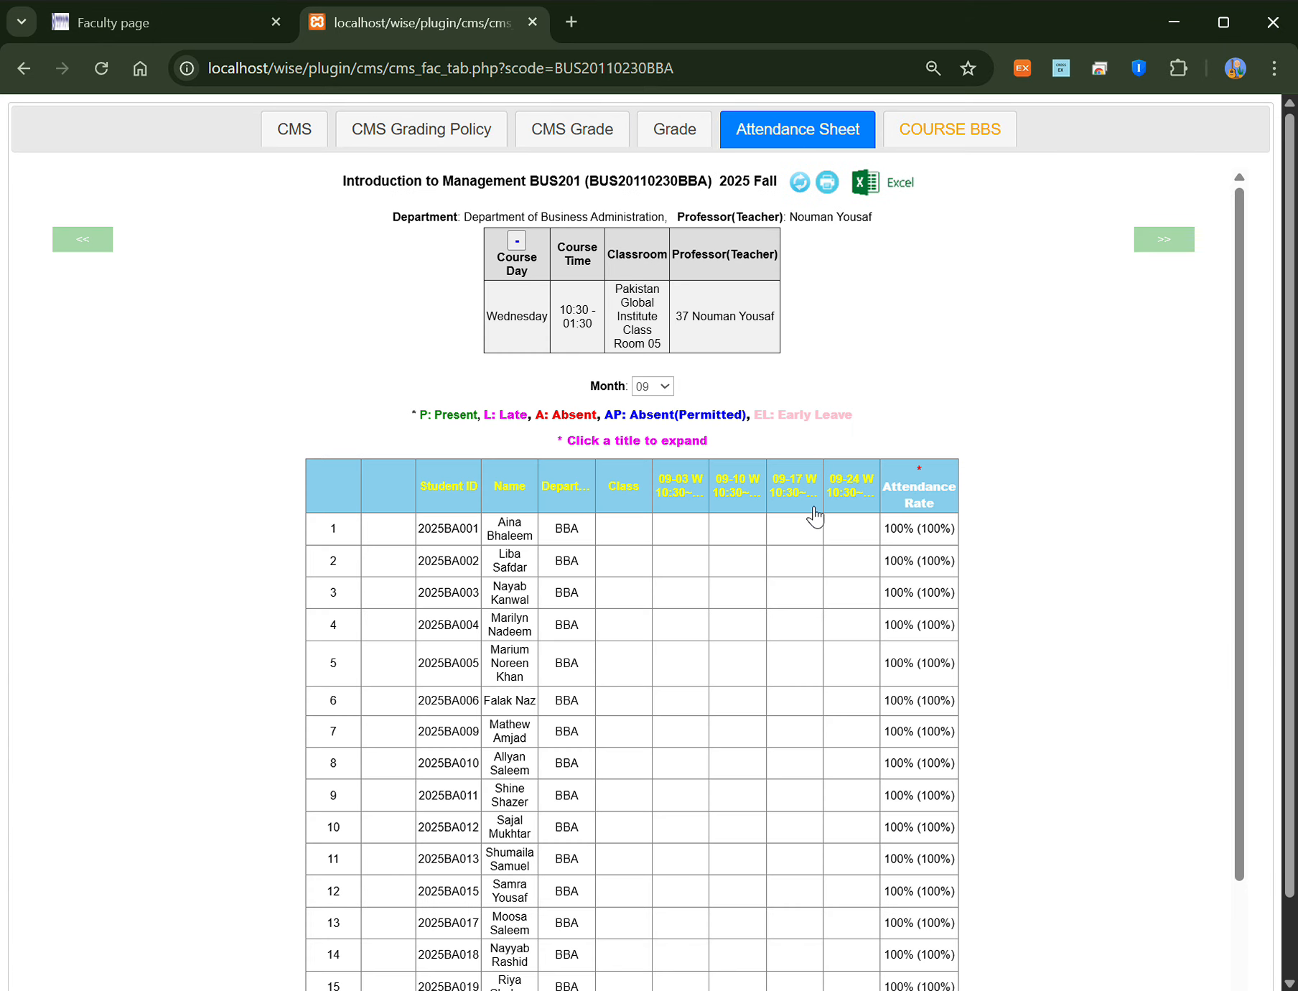
pyautogui.click(954, 142)
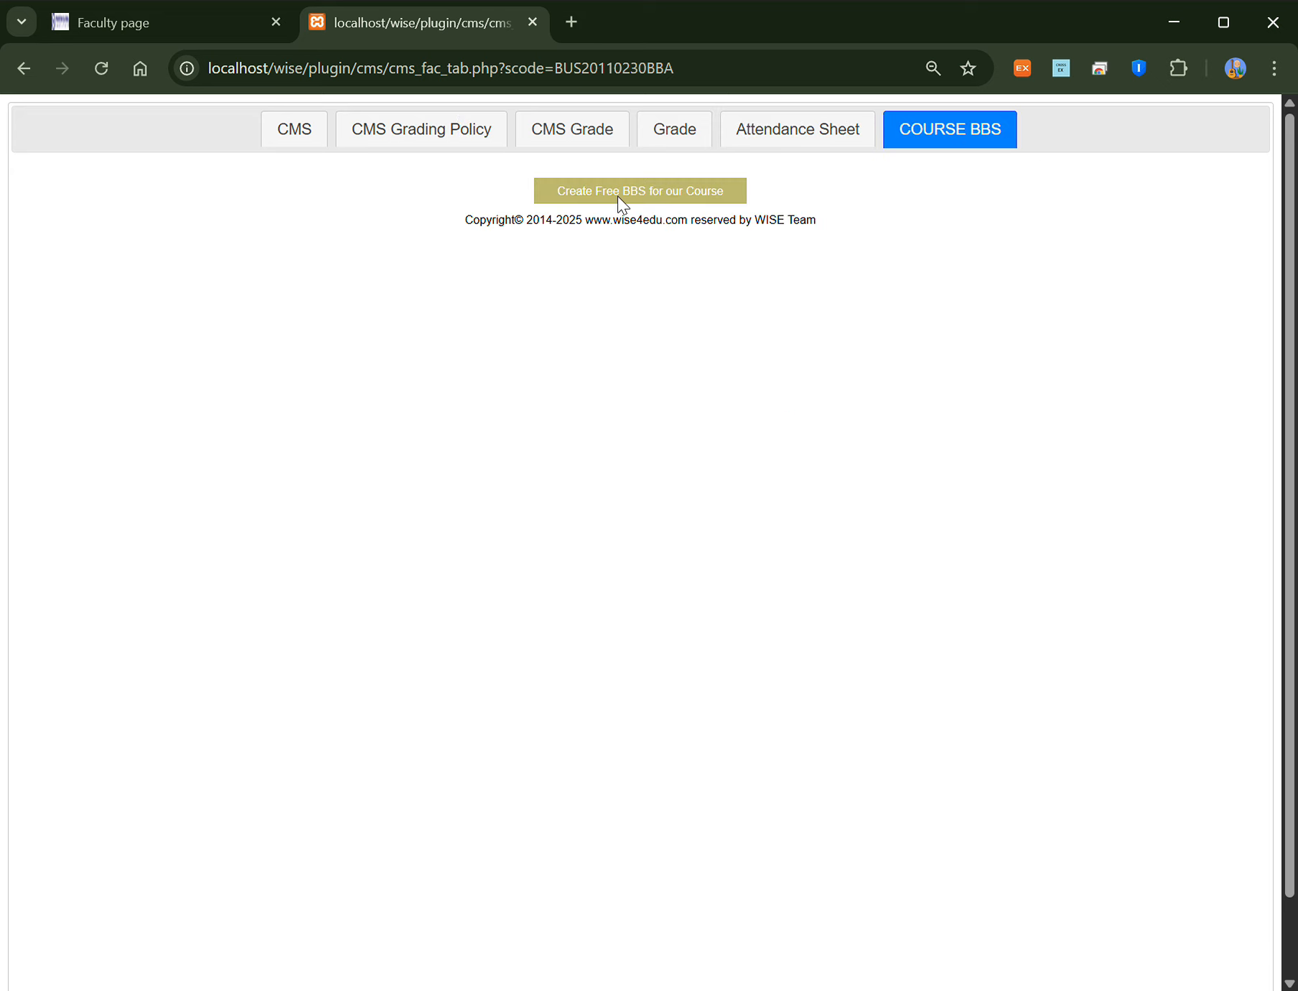
pyautogui.click(272, 148)
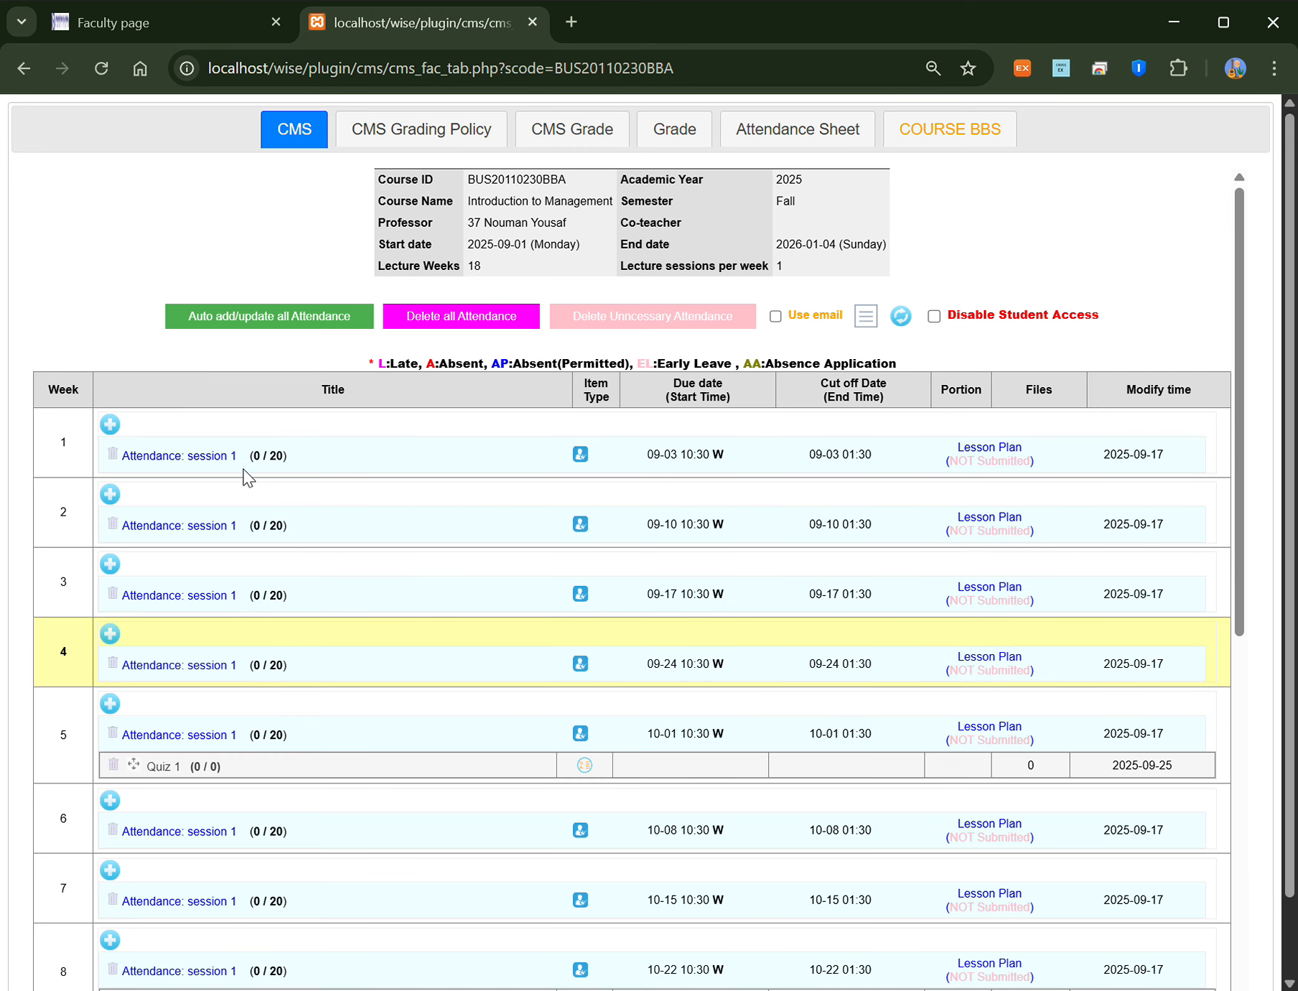
# Step: Open week 1's attendance record and mark all students Present
pyautogui.click(183, 460)
pyautogui.scroll(-5, 449, 631)
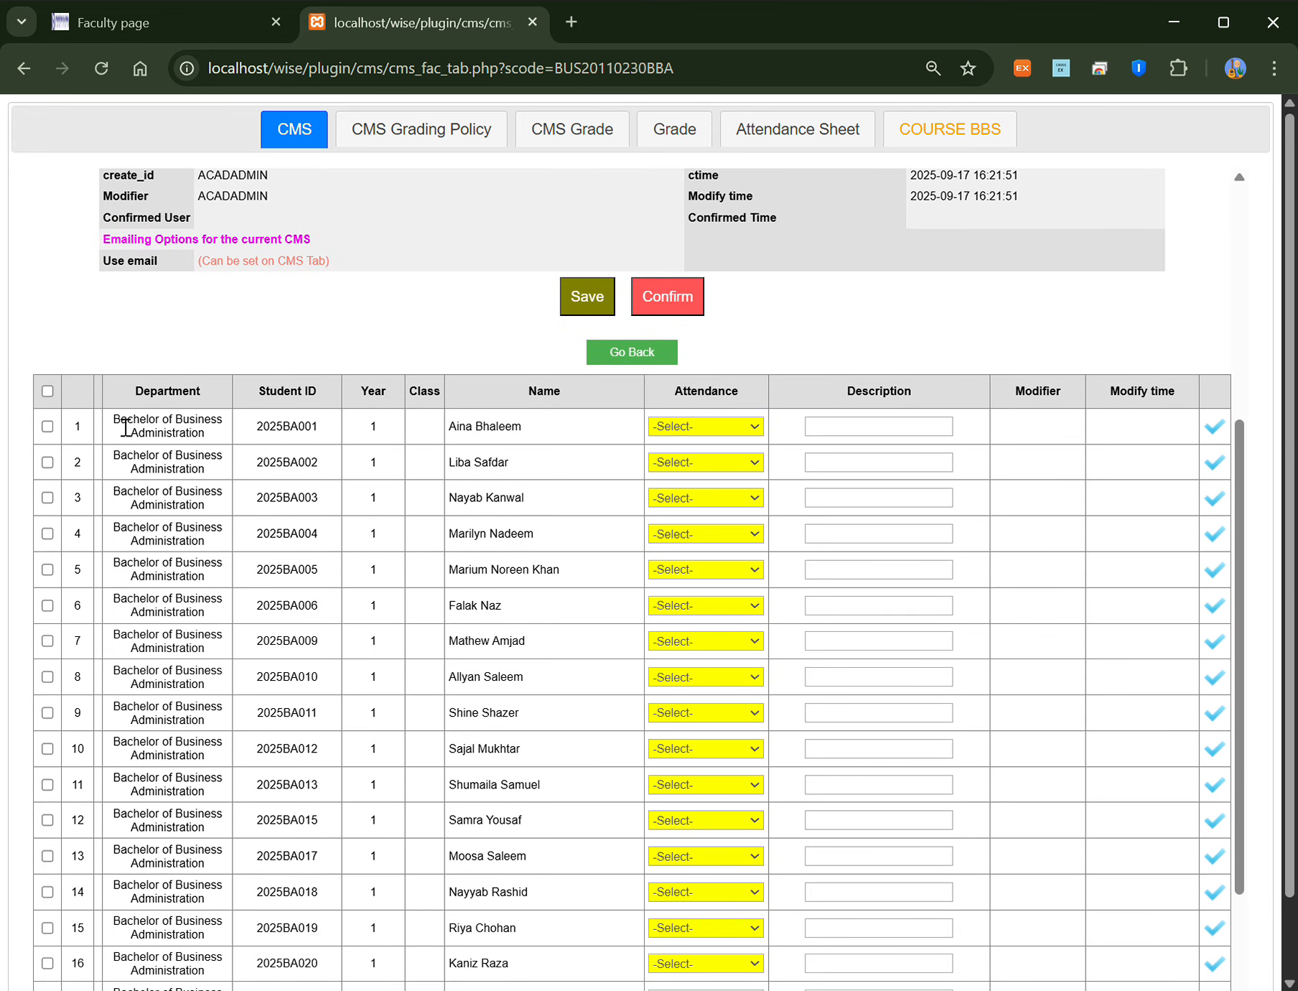
pyautogui.scroll(-3, 327, 565)
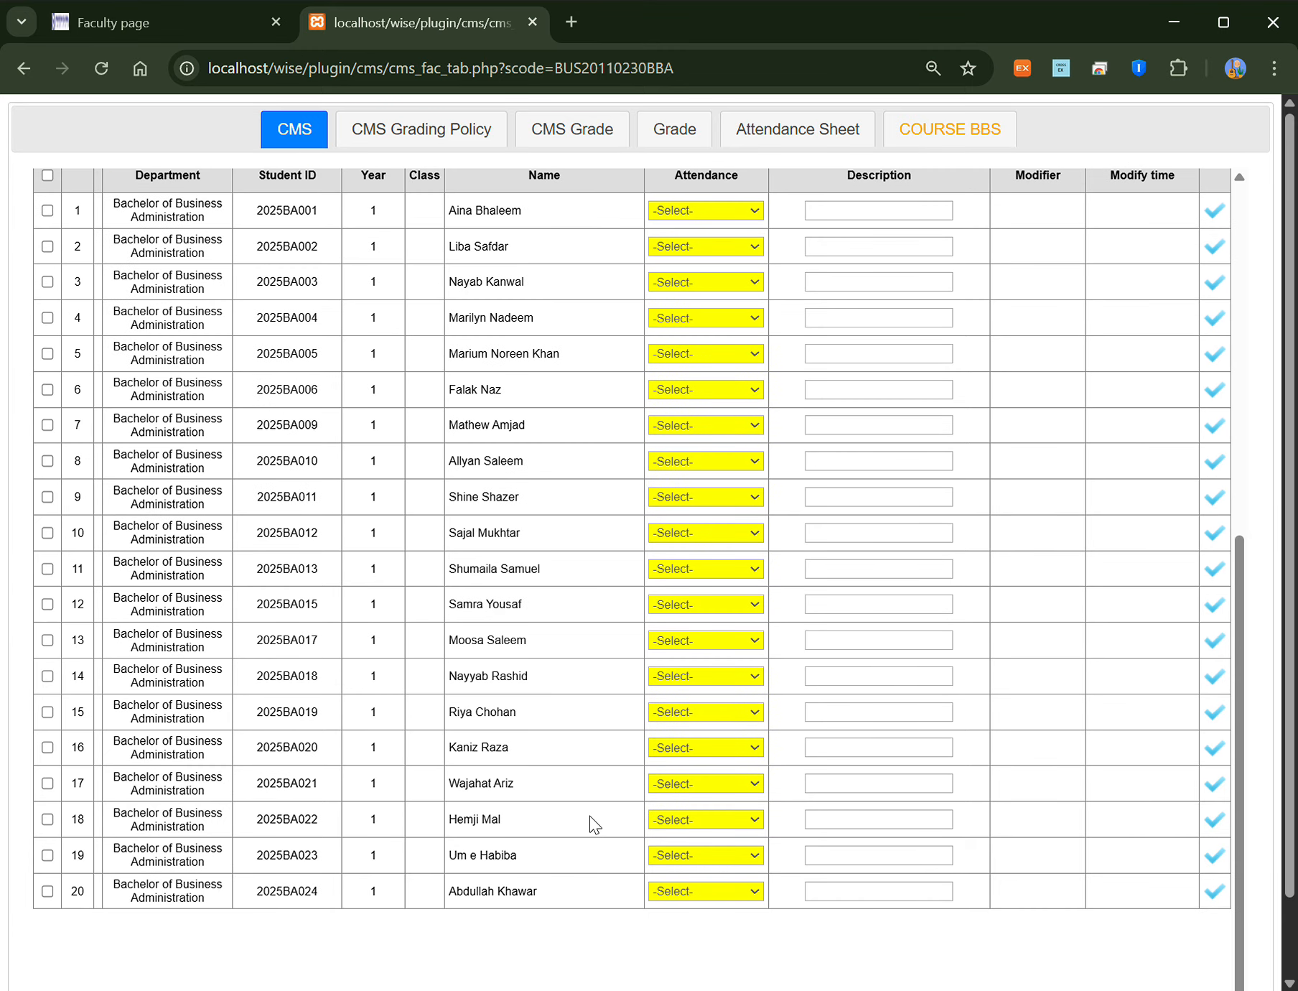
pyautogui.scroll(5, 116, 842)
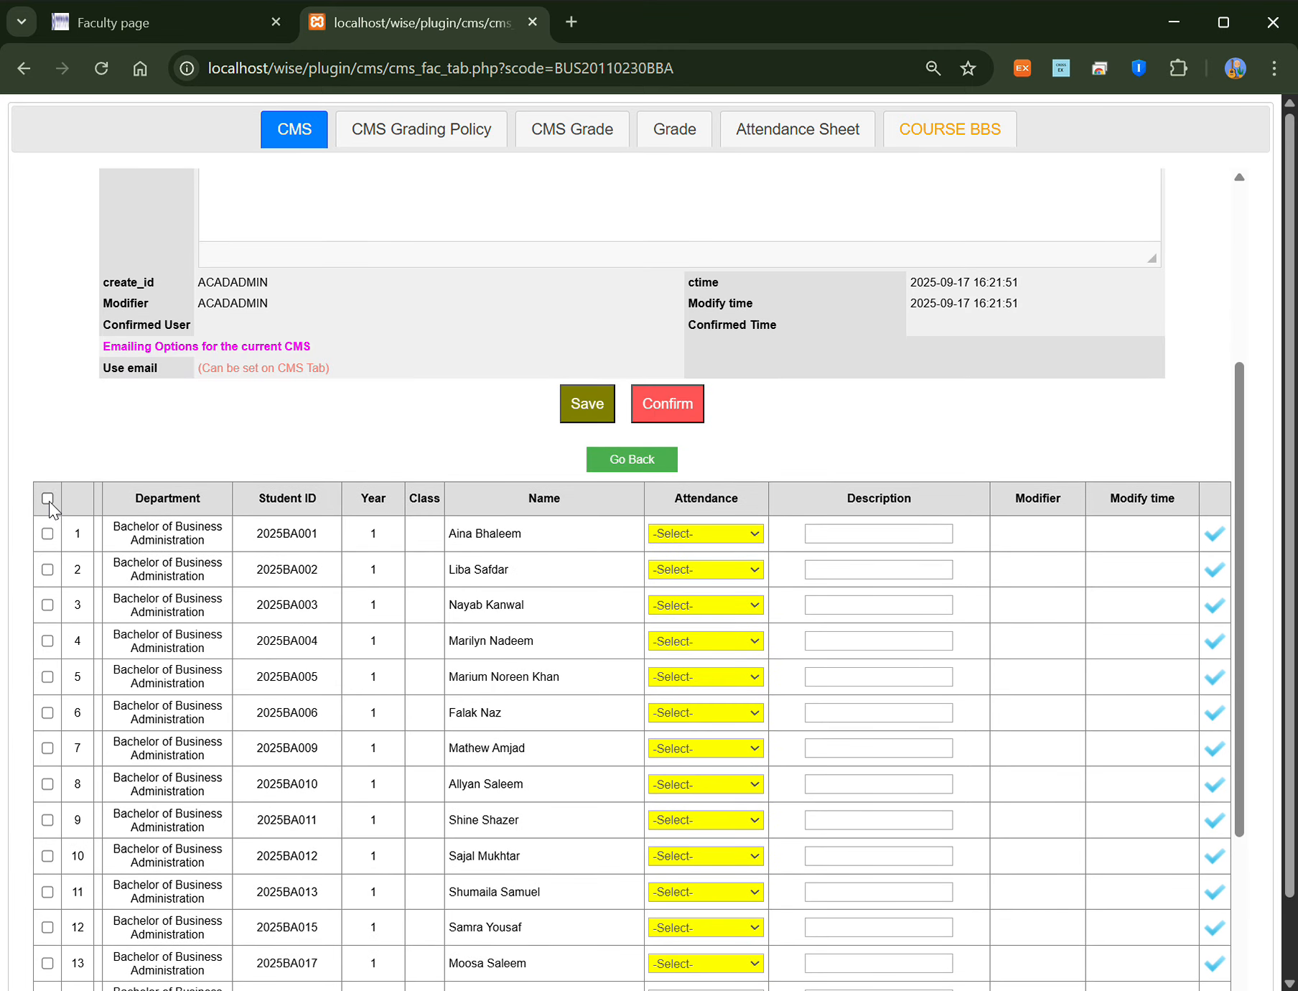
pyautogui.click(48, 498)
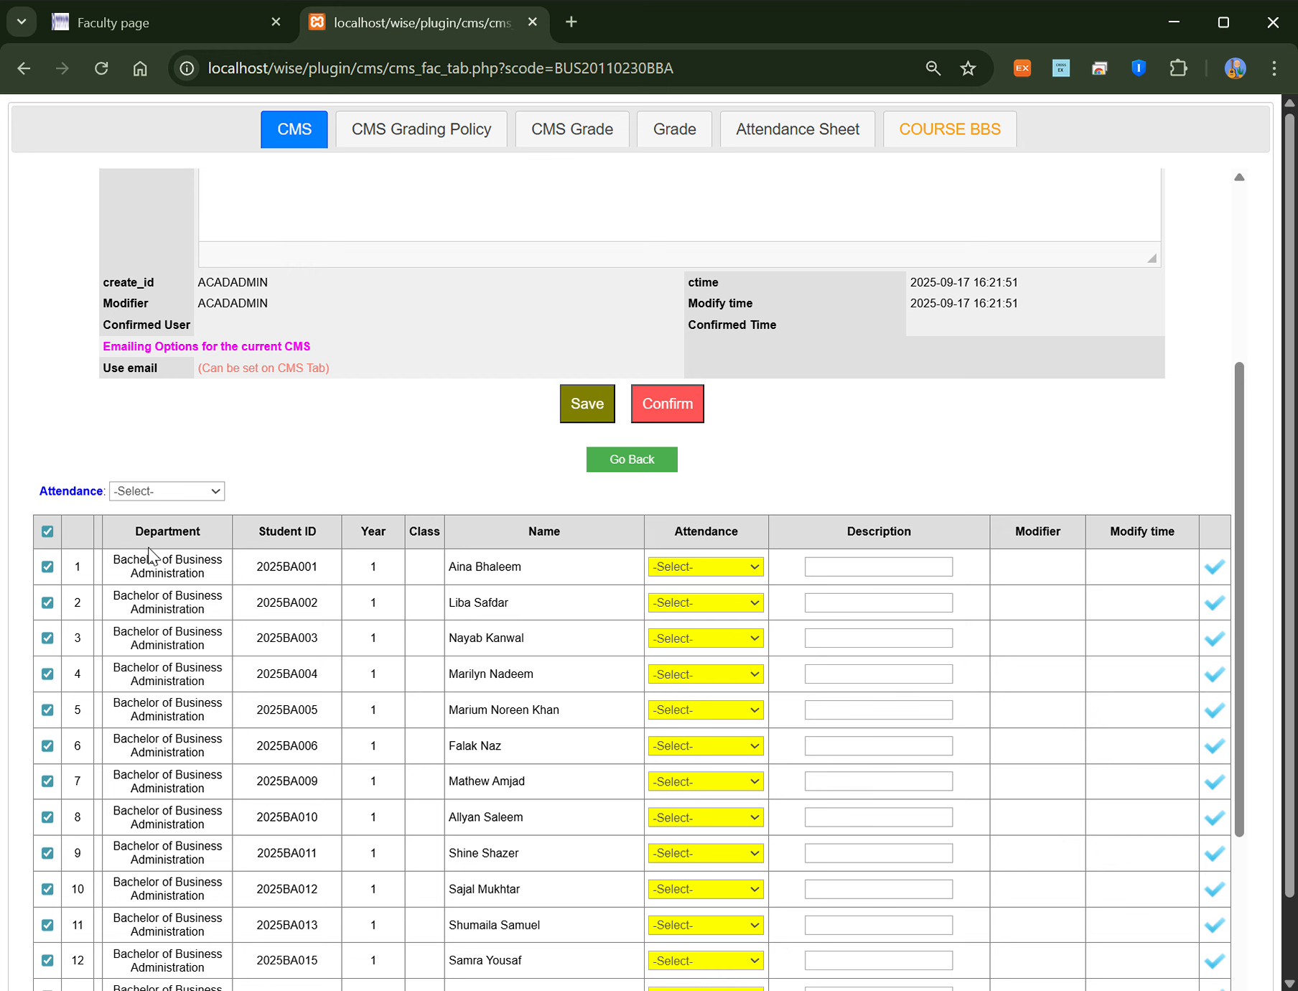
pyautogui.click(171, 492)
pyautogui.click(166, 548)
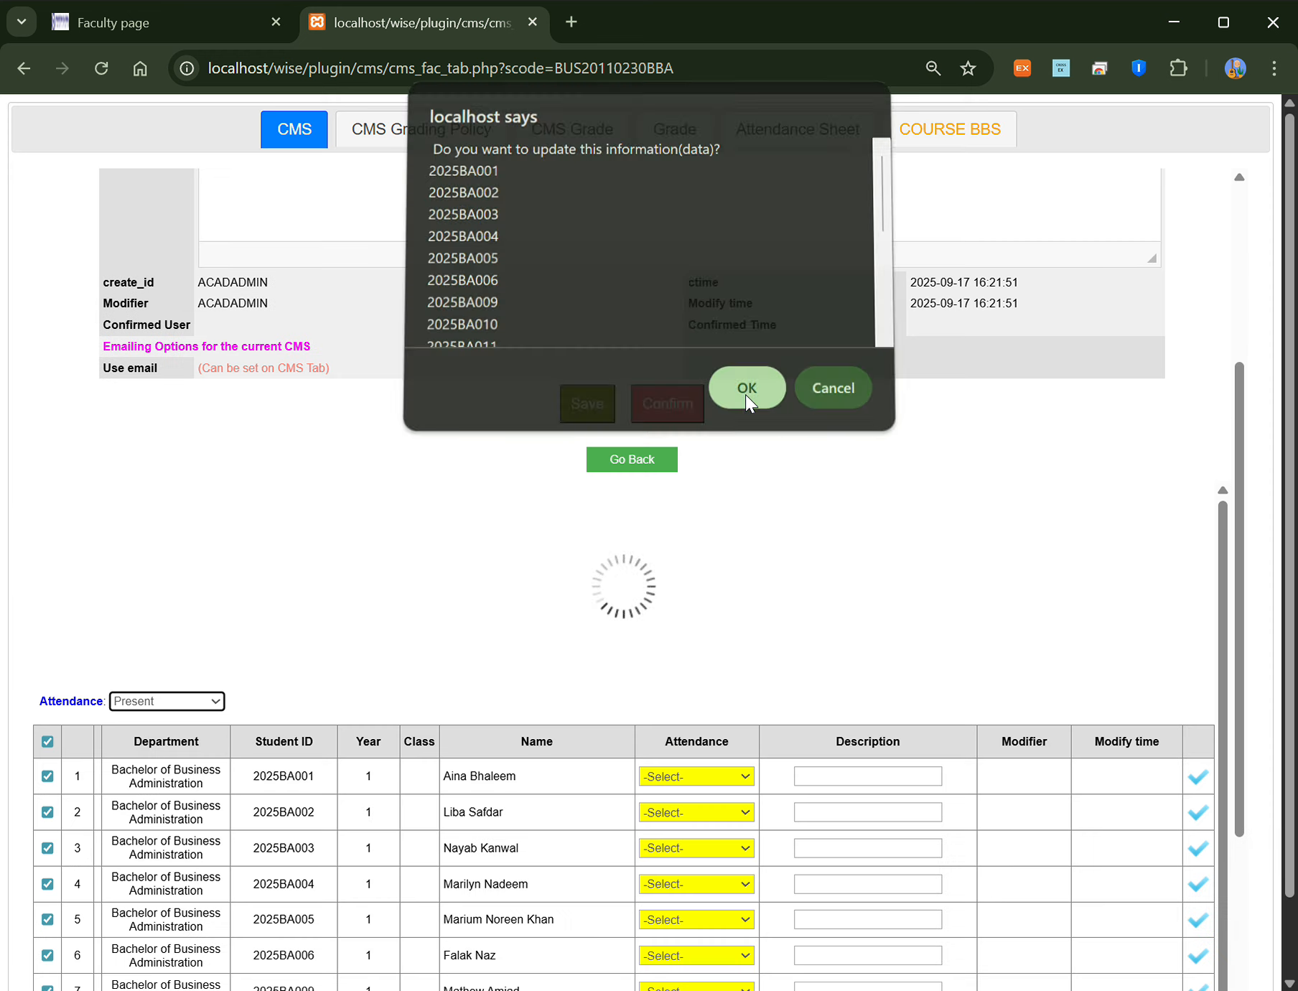
pyautogui.click(748, 397)
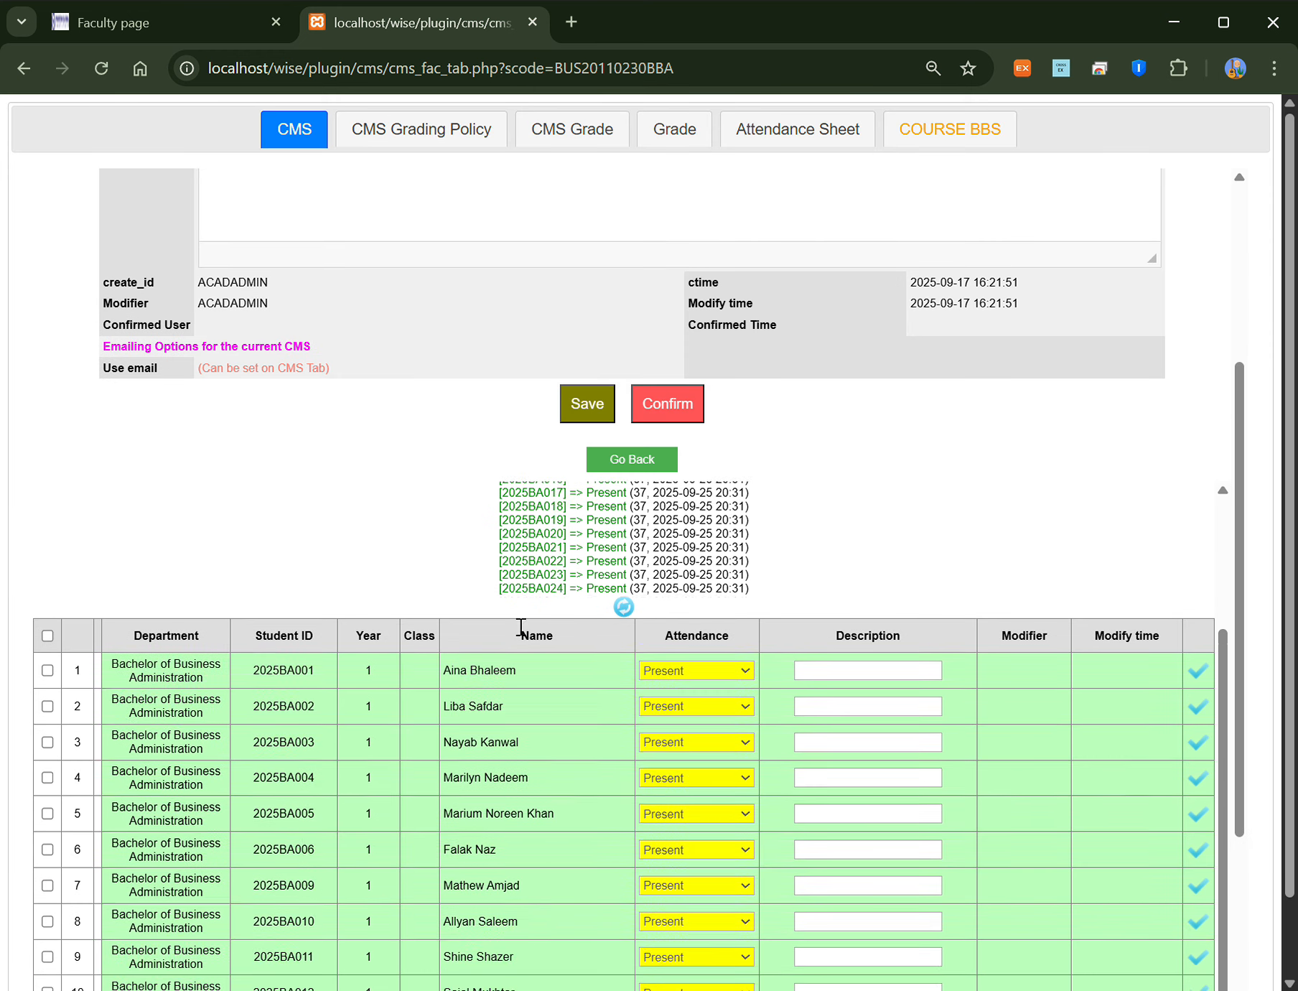
# Step: Mark rows 2 and 5 Absent, row 7 Late, add a 'sick' note for row 2, and go back
pyautogui.scroll(-1, 660, 677)
pyautogui.click(673, 609)
pyautogui.click(687, 680)
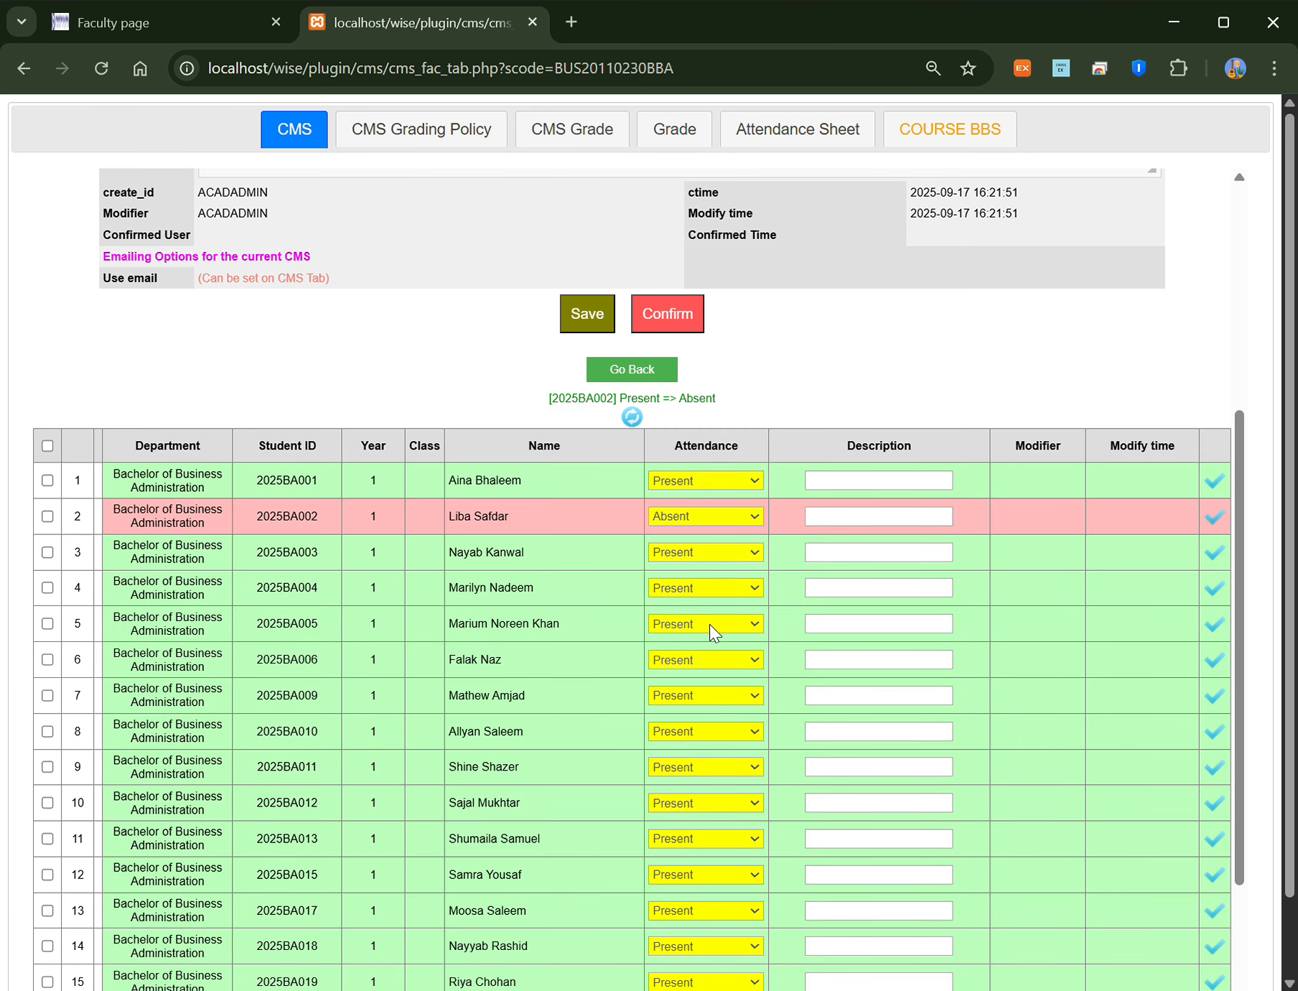
pyautogui.click(708, 688)
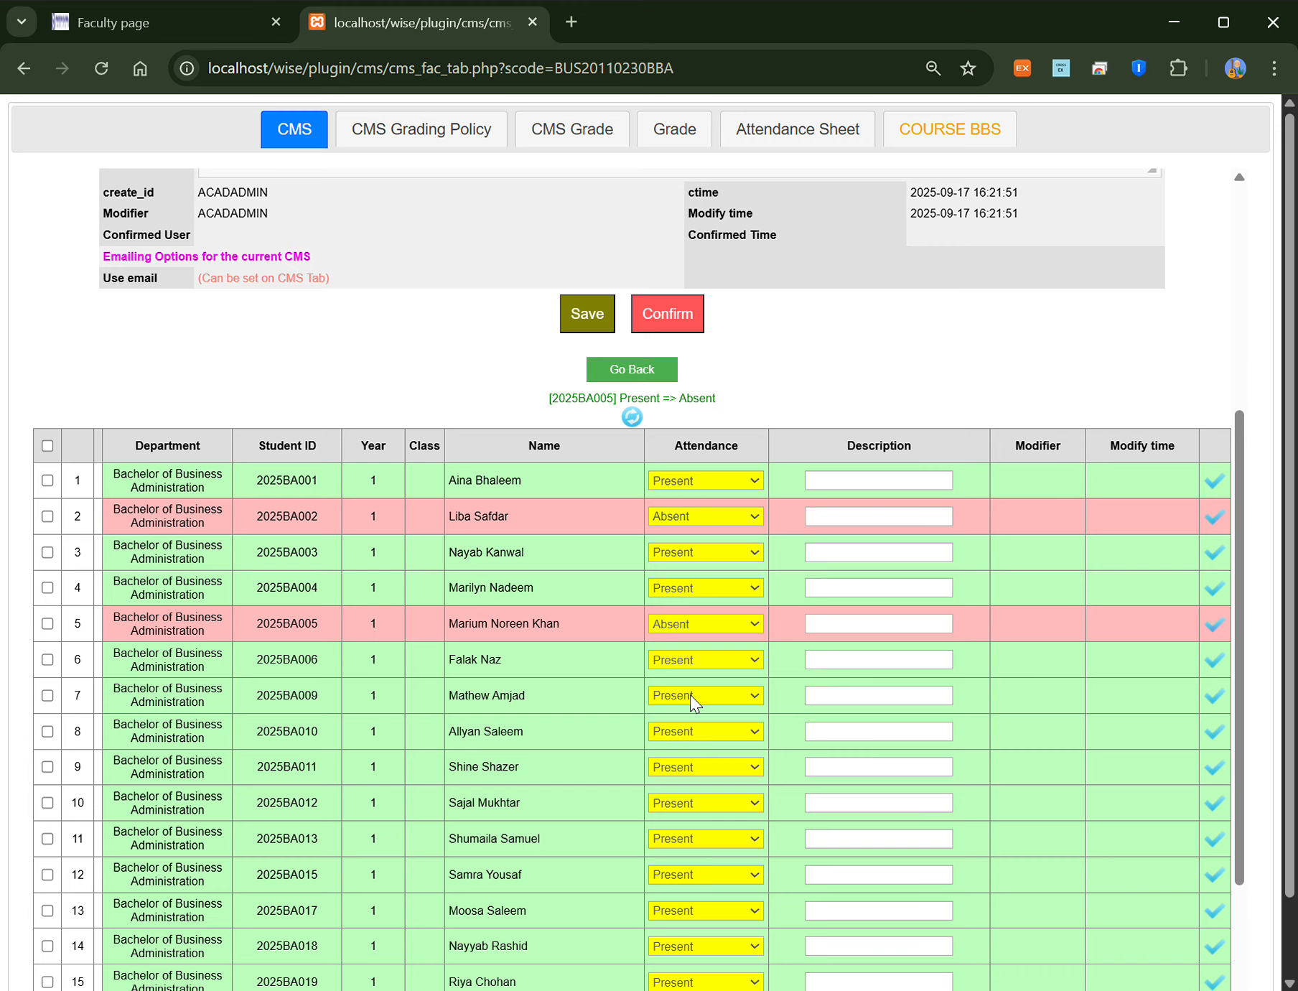
pyautogui.click(711, 738)
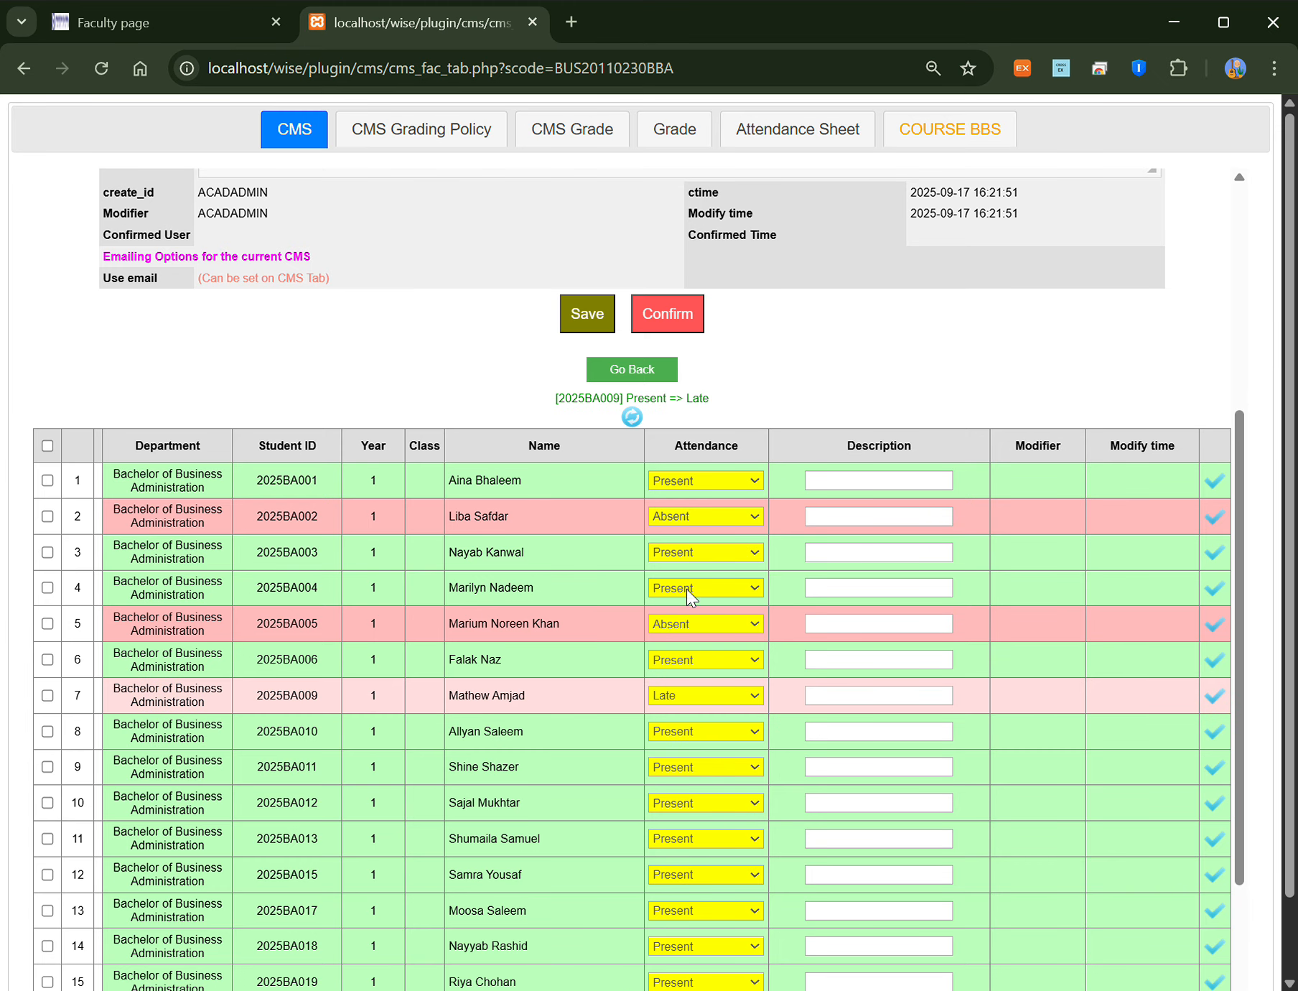
pyautogui.click(873, 519)
pyautogui.write('sick')
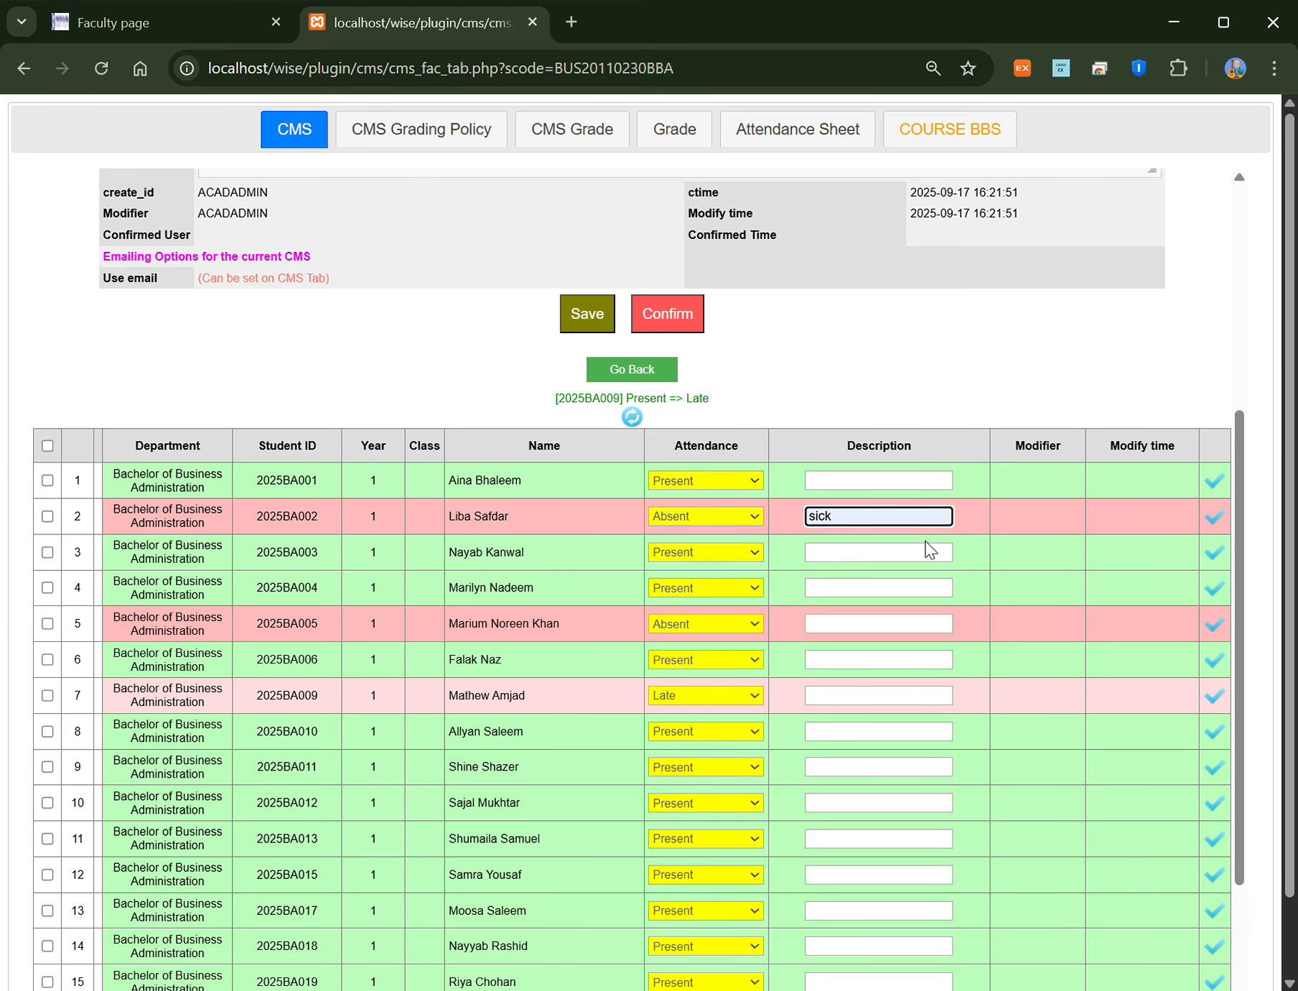
pyautogui.click(1219, 523)
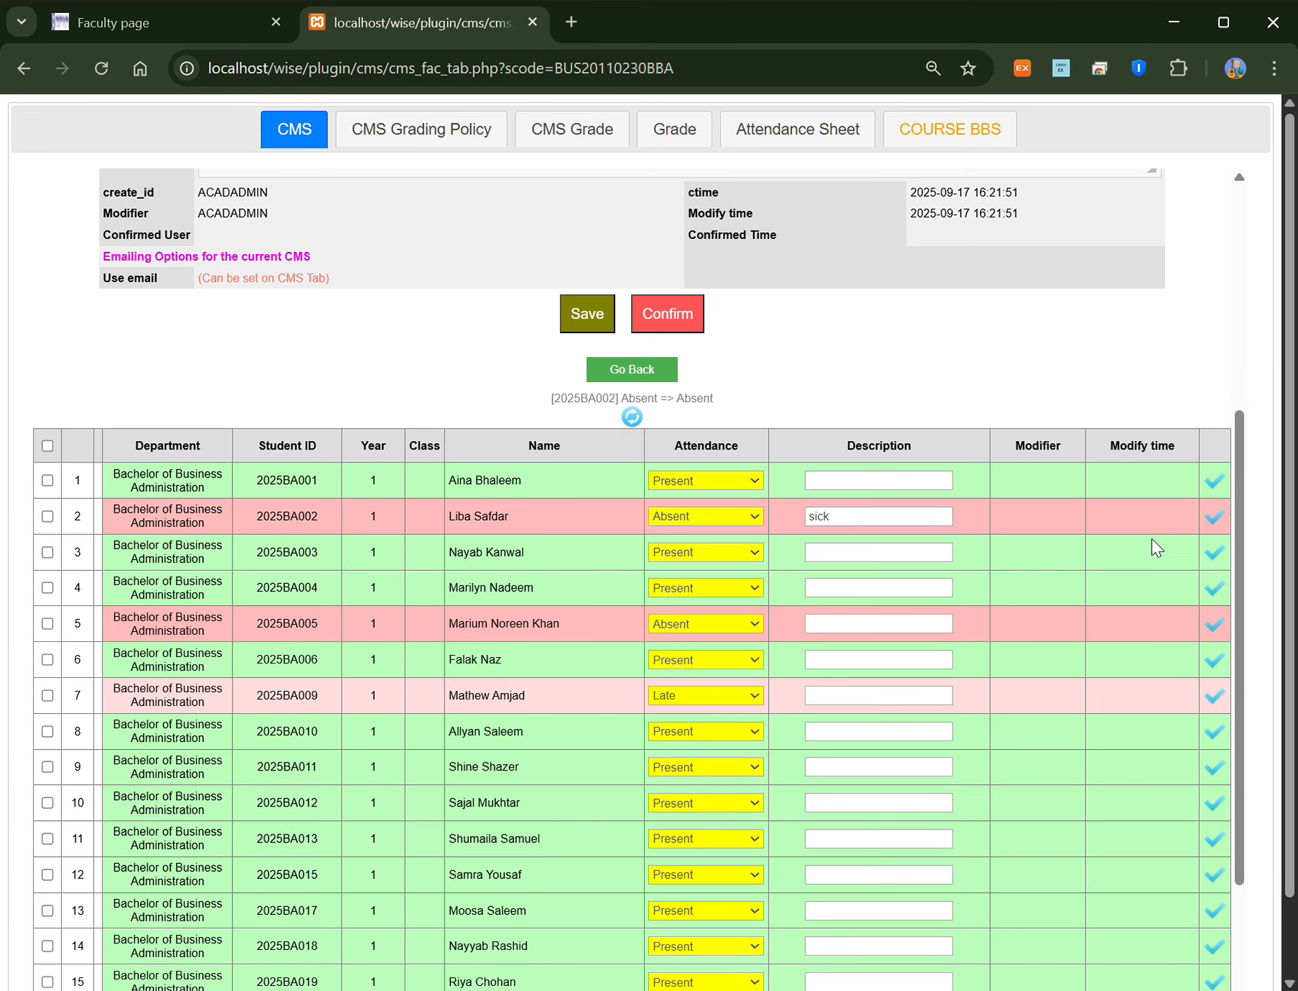
pyautogui.scroll(3, 638, 427)
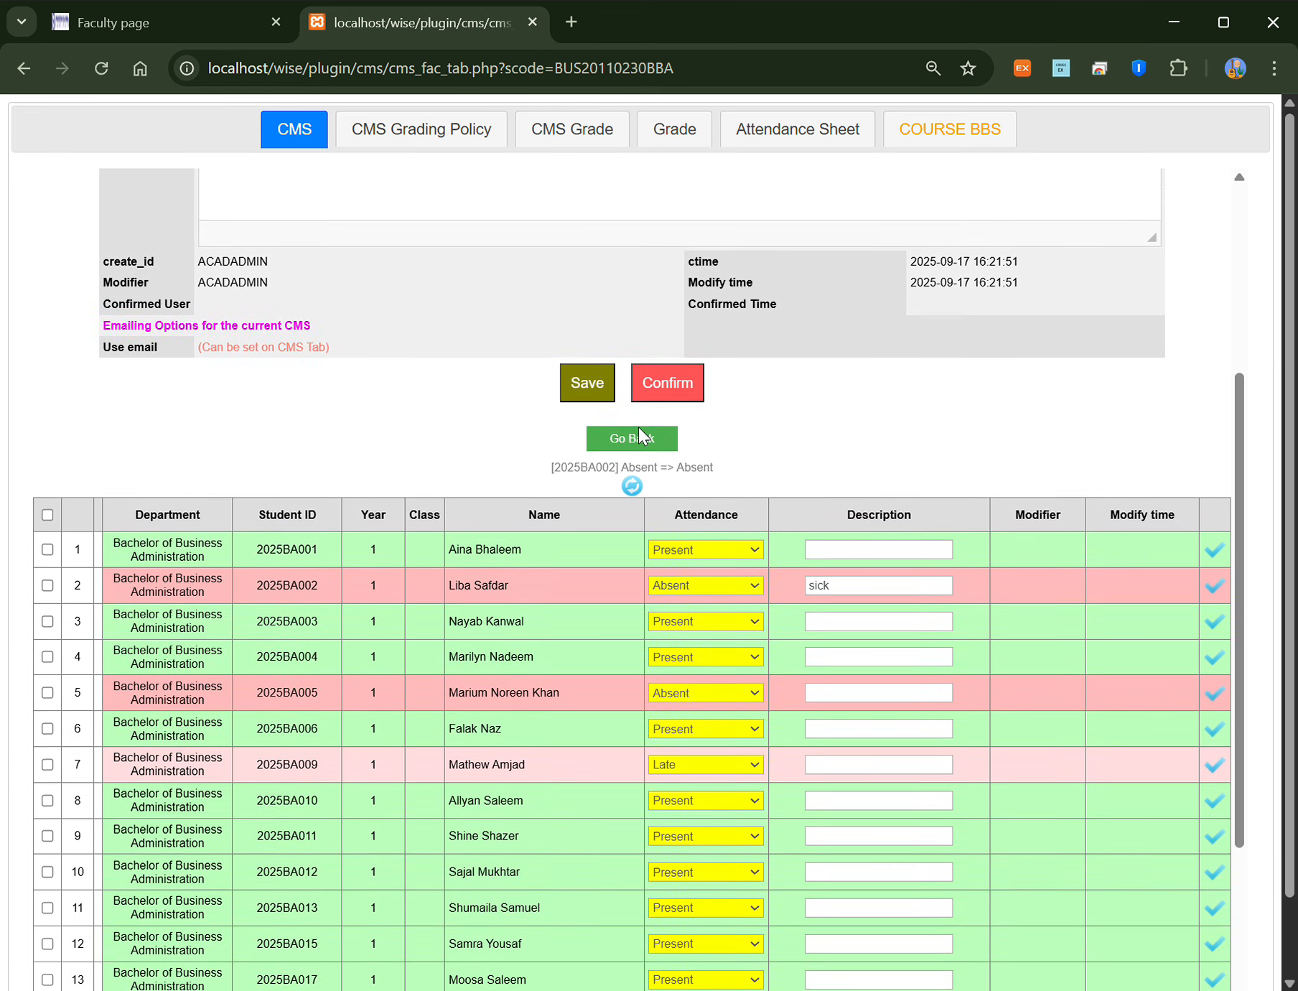
pyautogui.click(648, 579)
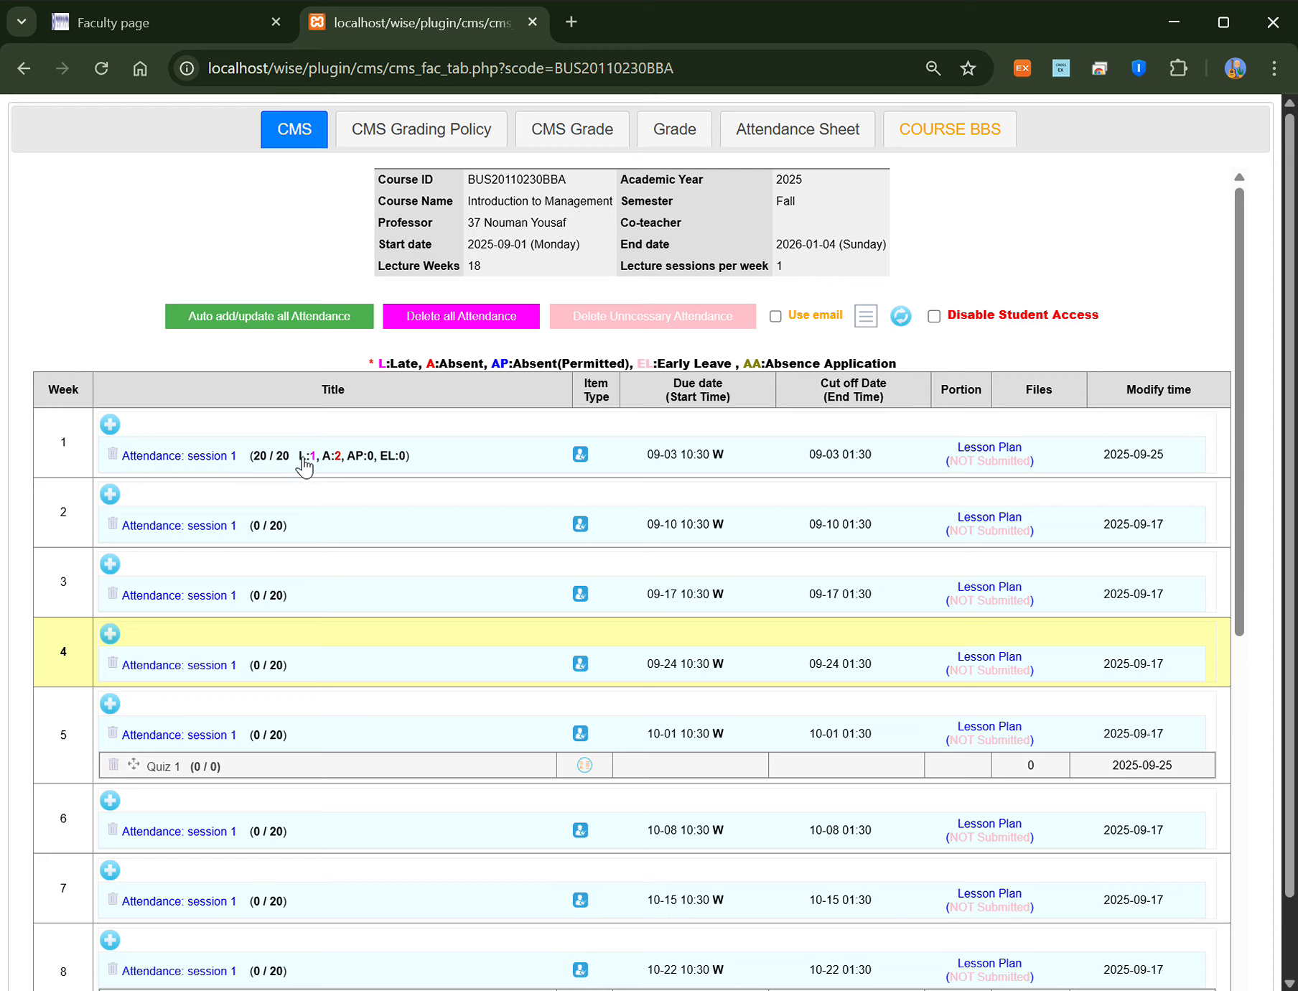
pyautogui.scroll(-2, 408, 447)
pyautogui.scroll(2, 408, 446)
pyautogui.click(794, 141)
pyautogui.click(800, 181)
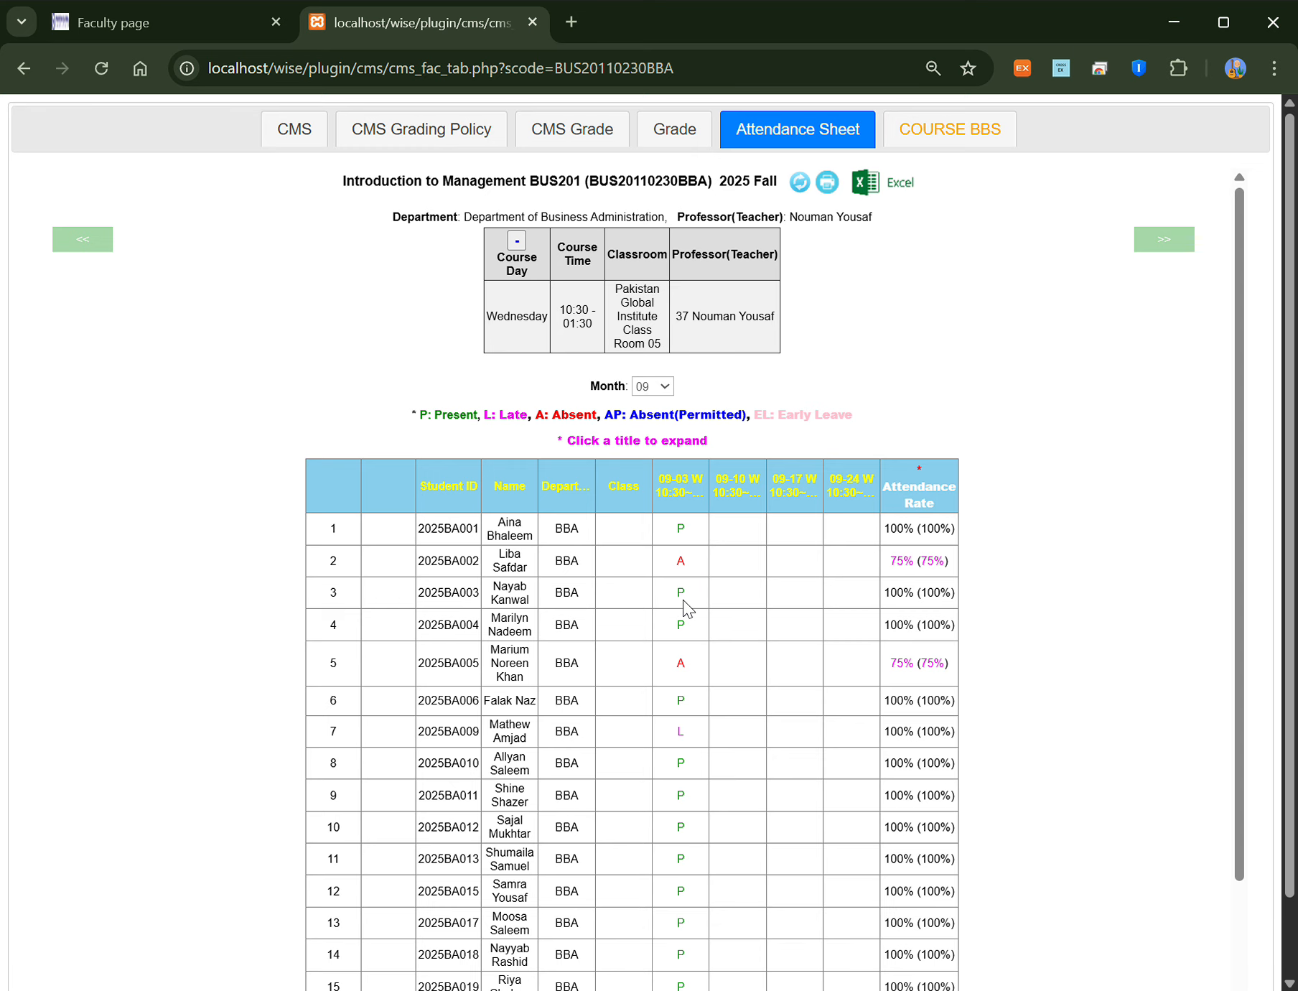
pyautogui.scroll(-1, 689, 768)
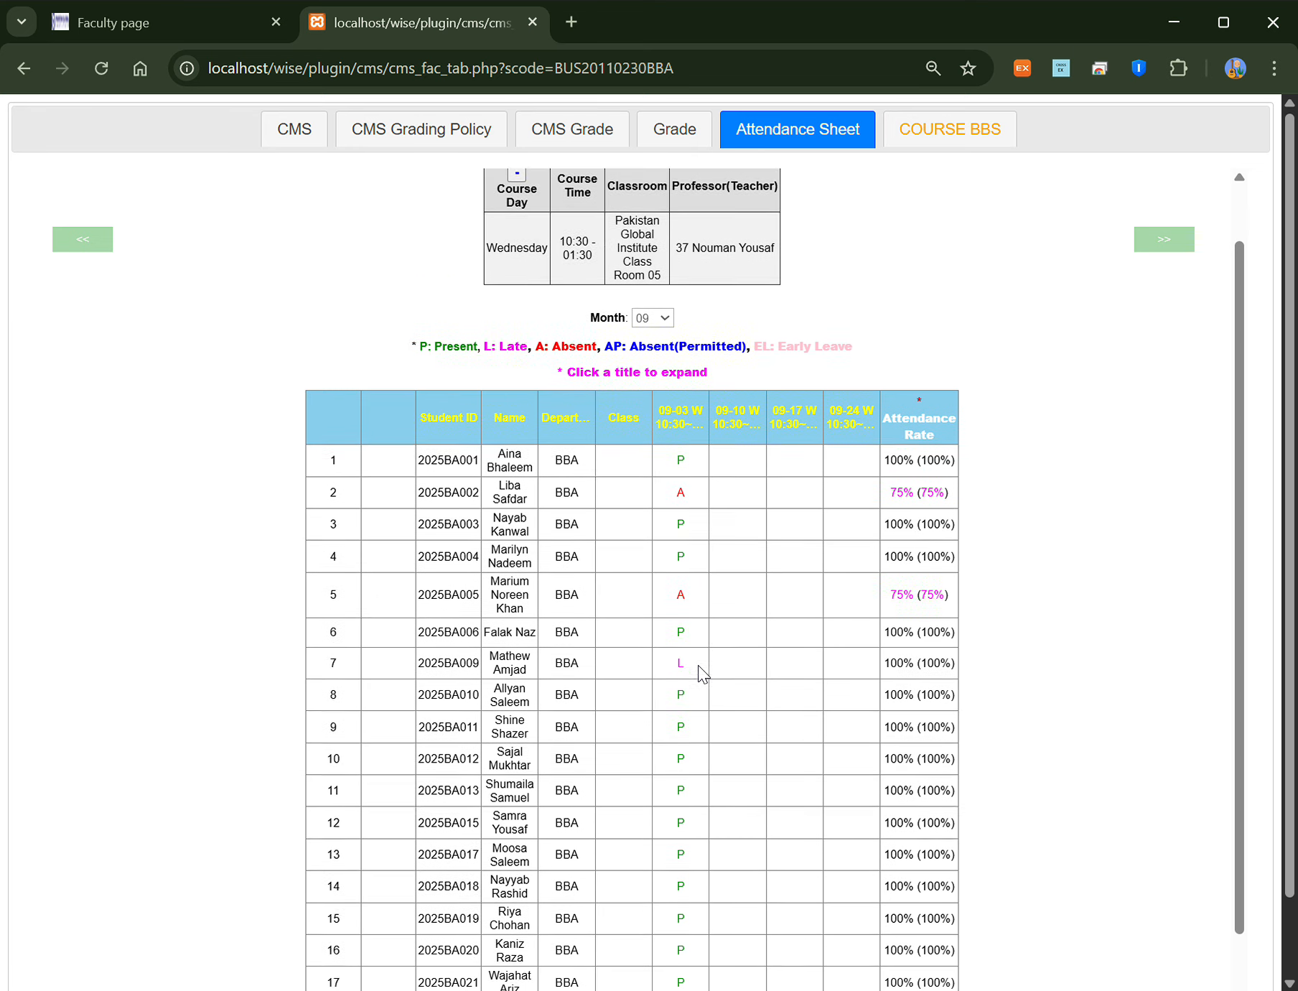
pyautogui.scroll(1, 698, 671)
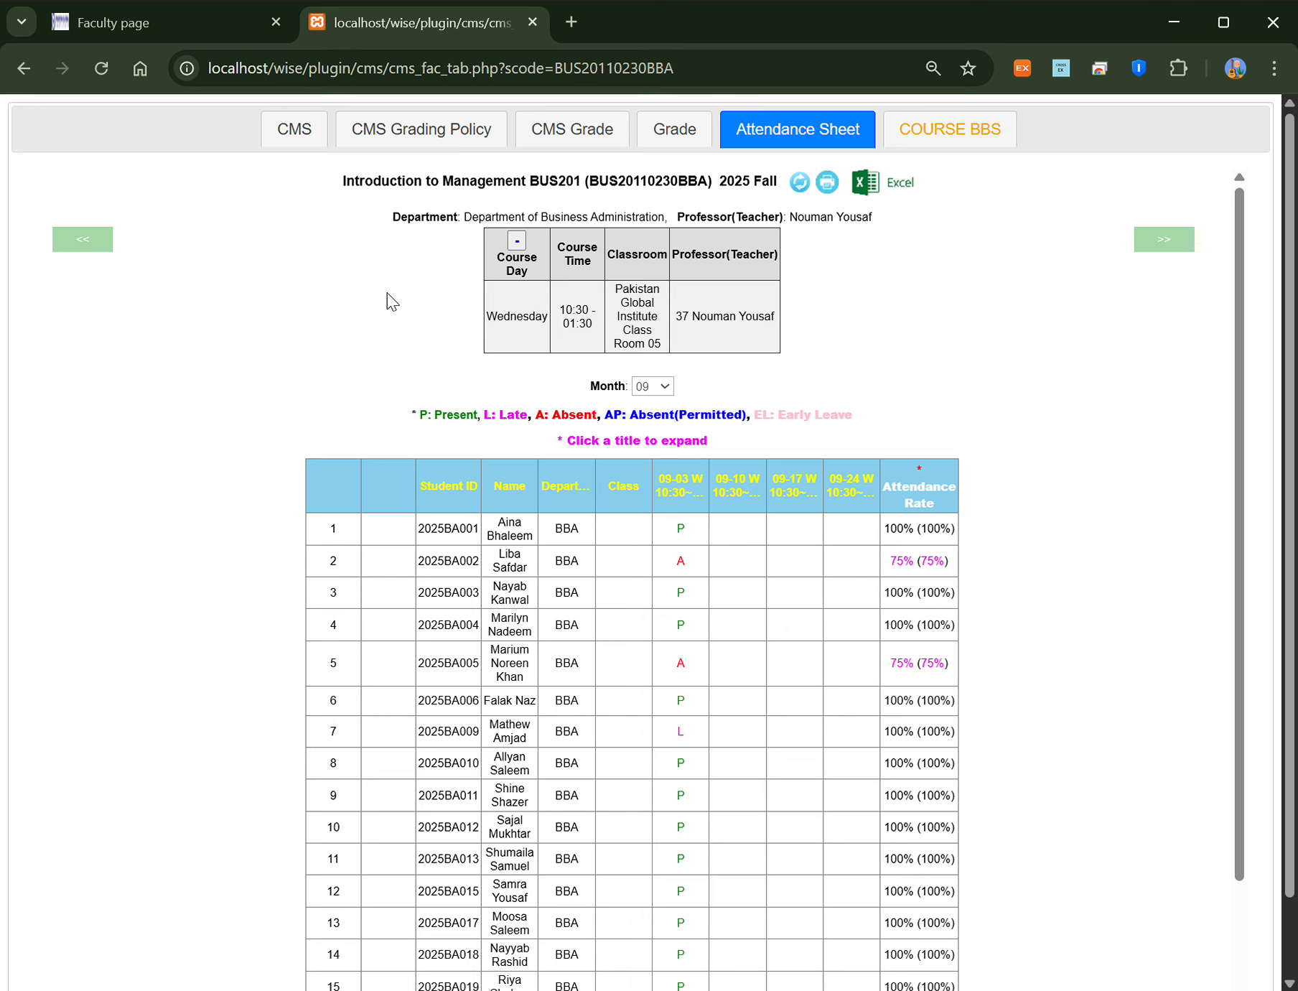
pyautogui.click(323, 144)
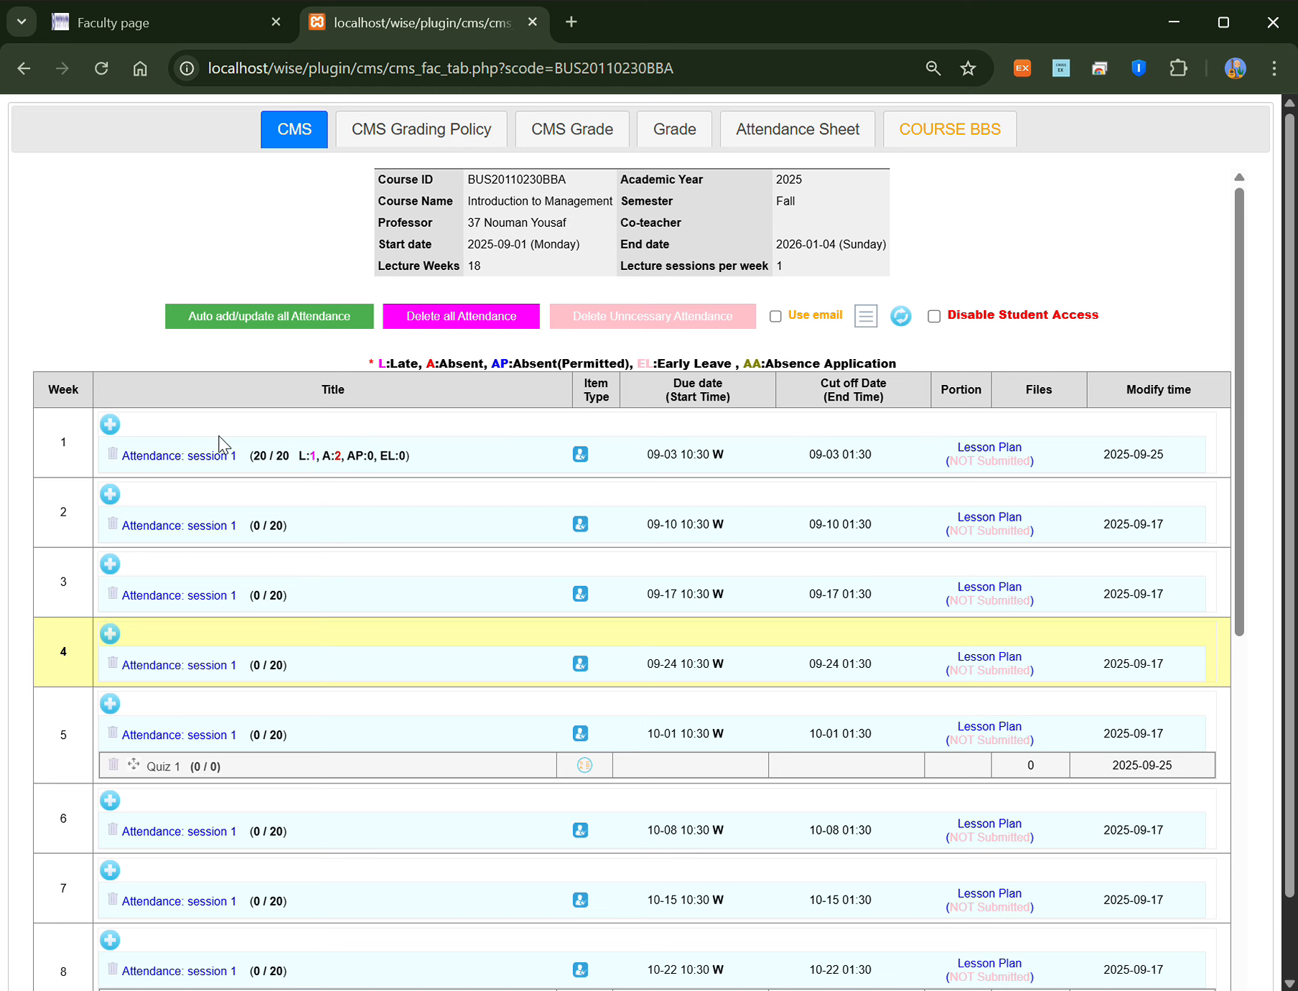
# Step: Add a week 1 Assignment item titled HW1, leaving the category unselected
pyautogui.click(110, 425)
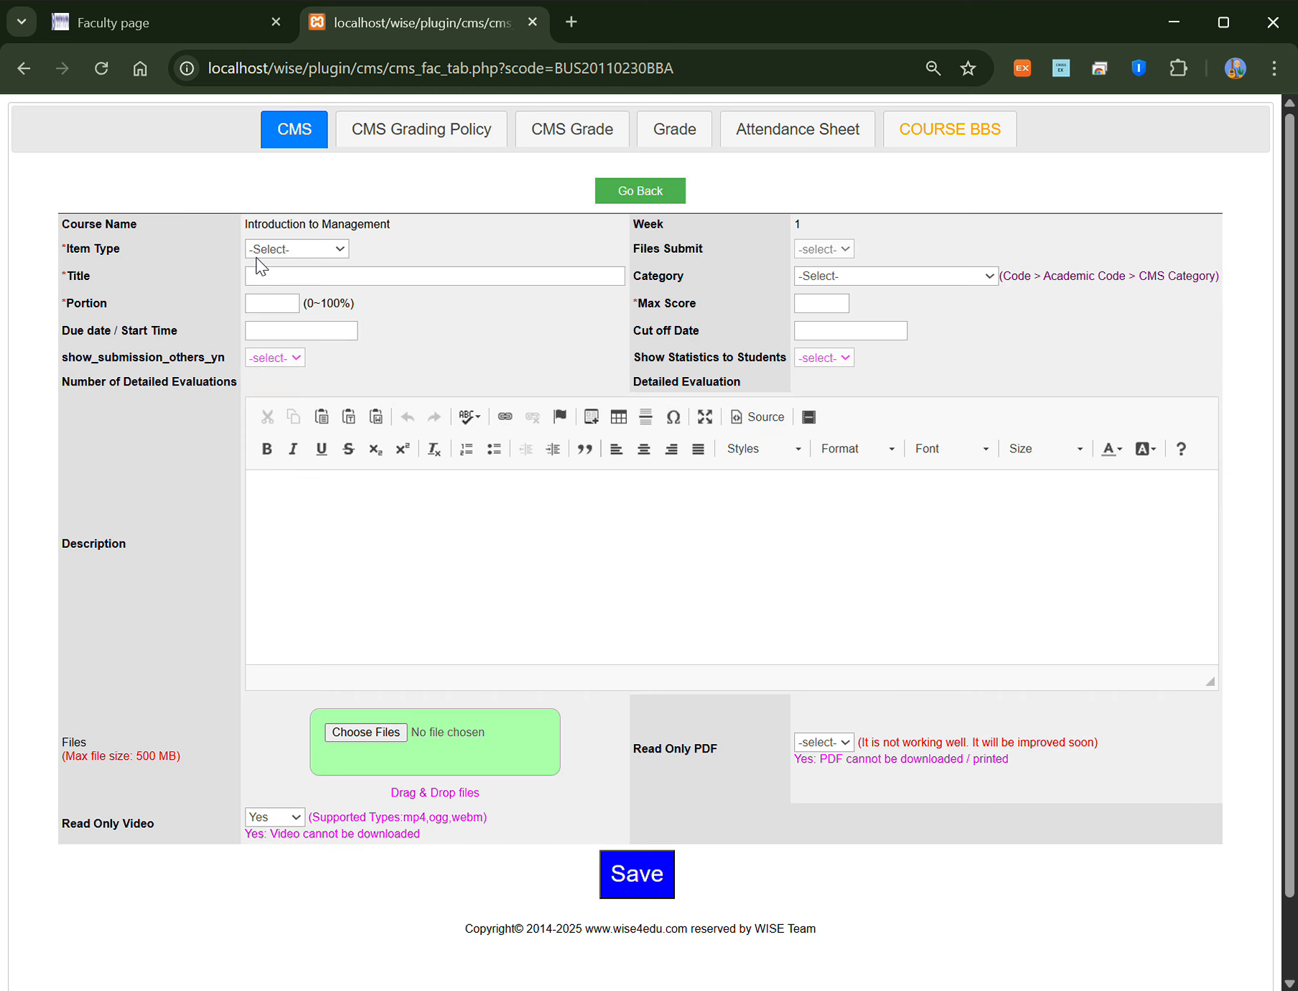
pyautogui.click(291, 369)
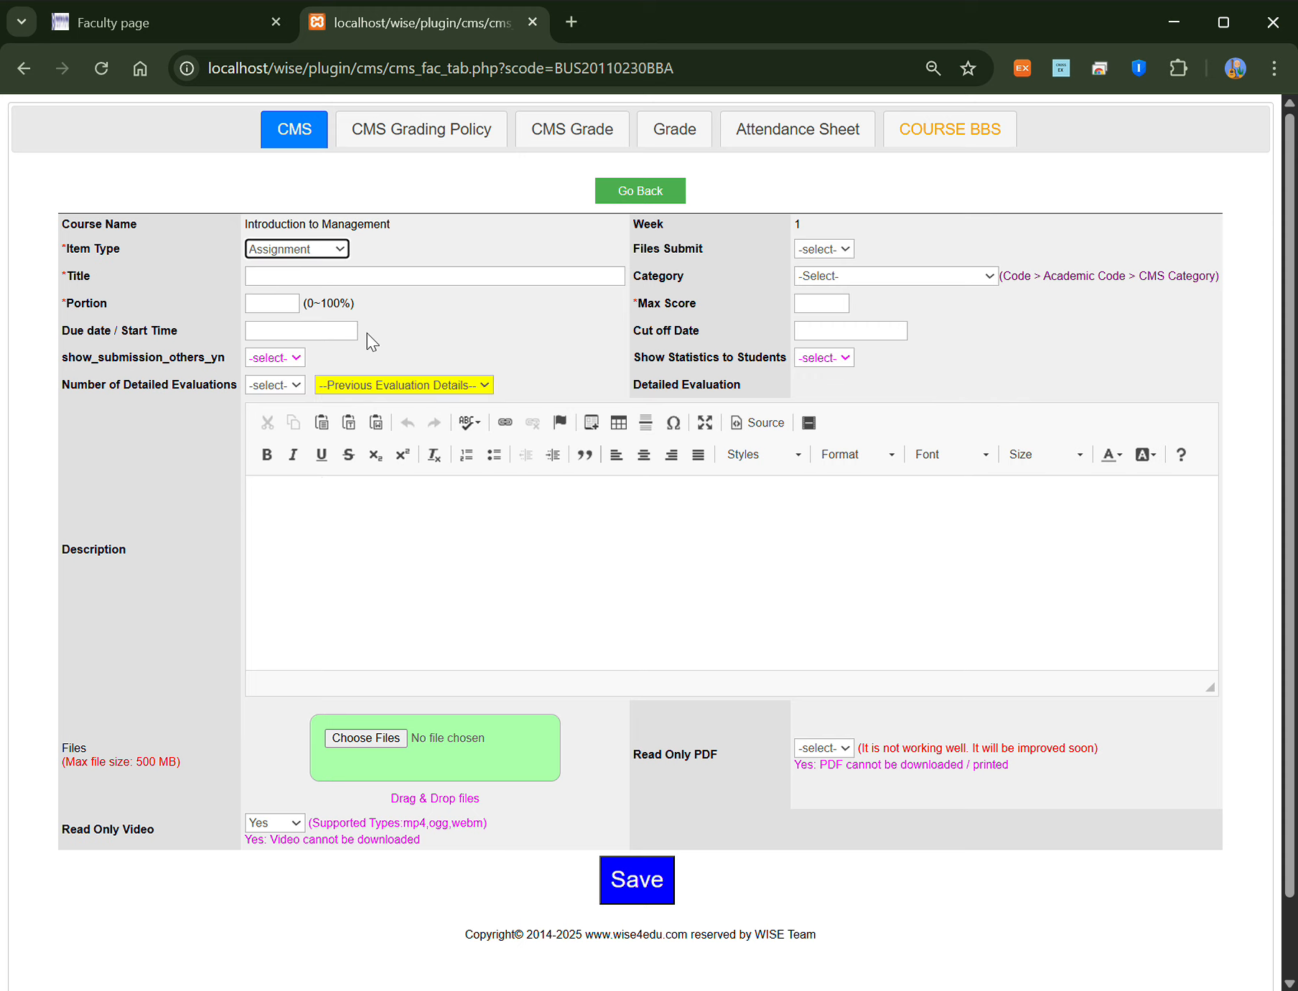
pyautogui.click(308, 286)
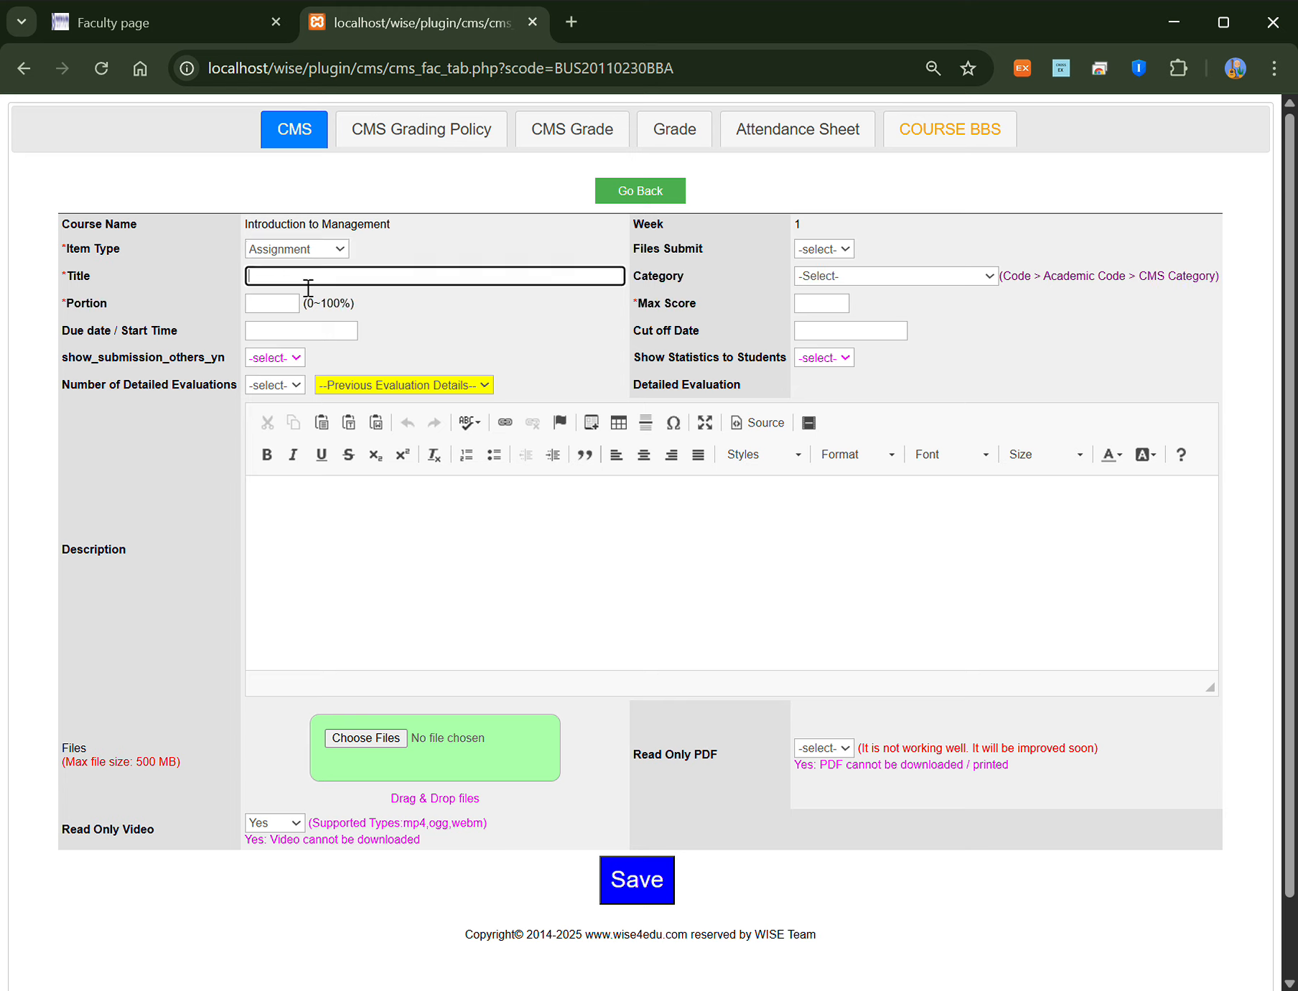
pyautogui.write('HW1')
pyautogui.click(902, 280)
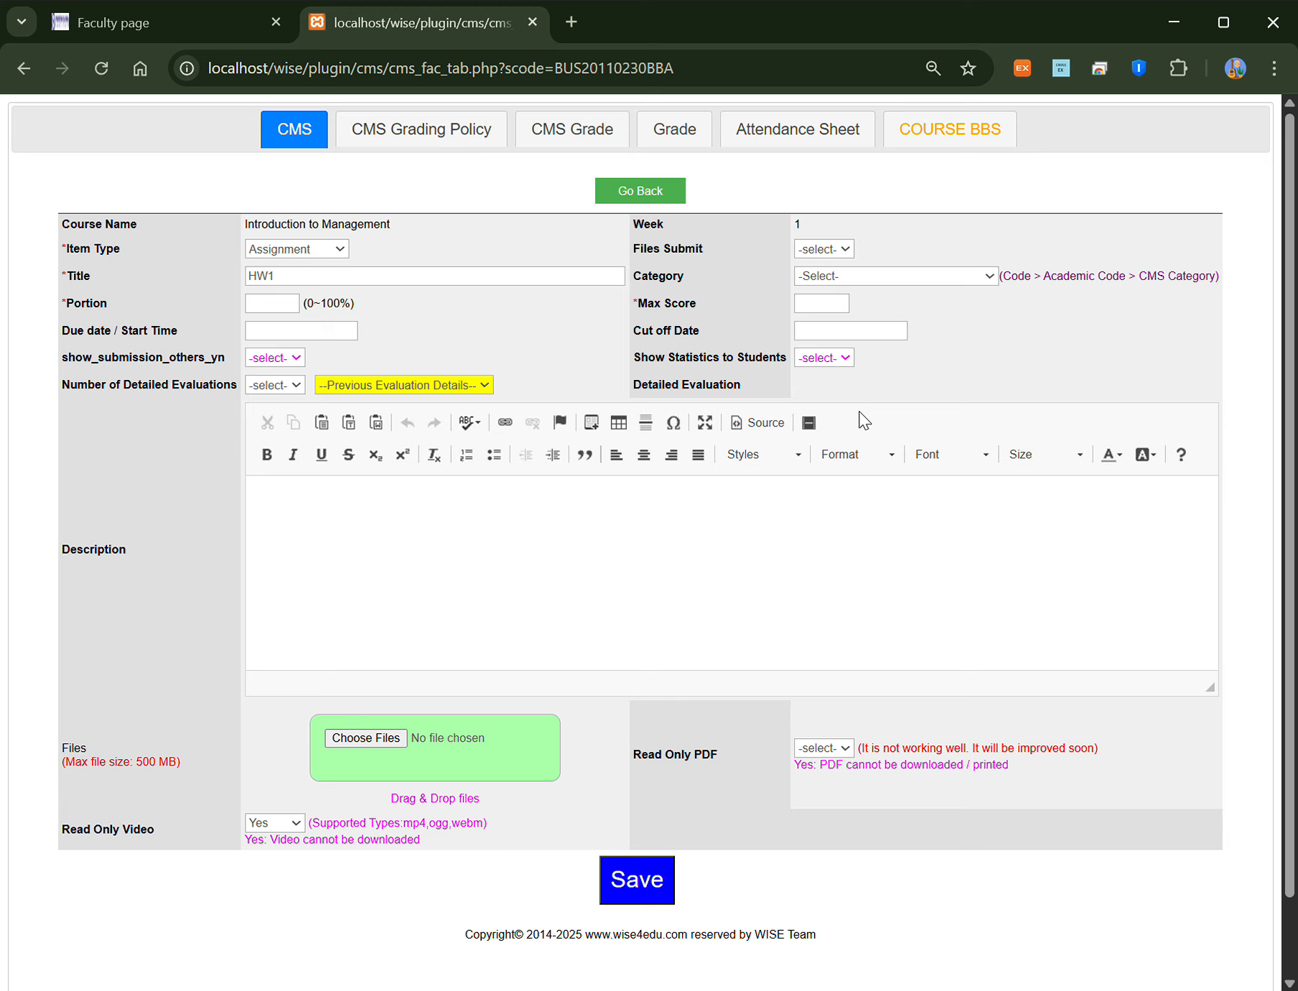
pyautogui.click(844, 334)
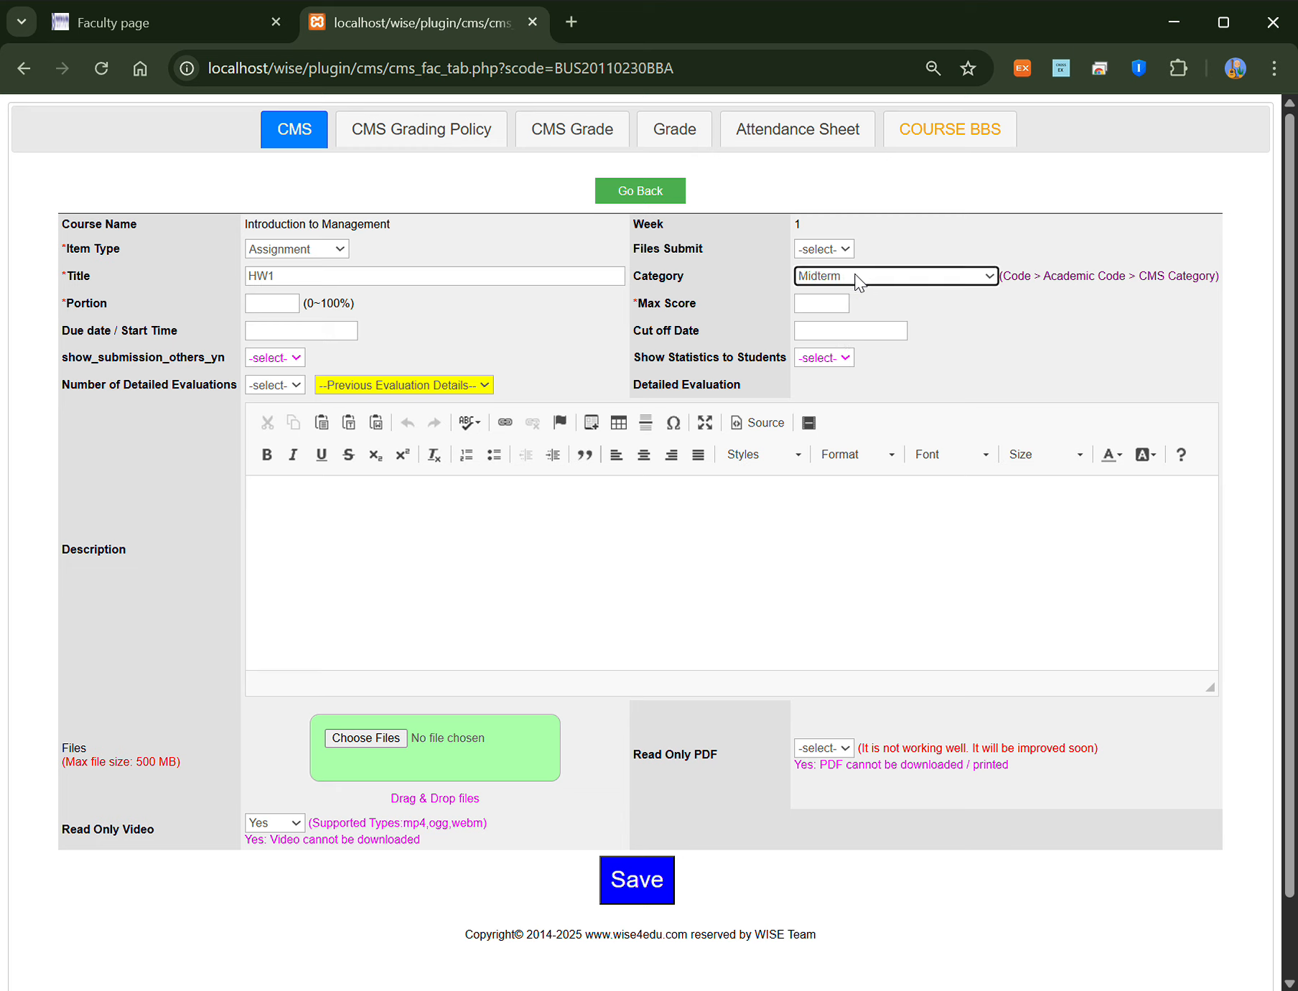
pyautogui.click(858, 281)
pyautogui.click(841, 302)
# Step: Give HW1 a portion of 10 and a maximum score of 10
pyautogui.click(288, 307)
pyautogui.write('10')
pyautogui.click(831, 310)
pyautogui.write('10')
pyautogui.click(677, 365)
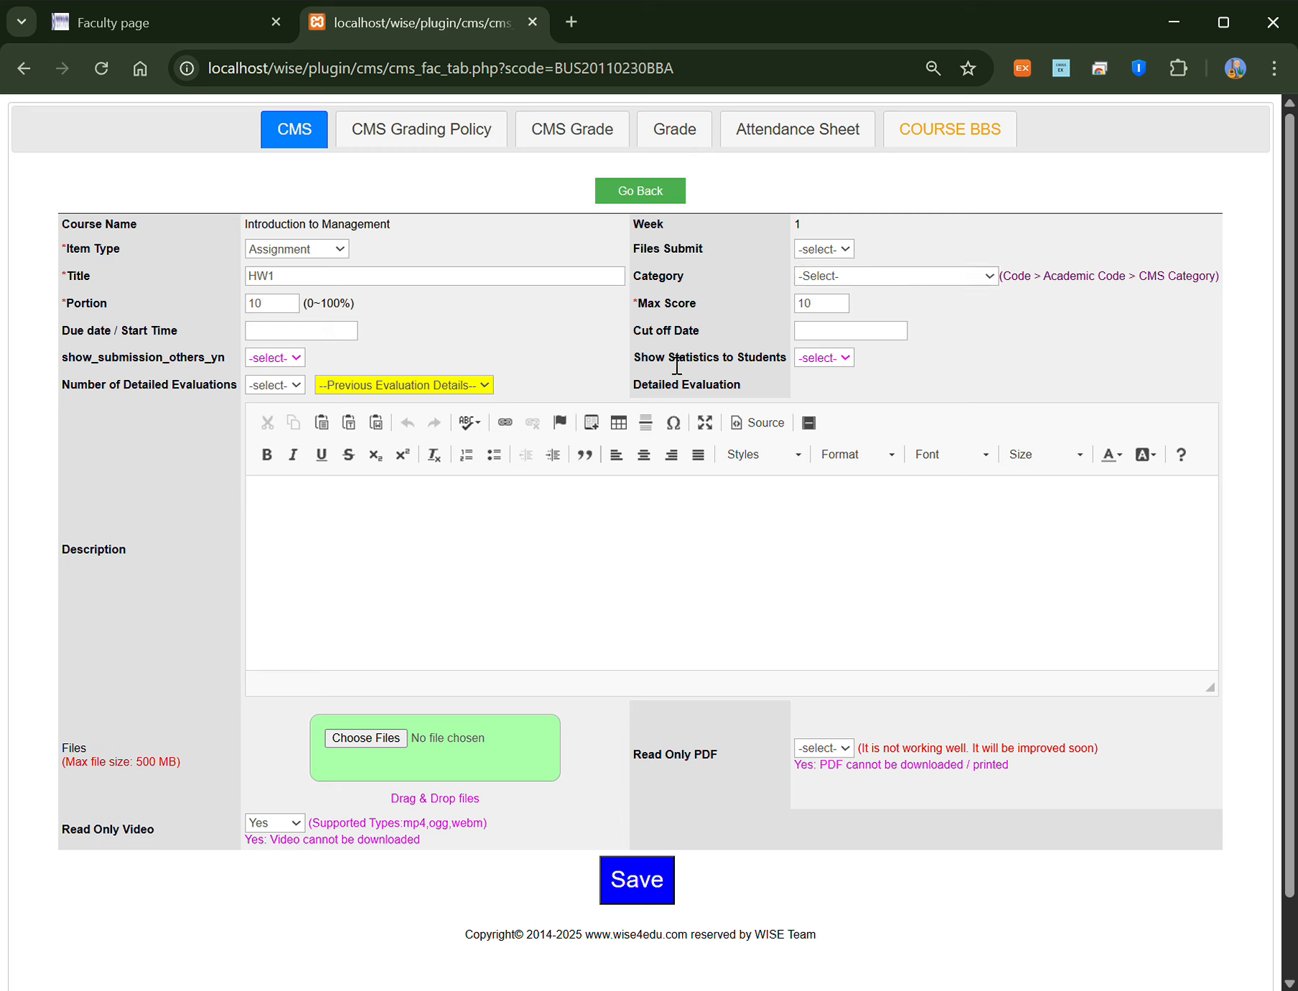
# Step: Set the due date to 2025/09/30 04:00 and the cut-off date to 2025/10/03 06:00
pyautogui.click(312, 332)
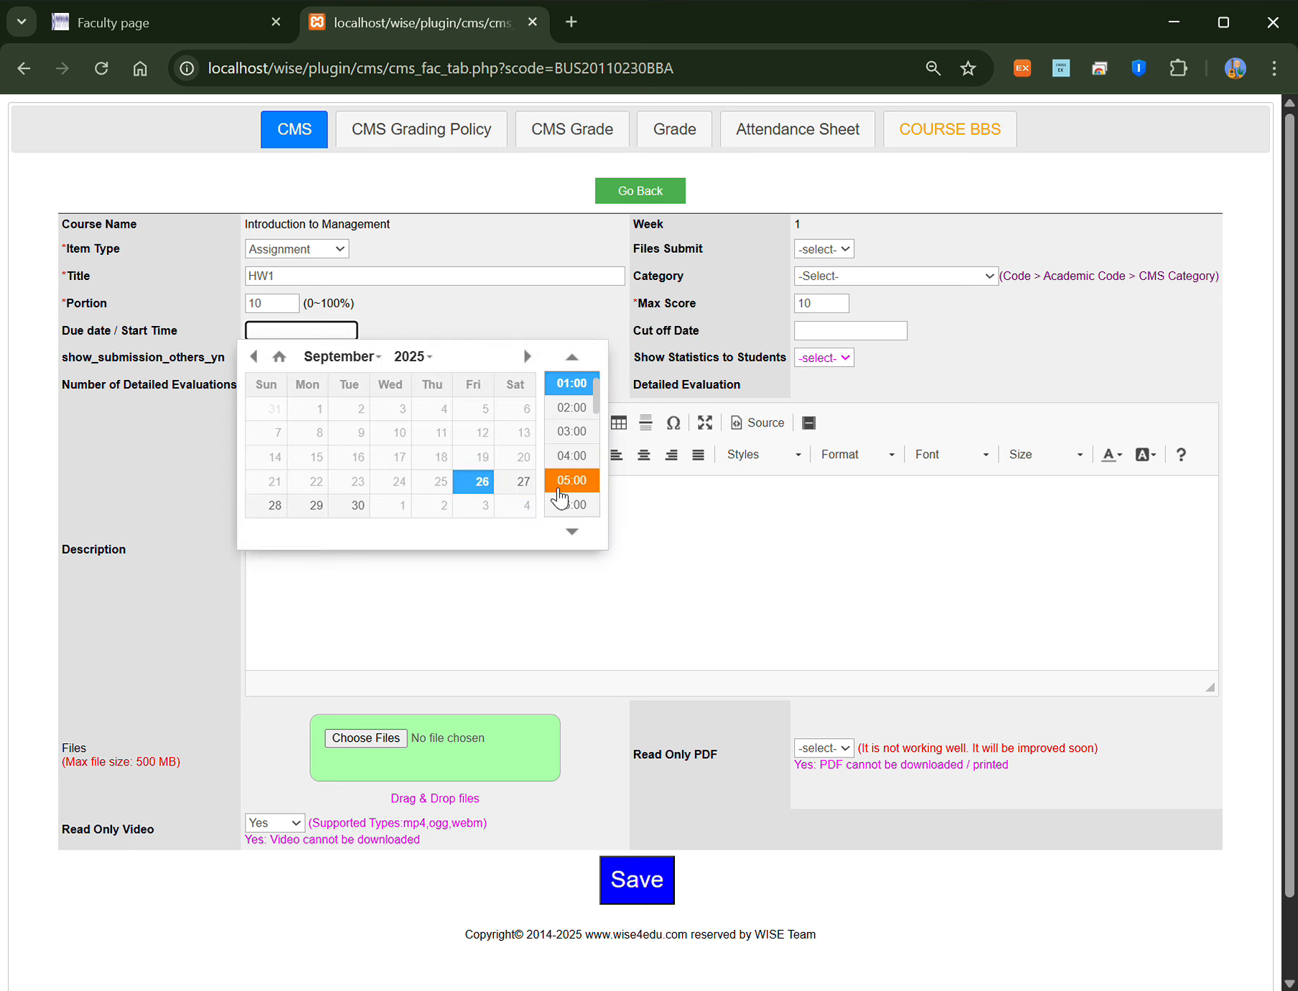
pyautogui.click(359, 510)
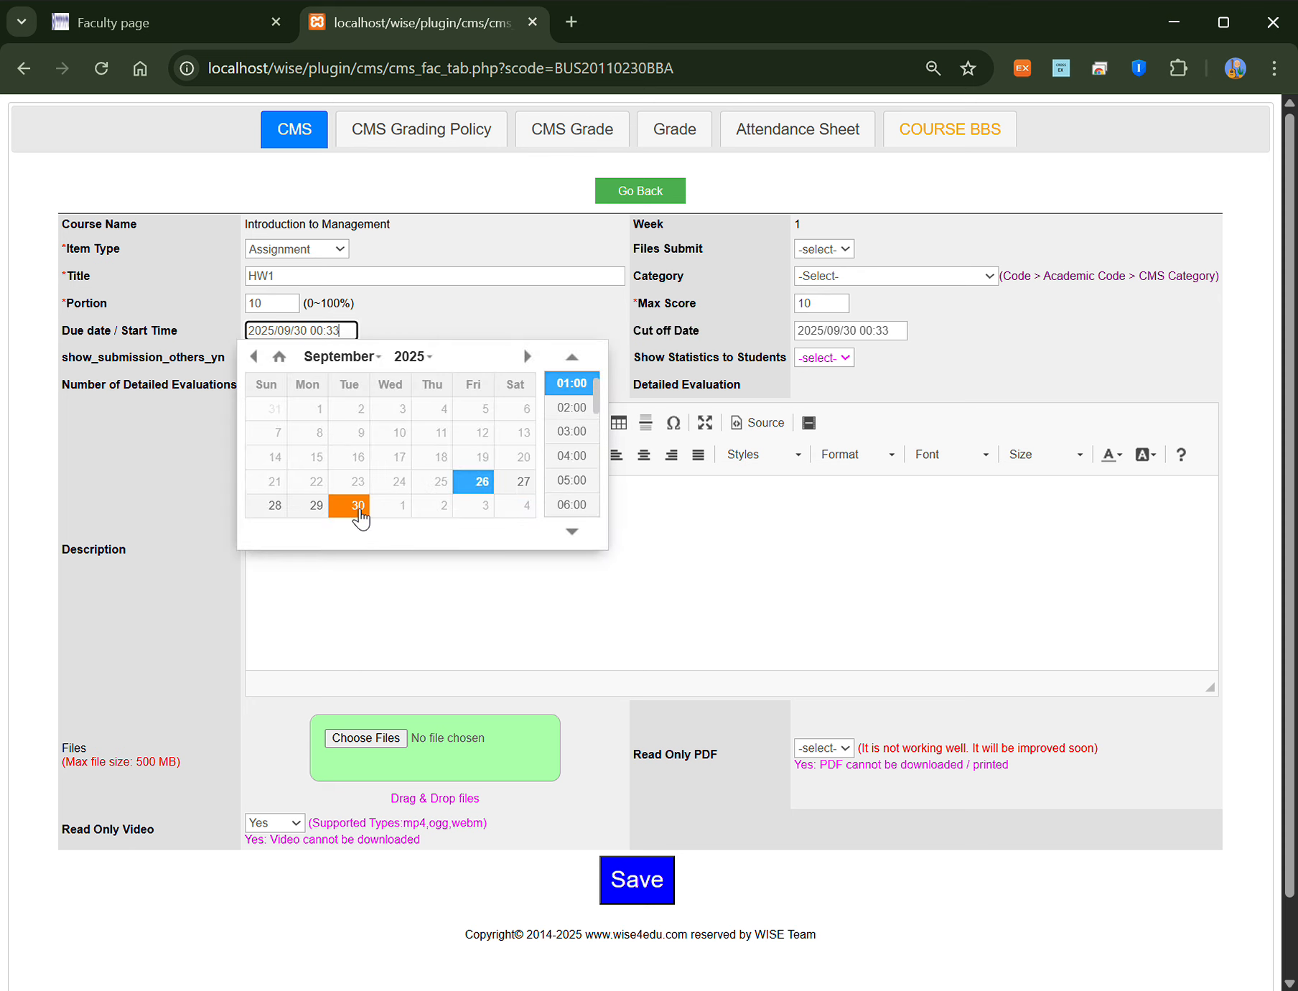
pyautogui.click(572, 455)
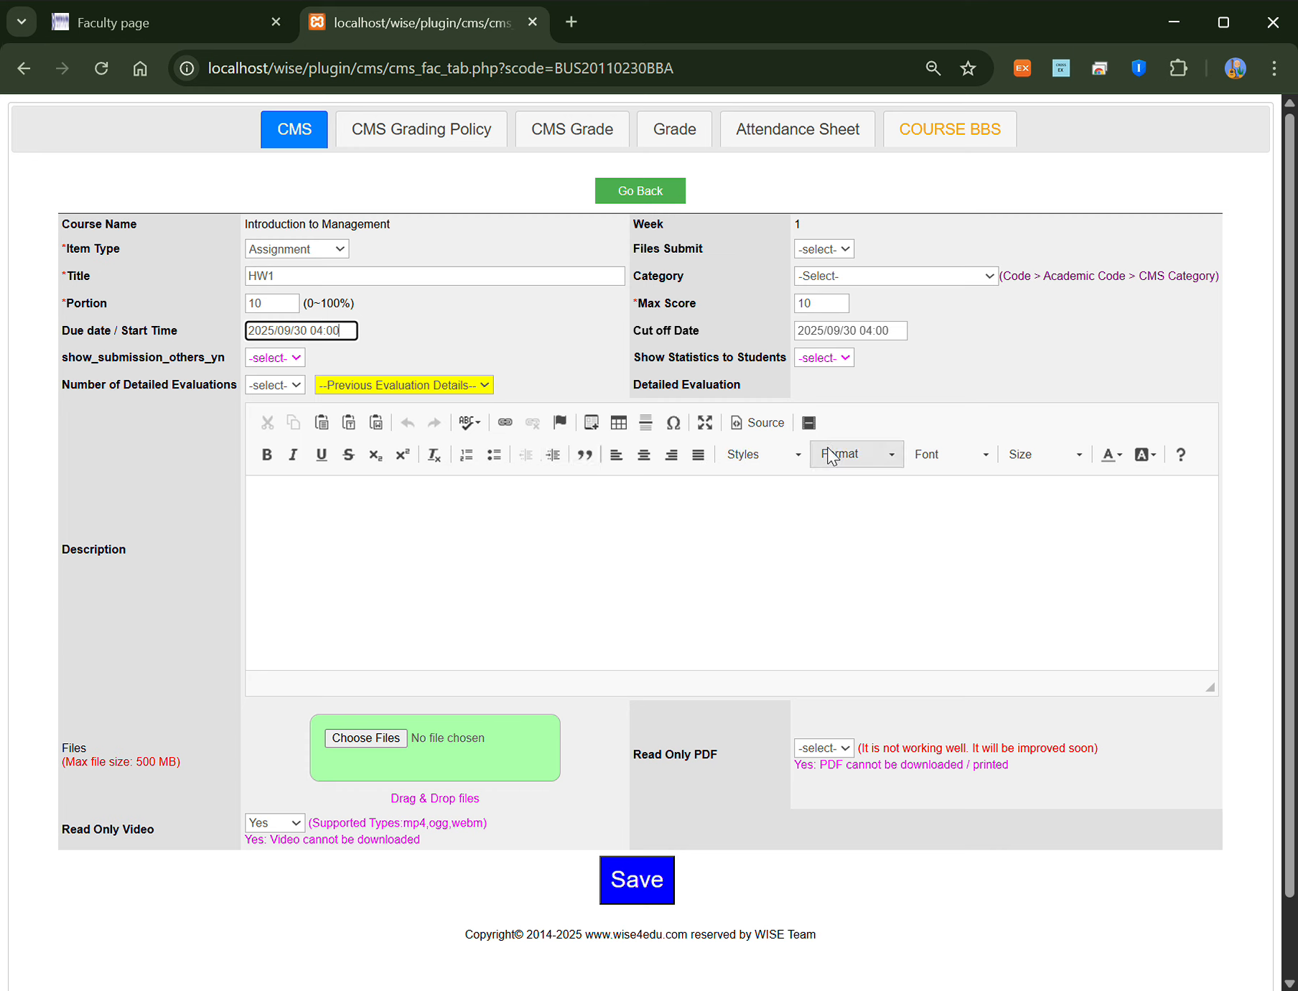
pyautogui.click(843, 332)
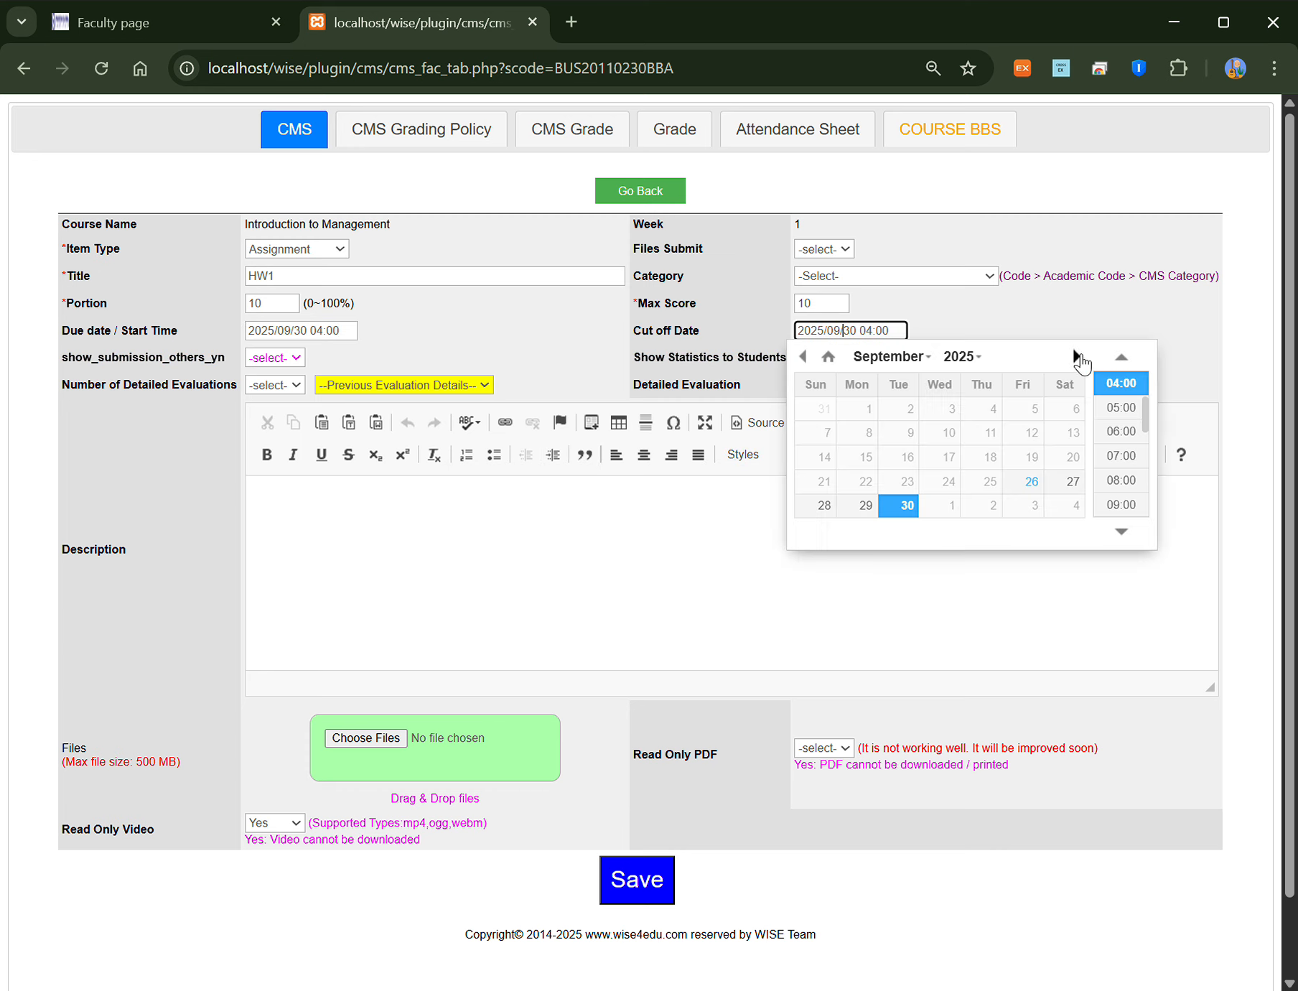
pyautogui.click(1032, 504)
pyautogui.click(1120, 452)
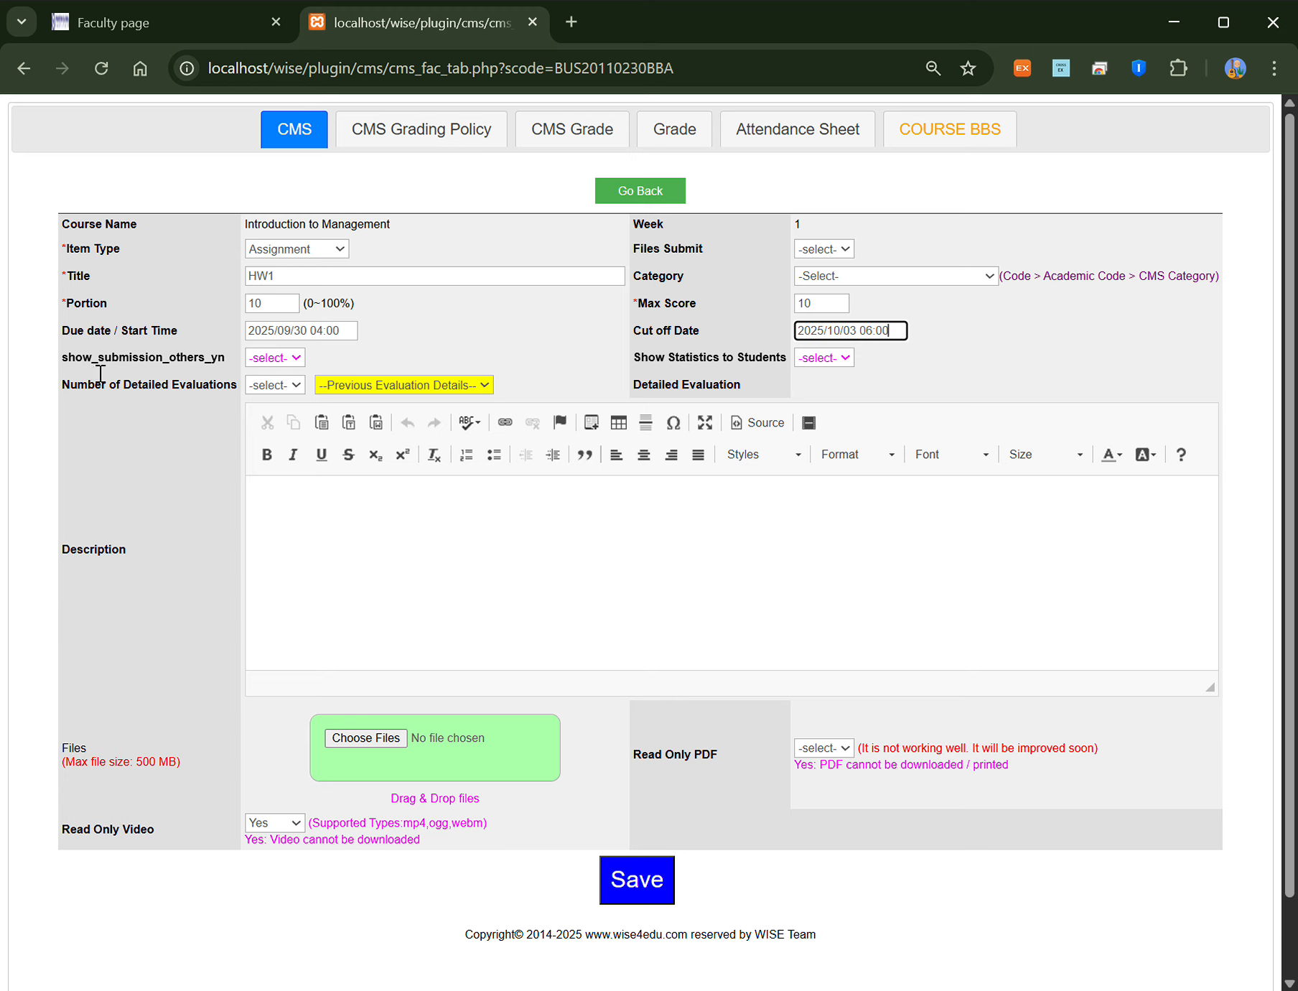
pyautogui.click(275, 362)
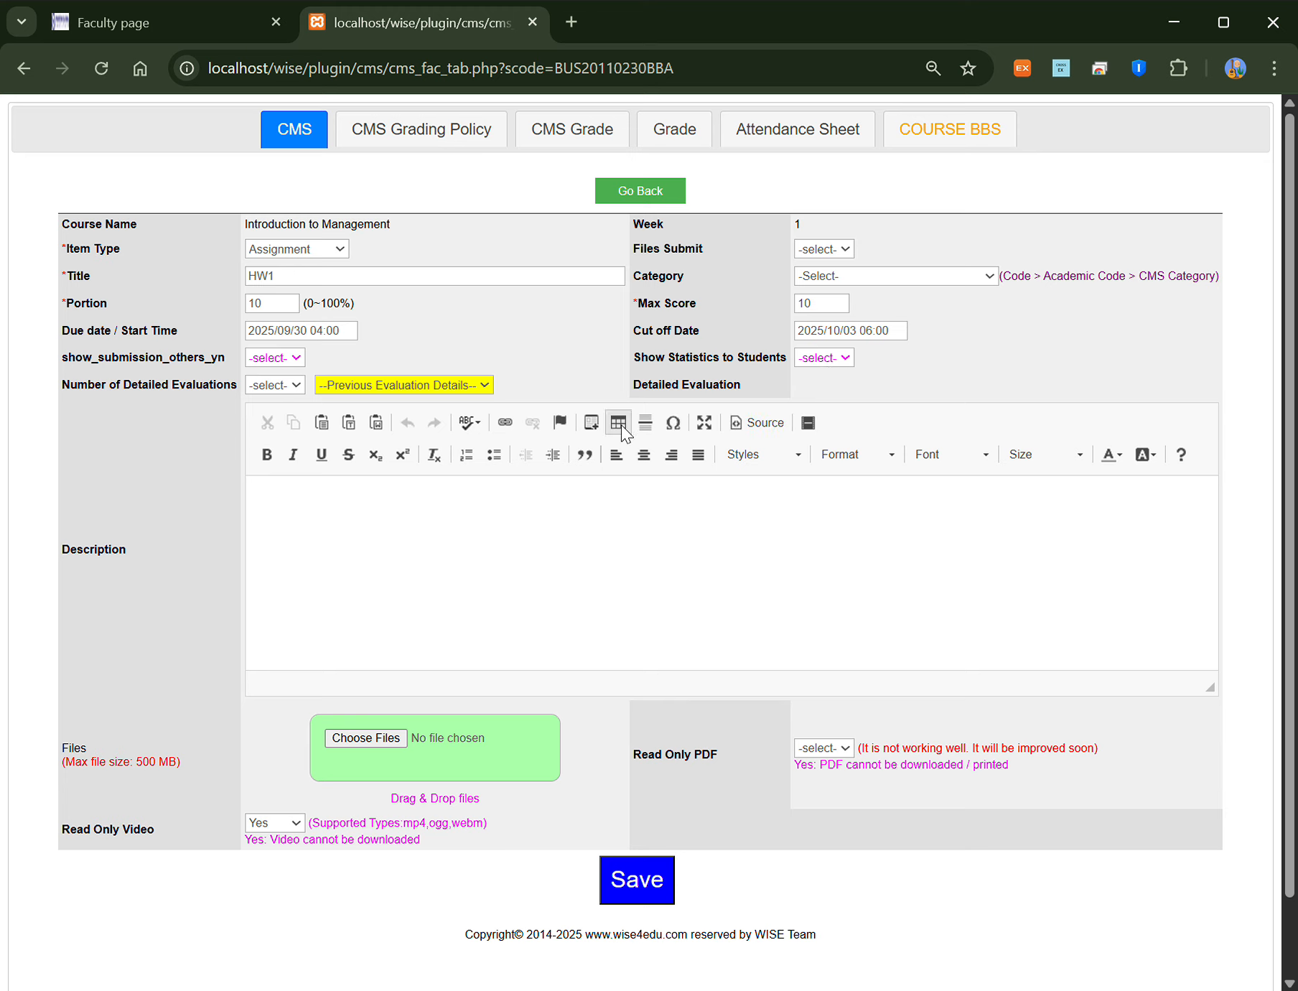
pyautogui.click(265, 395)
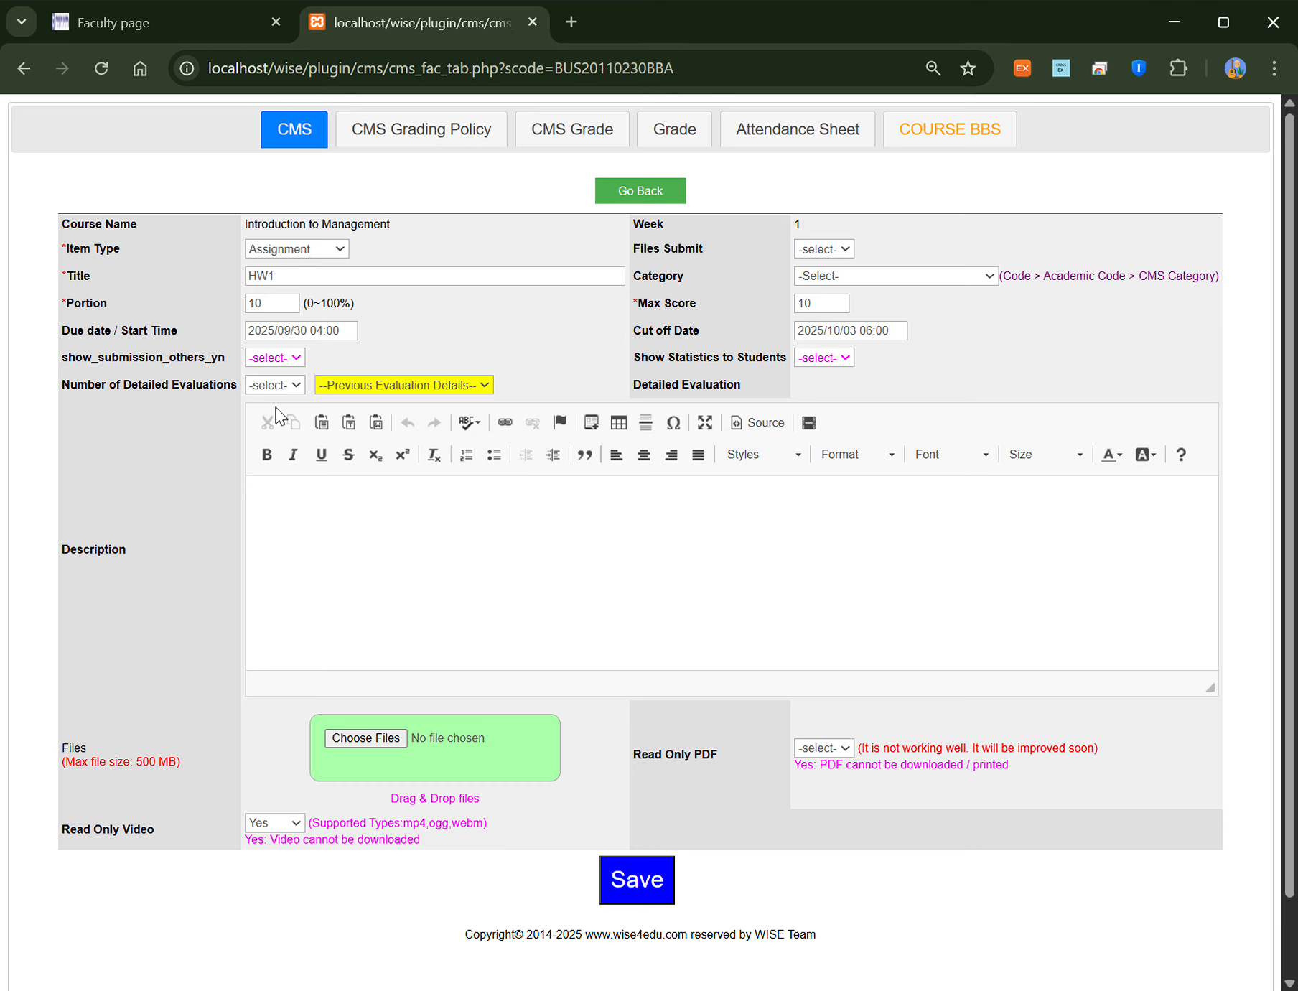
# Step: Add three detailed evaluation criteria: Creativity 30, reading 20, Attidue 30
pyautogui.click(276, 490)
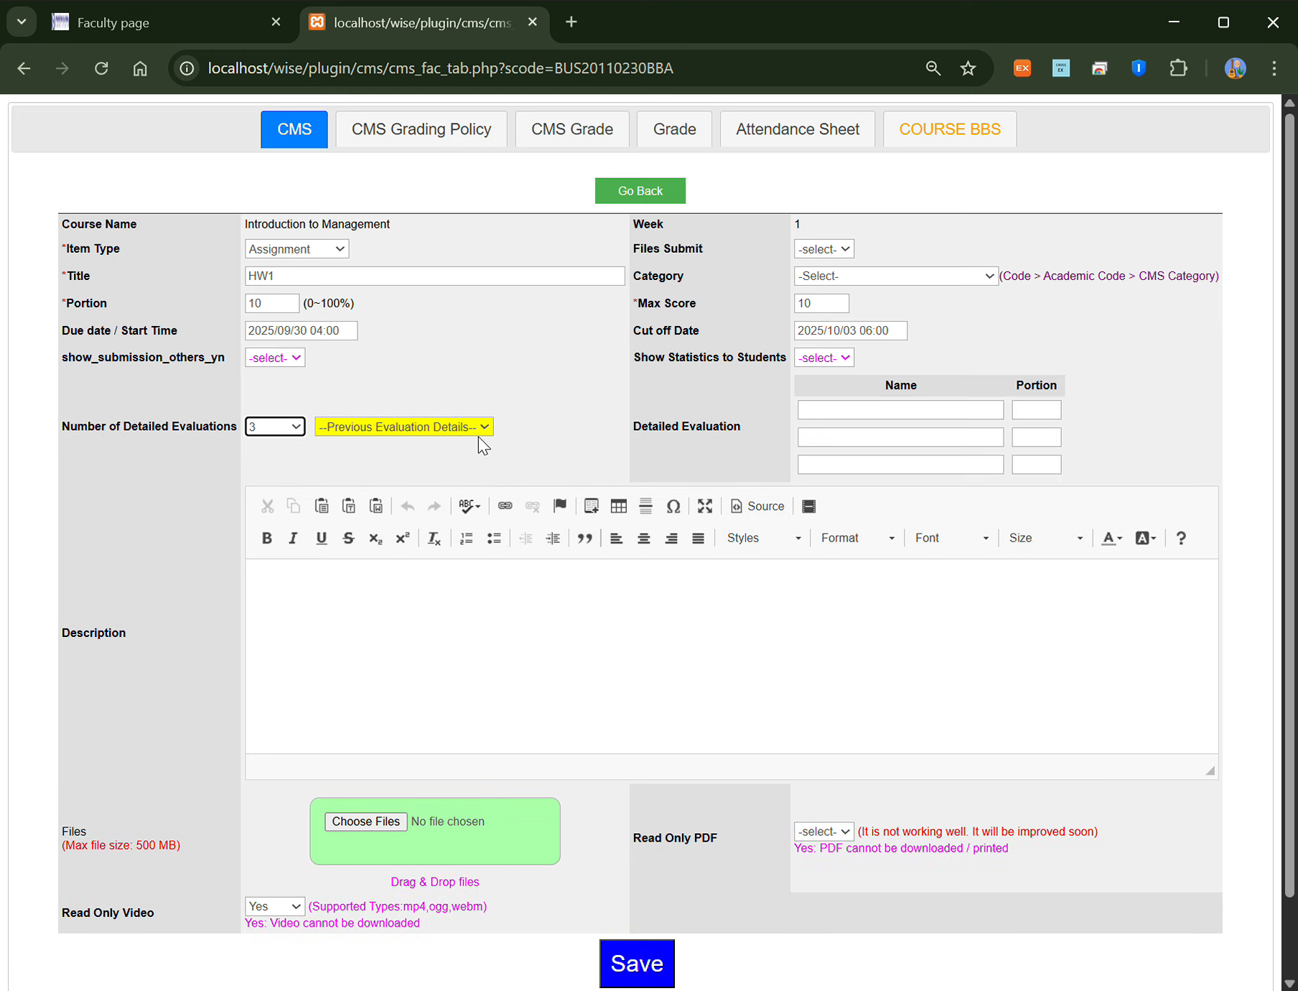
pyautogui.click(872, 411)
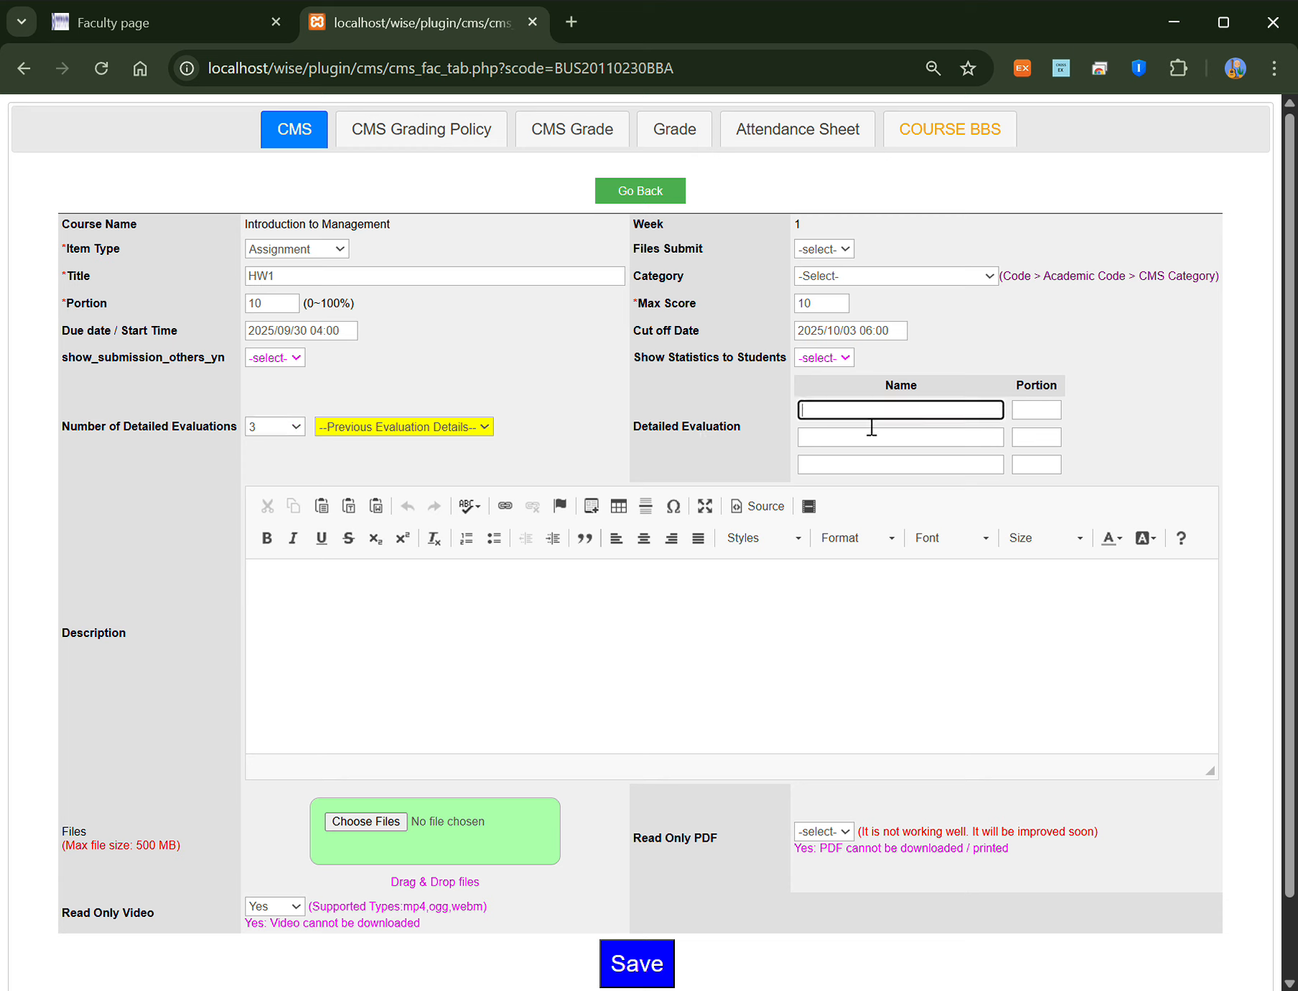
pyautogui.write('Creativity')
pyautogui.click(1059, 418)
pyautogui.write('30')
pyautogui.press('Tab')
pyautogui.write('reading')
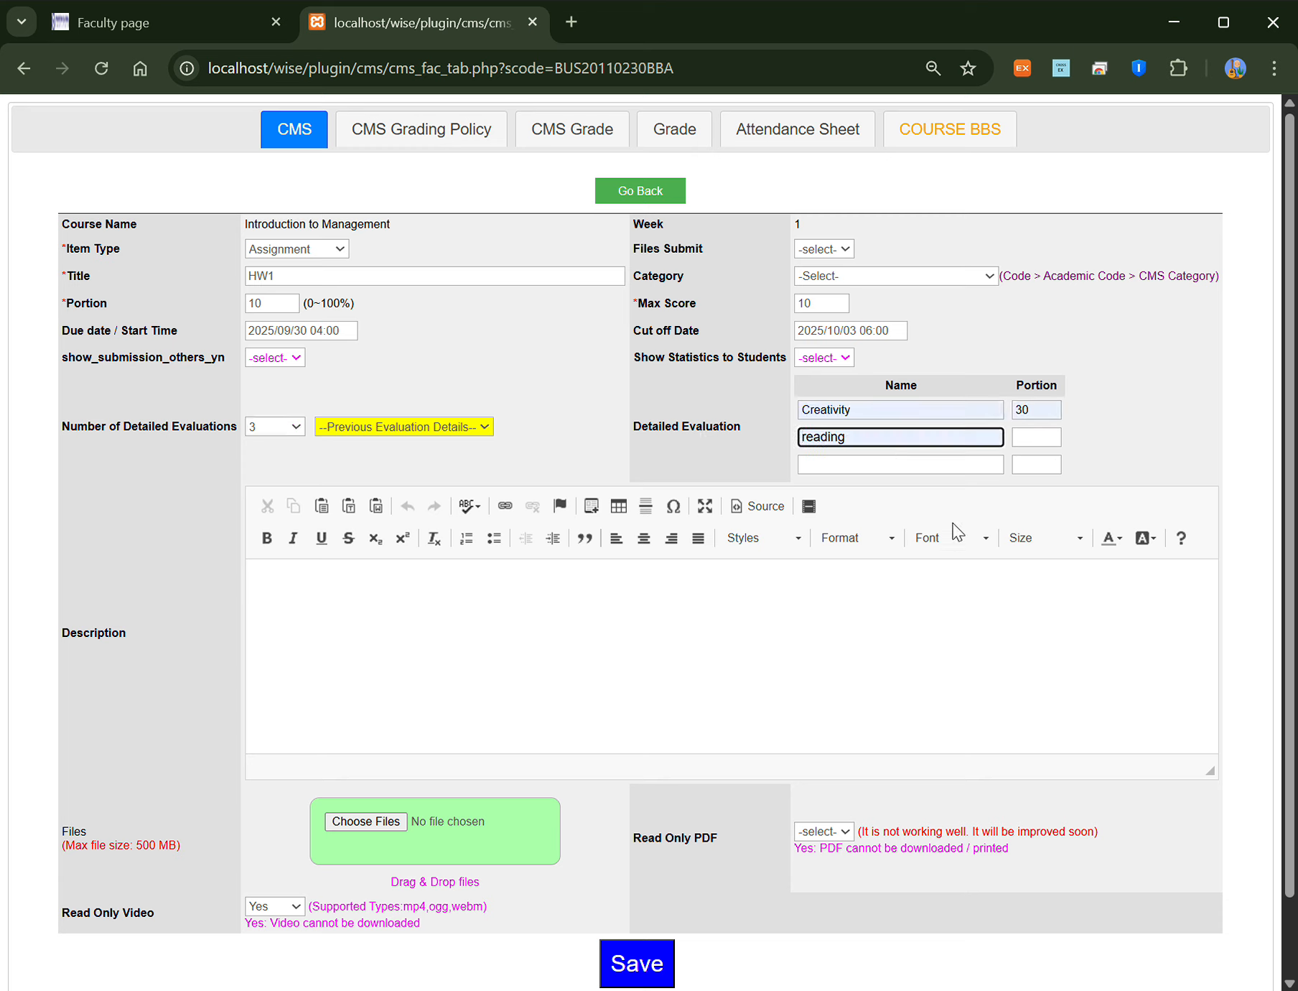
pyautogui.click(1037, 436)
pyautogui.write('20')
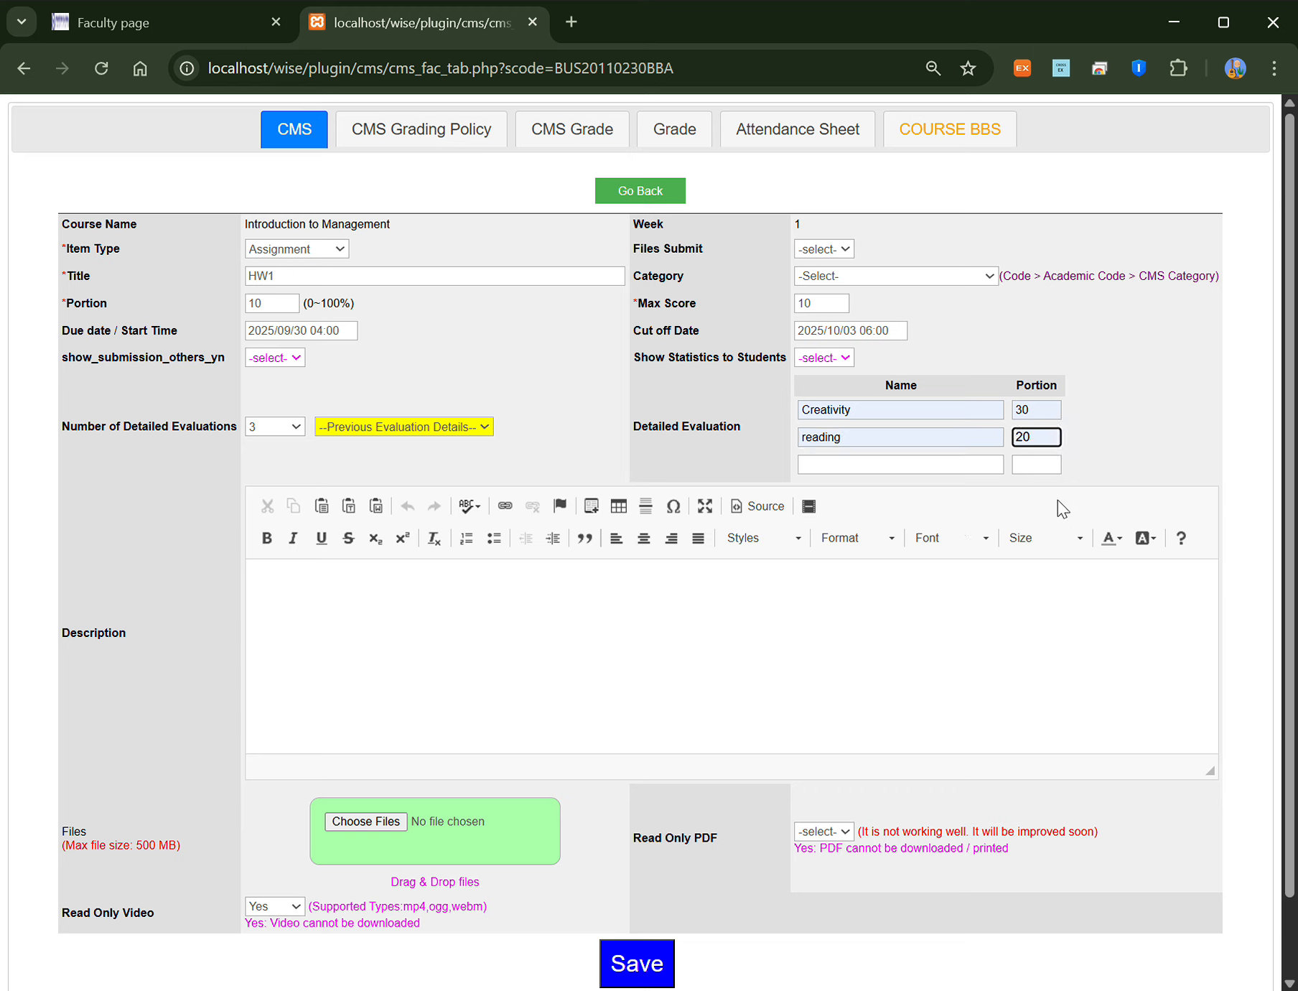
pyautogui.press('Tab')
pyautogui.write('Attidue')
pyautogui.press('Tab')
pyautogui.write('30')
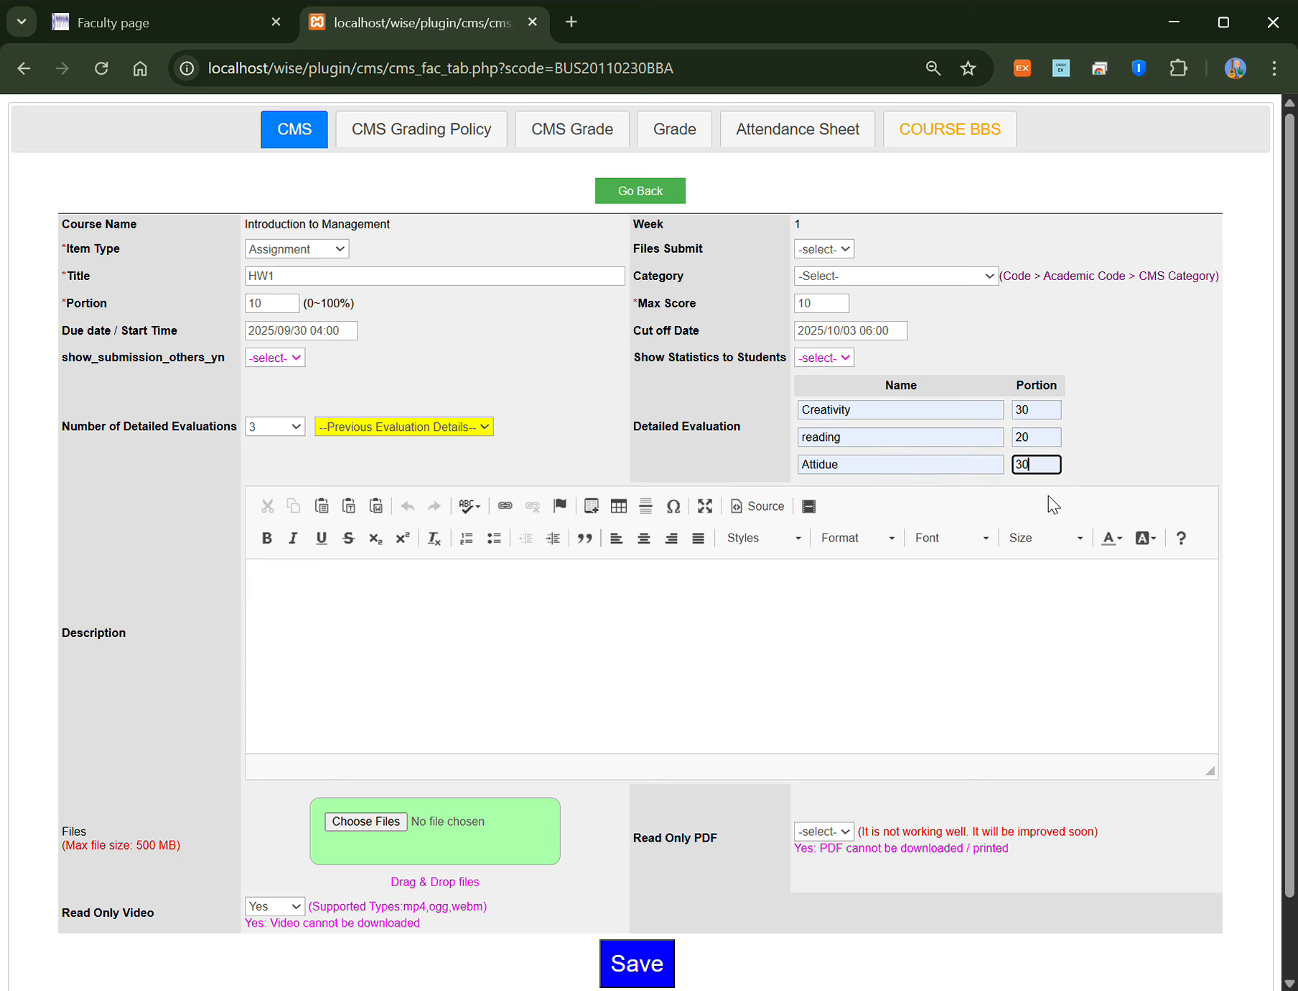
pyautogui.click(730, 406)
# Step: Enter the description 'dfdsf', attach Sample Stories.pdf, and try saving HW1
pyautogui.click(510, 708)
pyautogui.write('dfdsf')
pyautogui.scroll(-1, 353, 683)
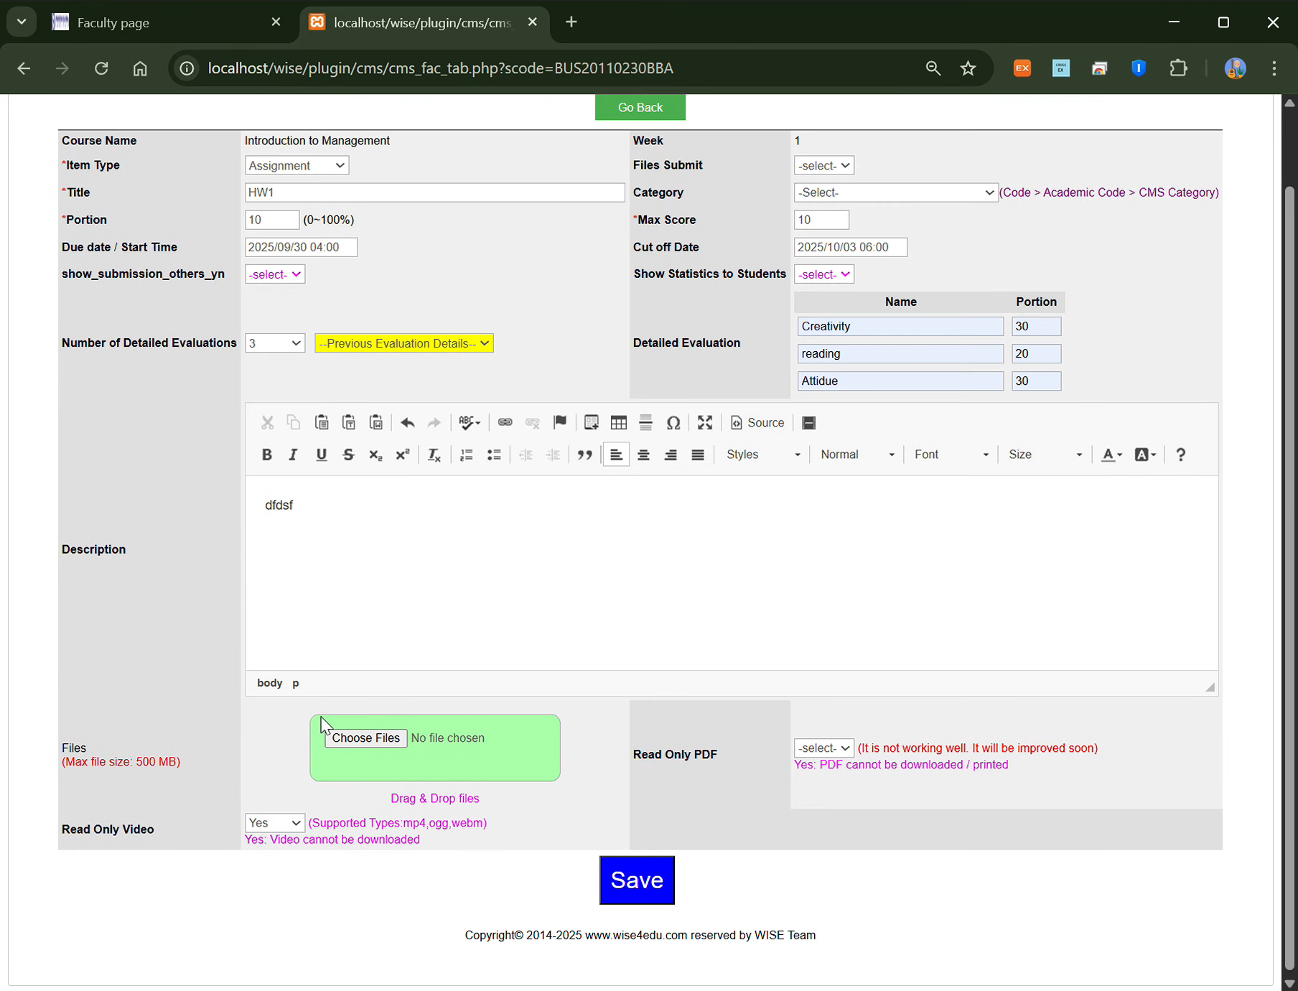
pyautogui.click(386, 740)
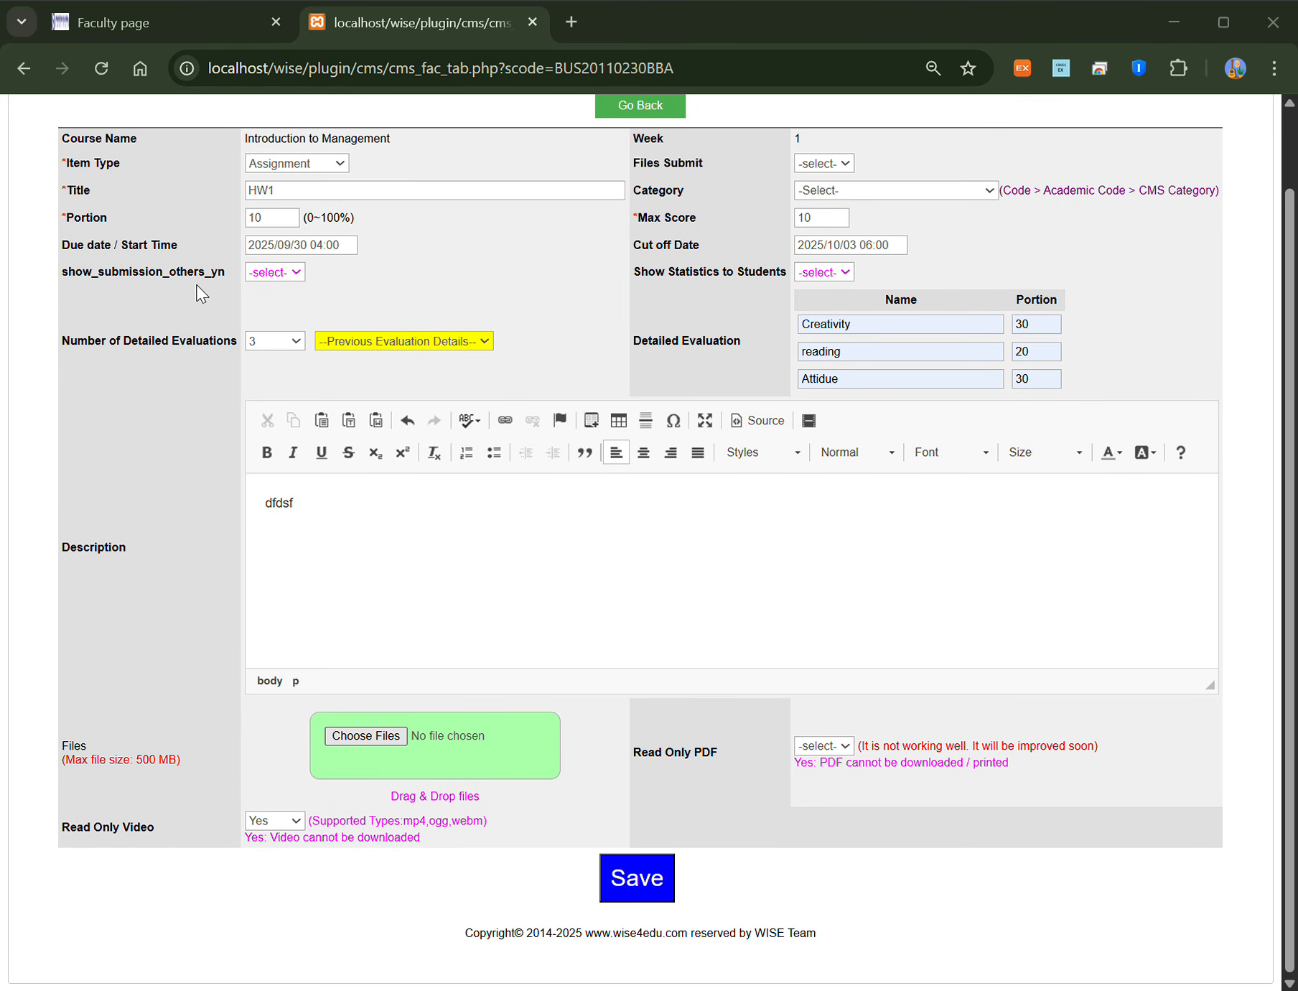
pyautogui.doubleClick(273, 324)
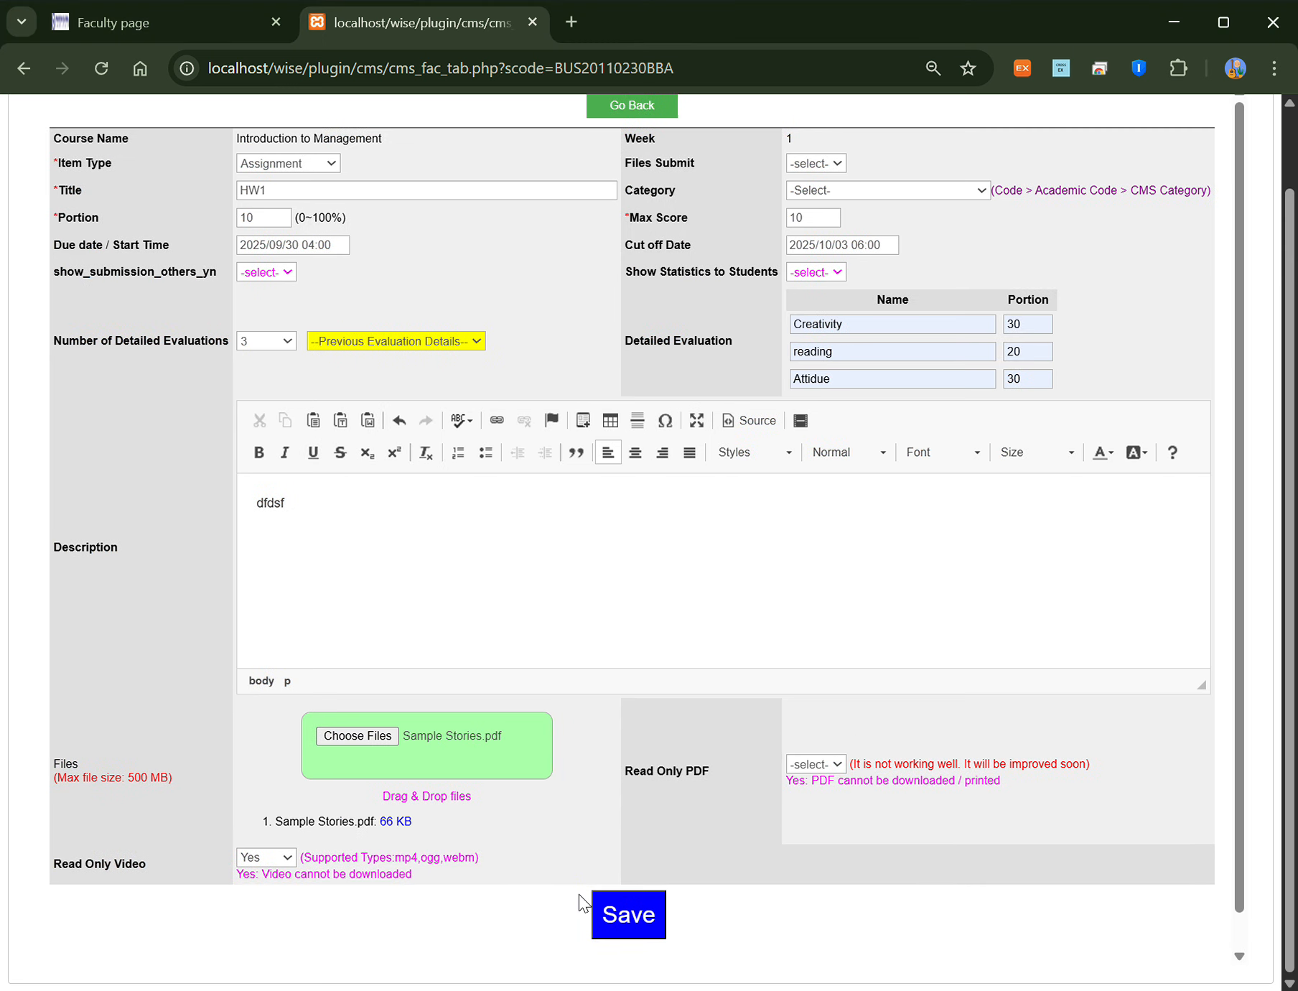
pyautogui.click(619, 916)
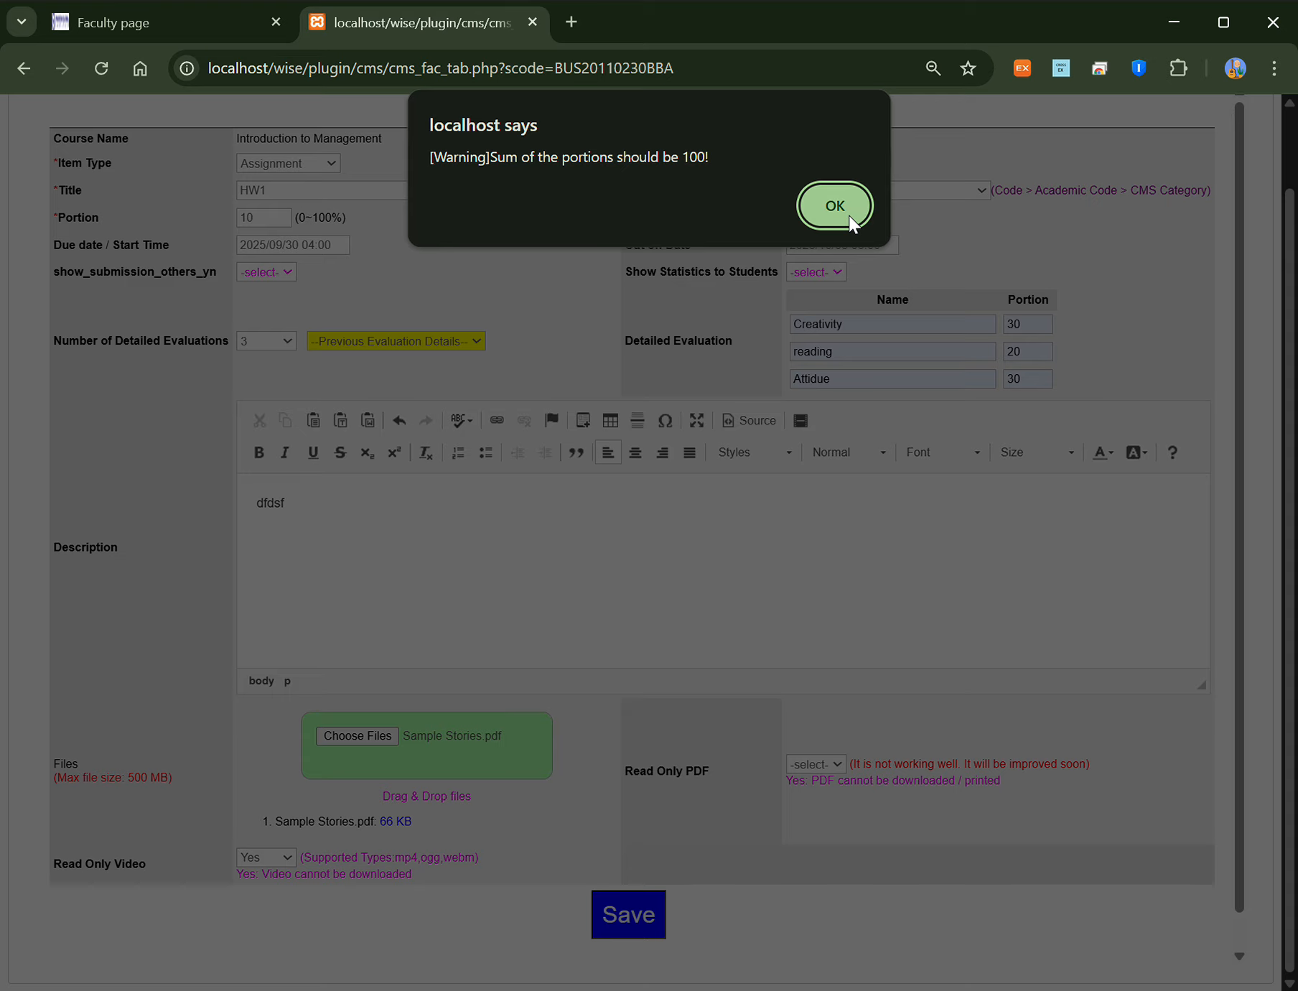
# Step: Change the third criterion's portion to 50 and save the HW1 assignment
pyautogui.click(848, 214)
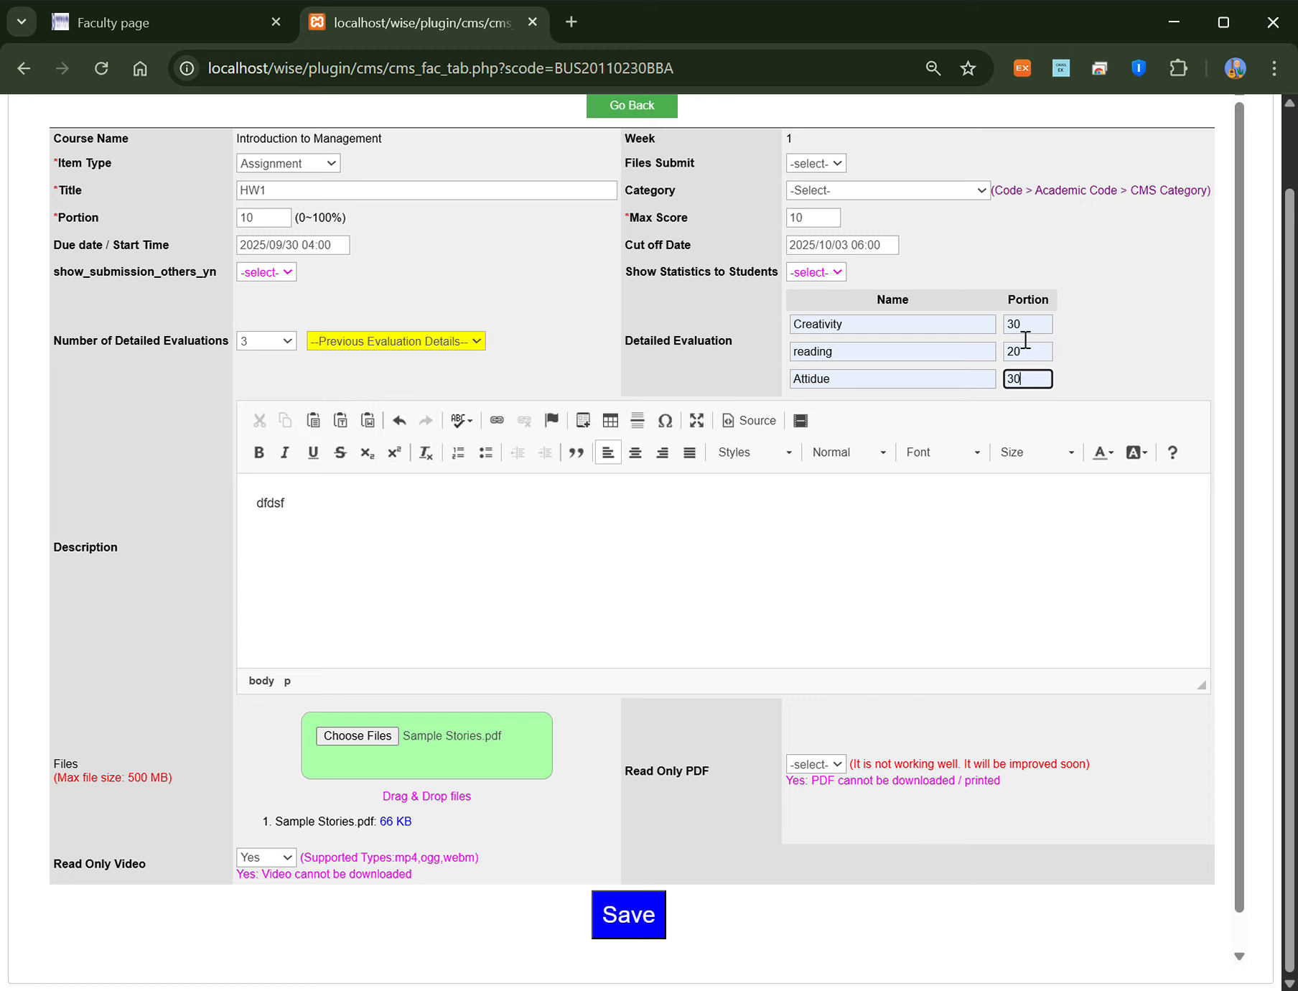
pyautogui.doubleClick(1020, 381)
pyautogui.write('50')
pyautogui.scroll(-1, 370, 582)
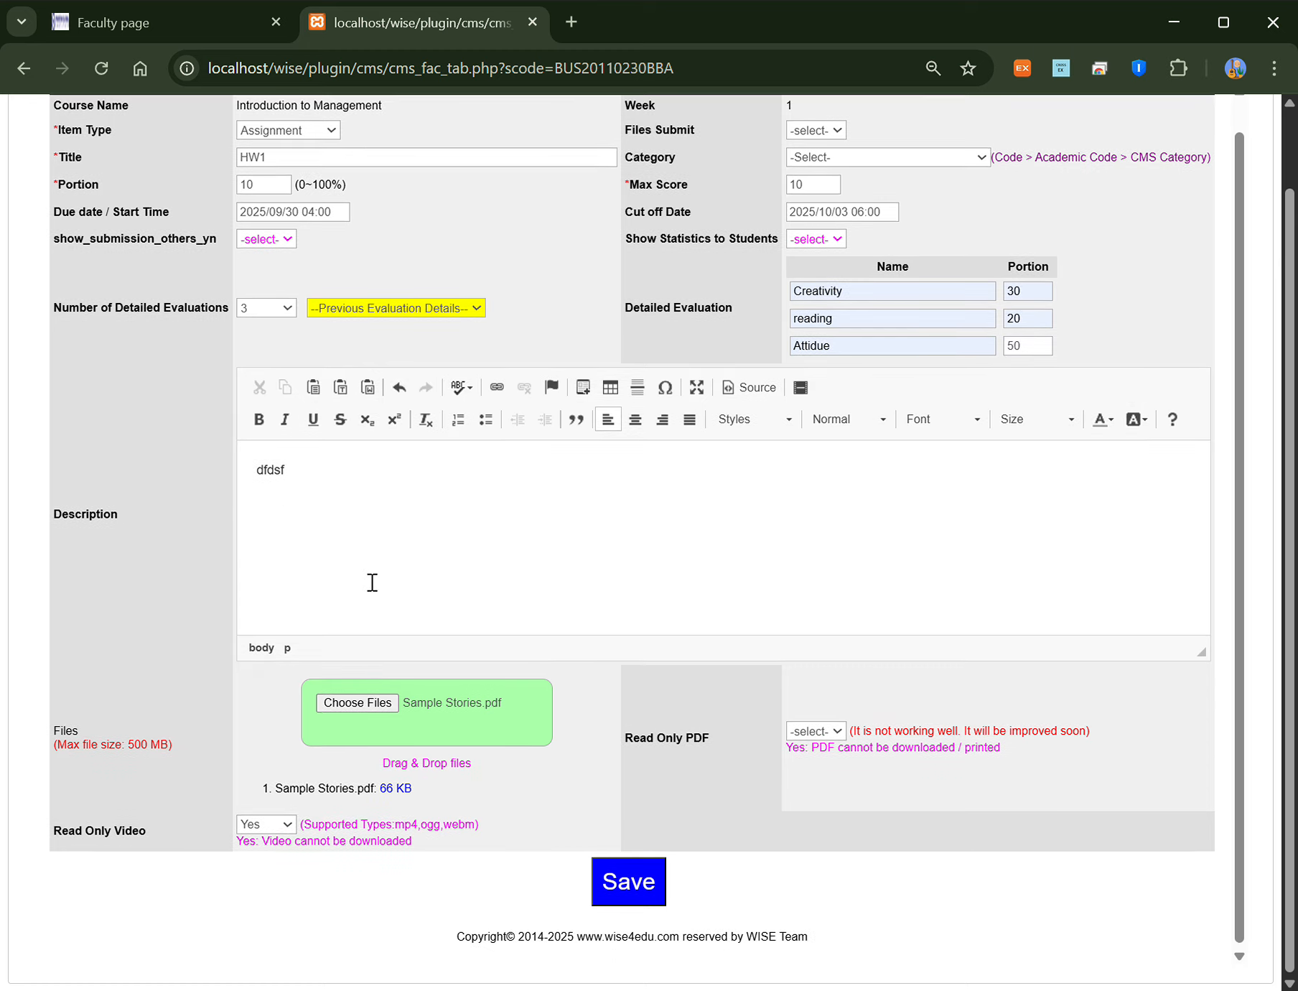
pyautogui.click(626, 879)
pyautogui.click(839, 215)
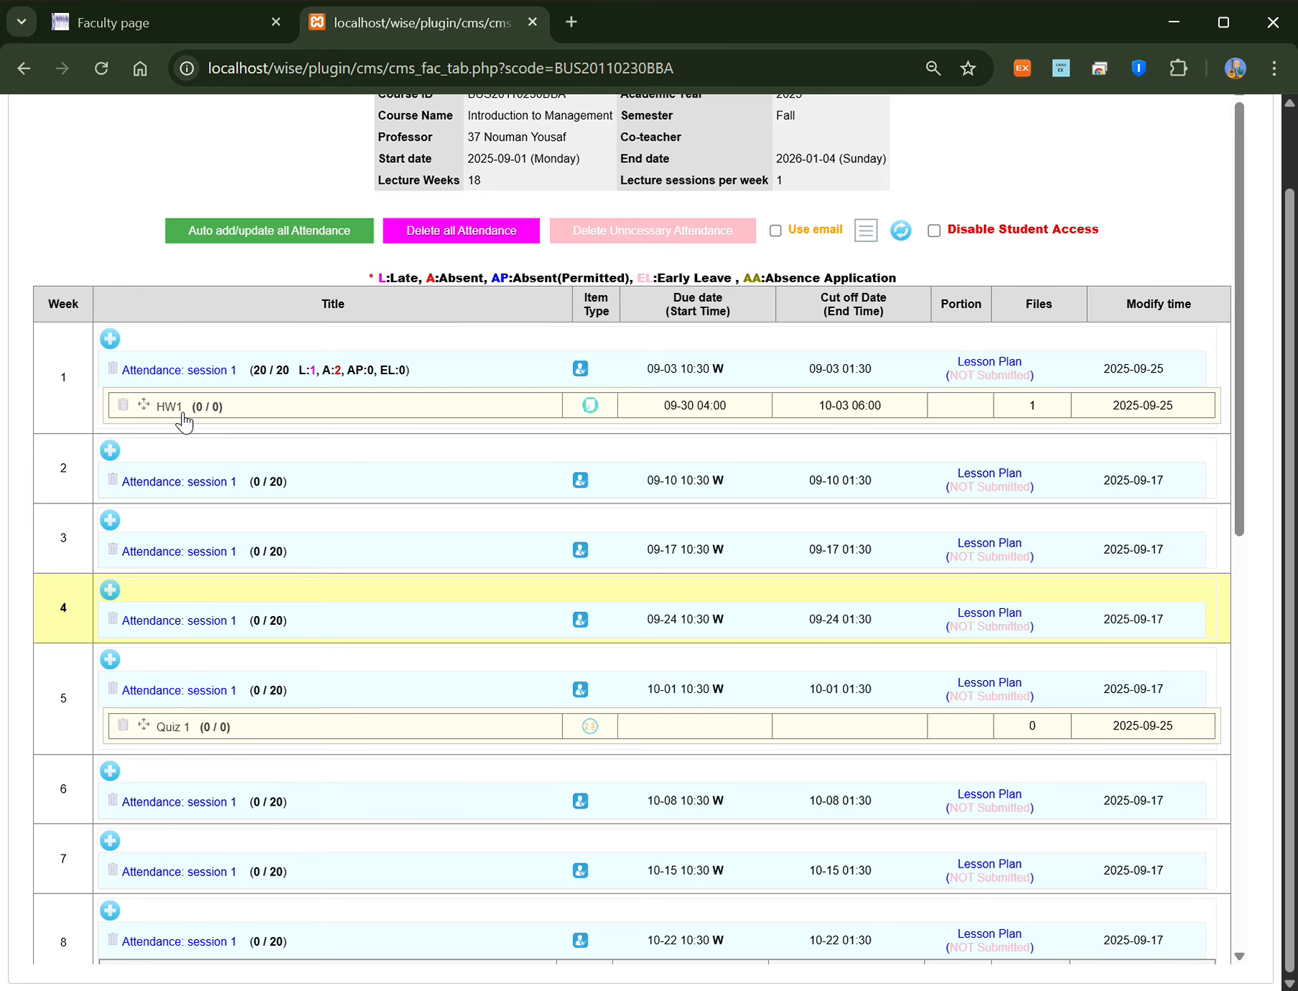
pyautogui.scroll(2, 215, 420)
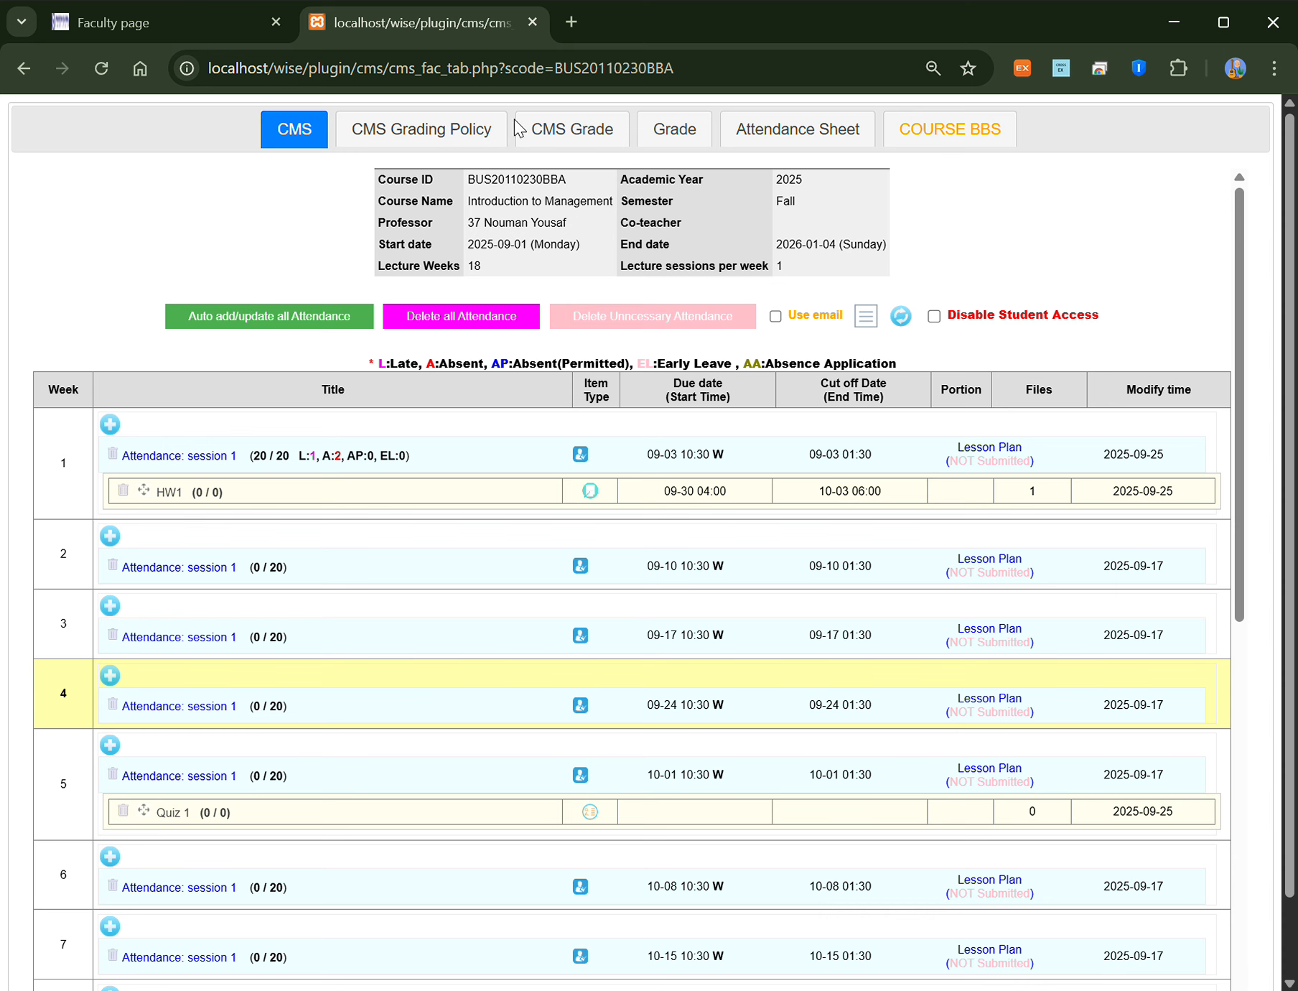
# Step: Review the grading policy and grade list, select the first student's ID, and open a new tab
pyautogui.click(441, 136)
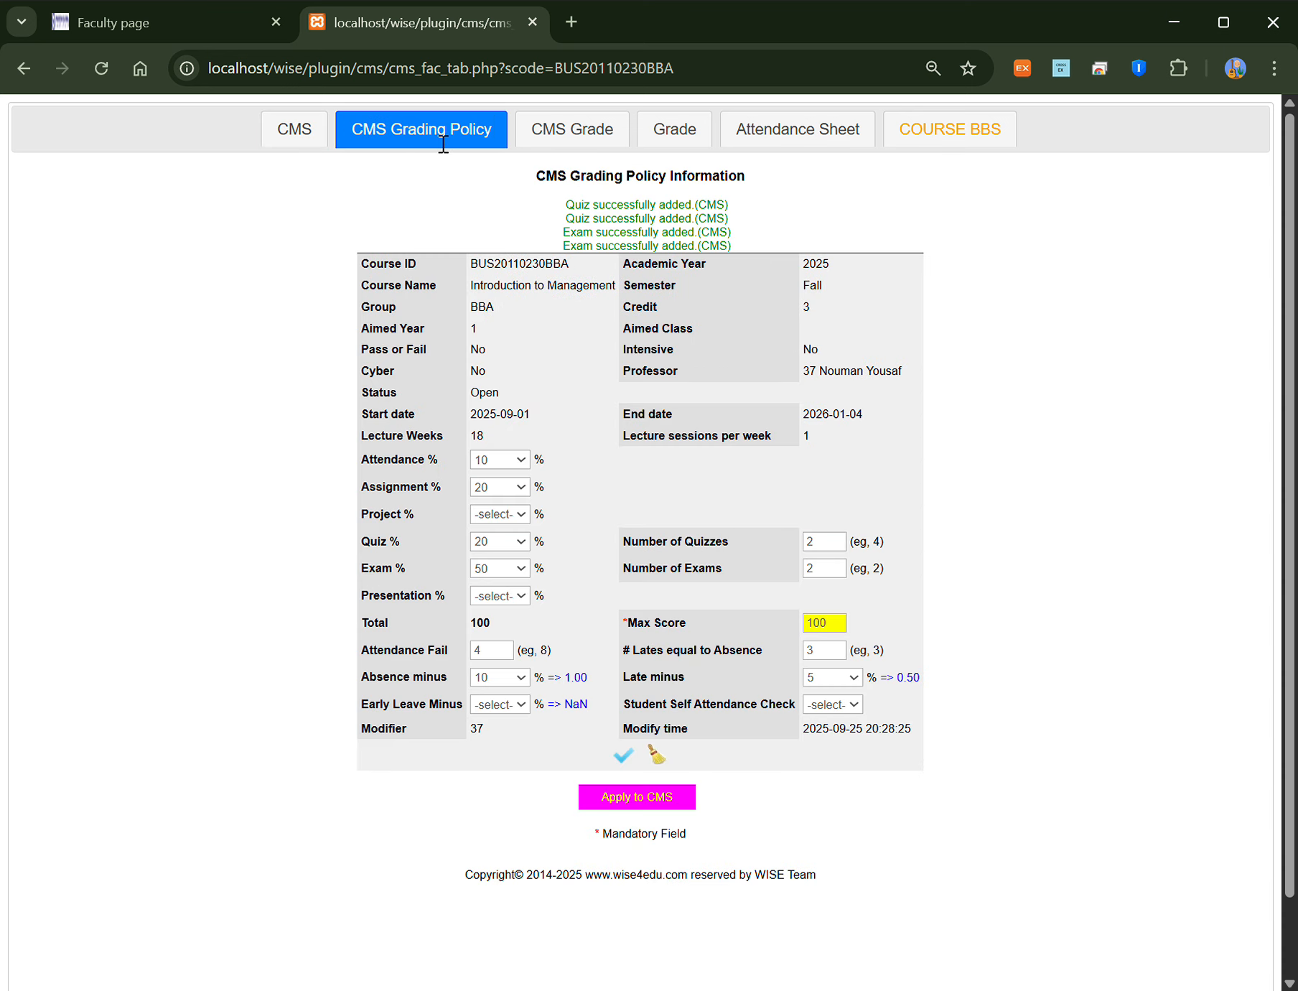
pyautogui.click(682, 132)
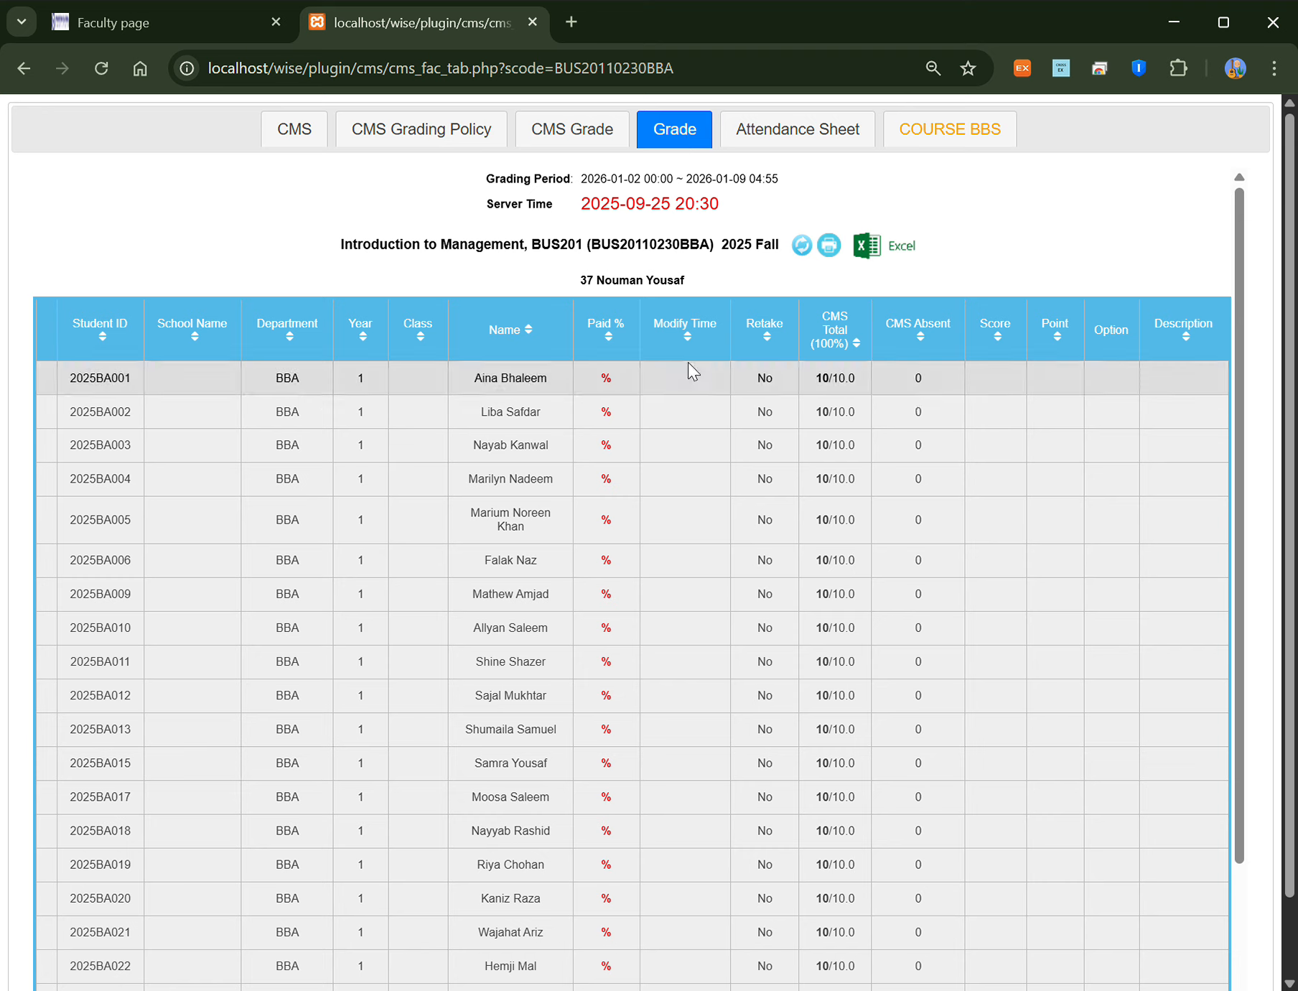
pyautogui.doubleClick(108, 379)
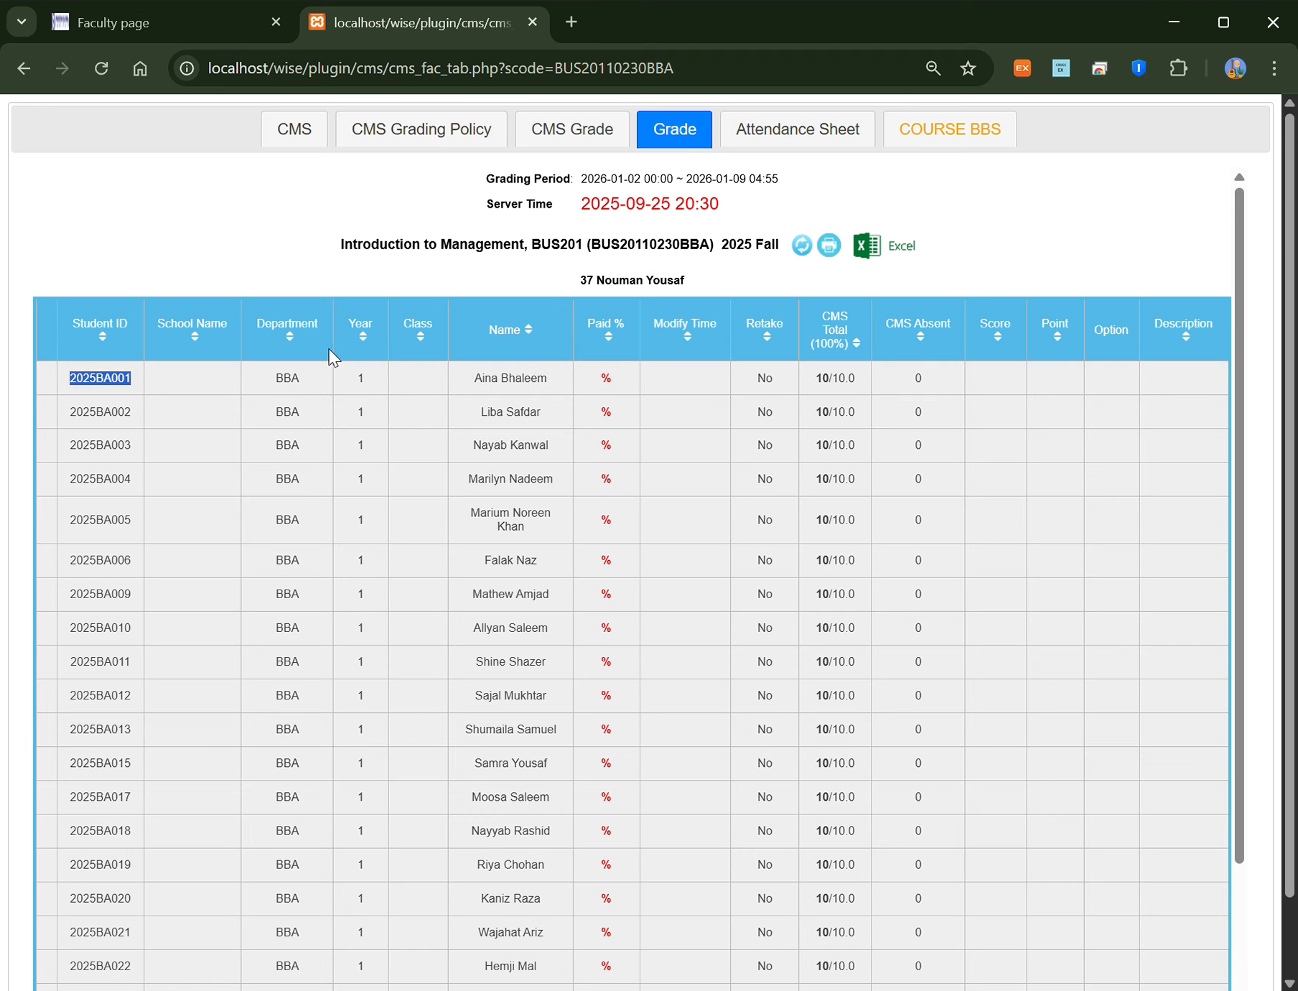
pyautogui.click(572, 22)
# Step: Load localhost/wise/ins in the new tab and log out of the professor account
pyautogui.click(564, 81)
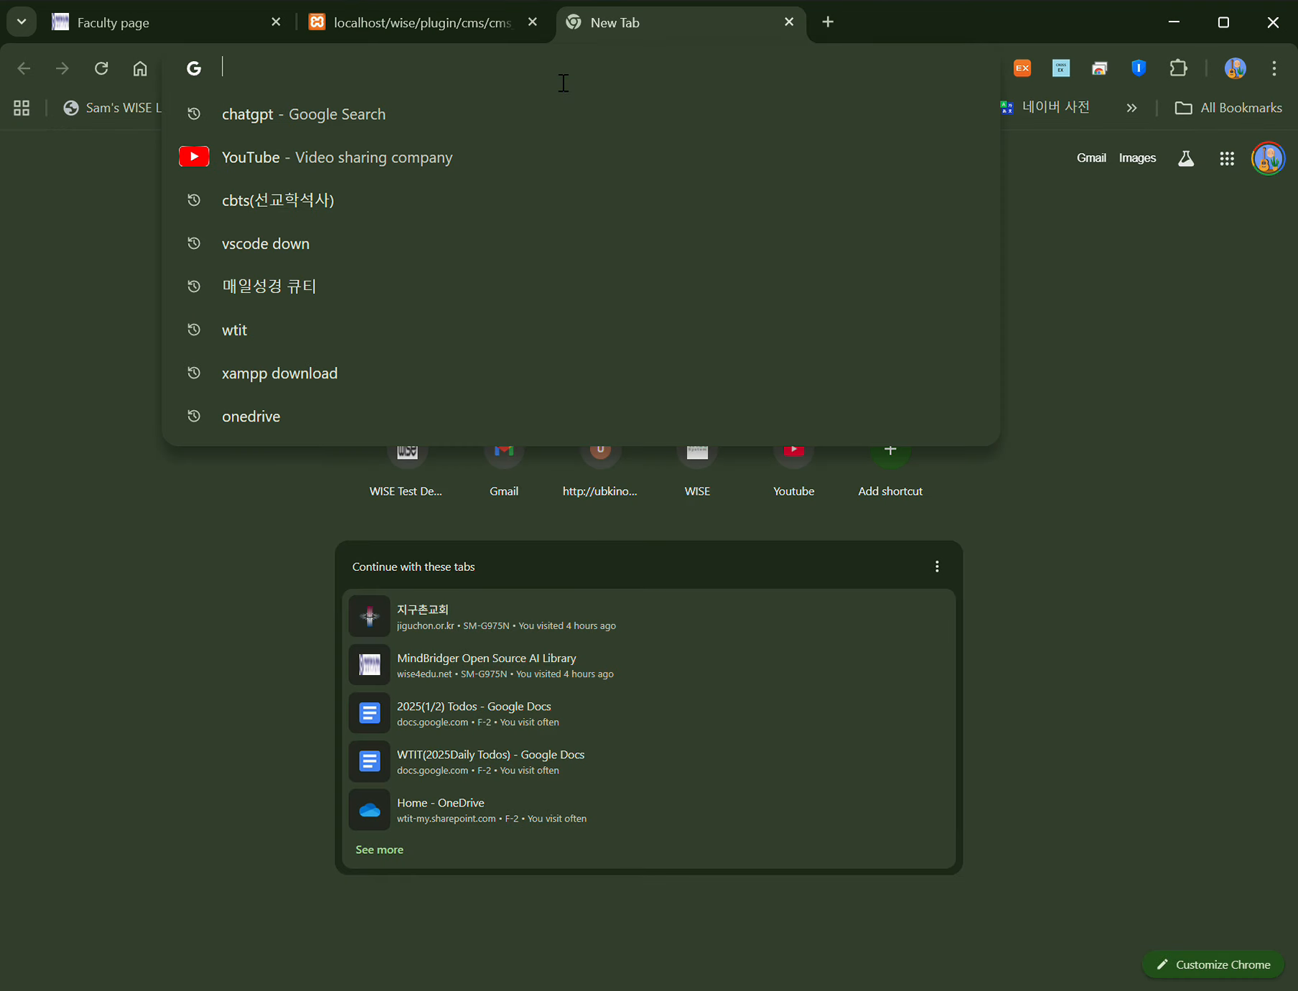
pyautogui.write('localhost/wise/')
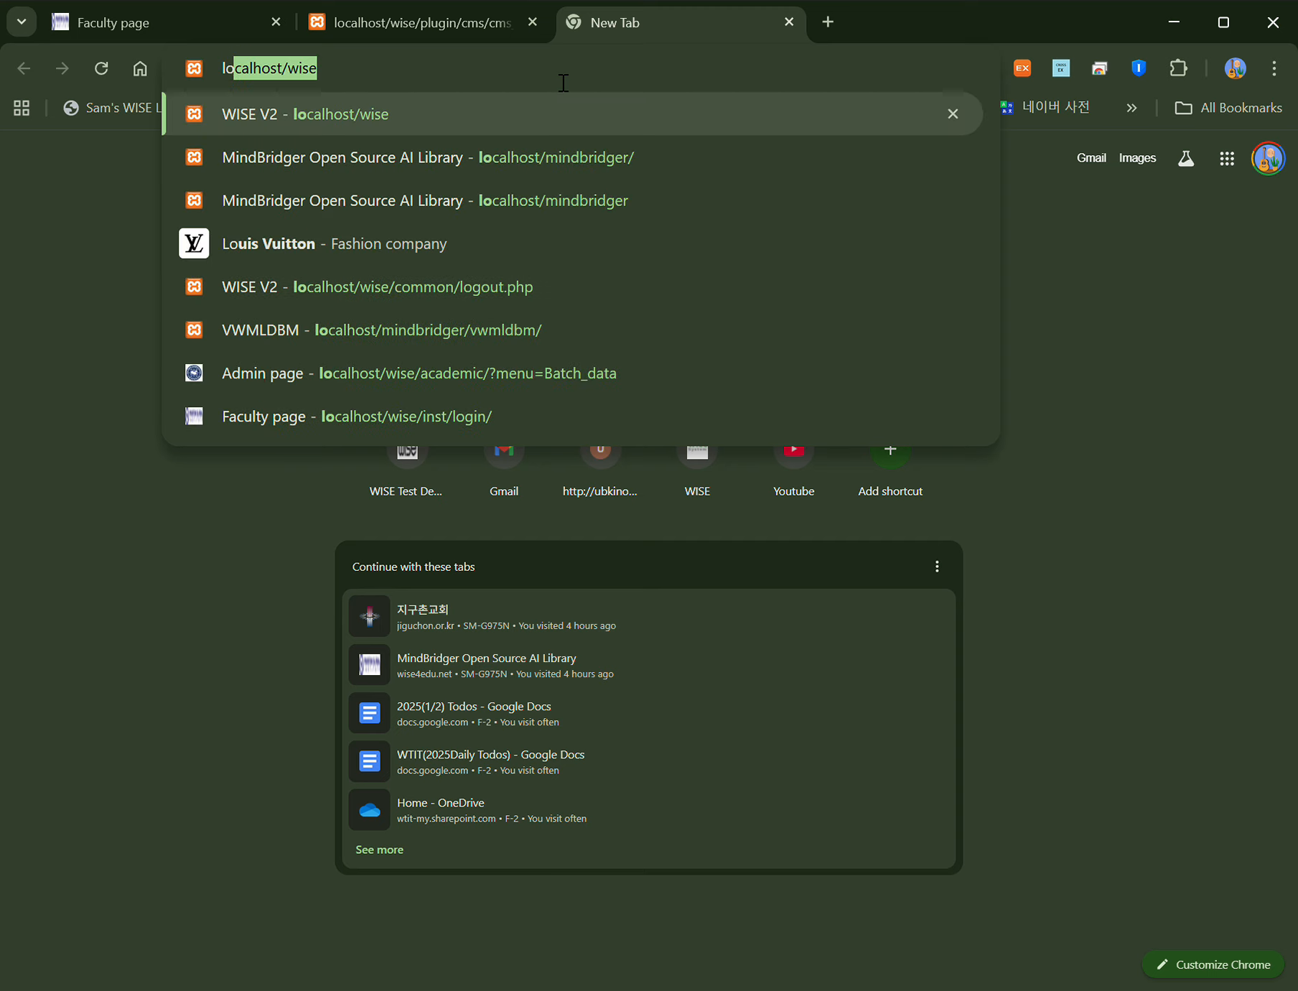
pyautogui.write('ins')
pyautogui.press('Return')
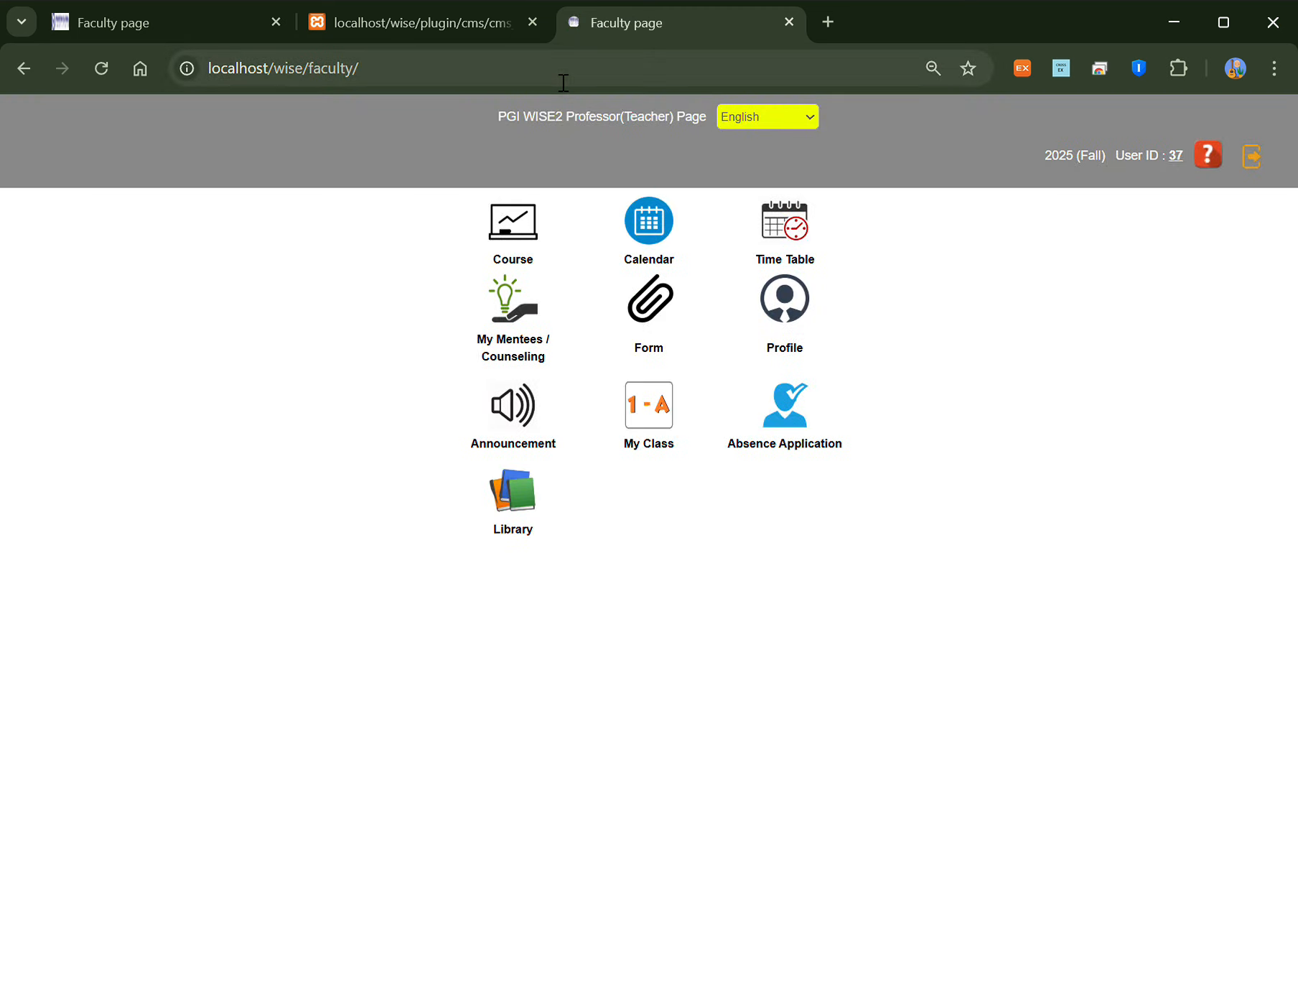
pyautogui.click(1258, 173)
# Step: Log in with the first student's ID and password, then open the Introduction to Management course
pyautogui.write('2025BA001')
pyautogui.click(622, 463)
pyautogui.write('123')
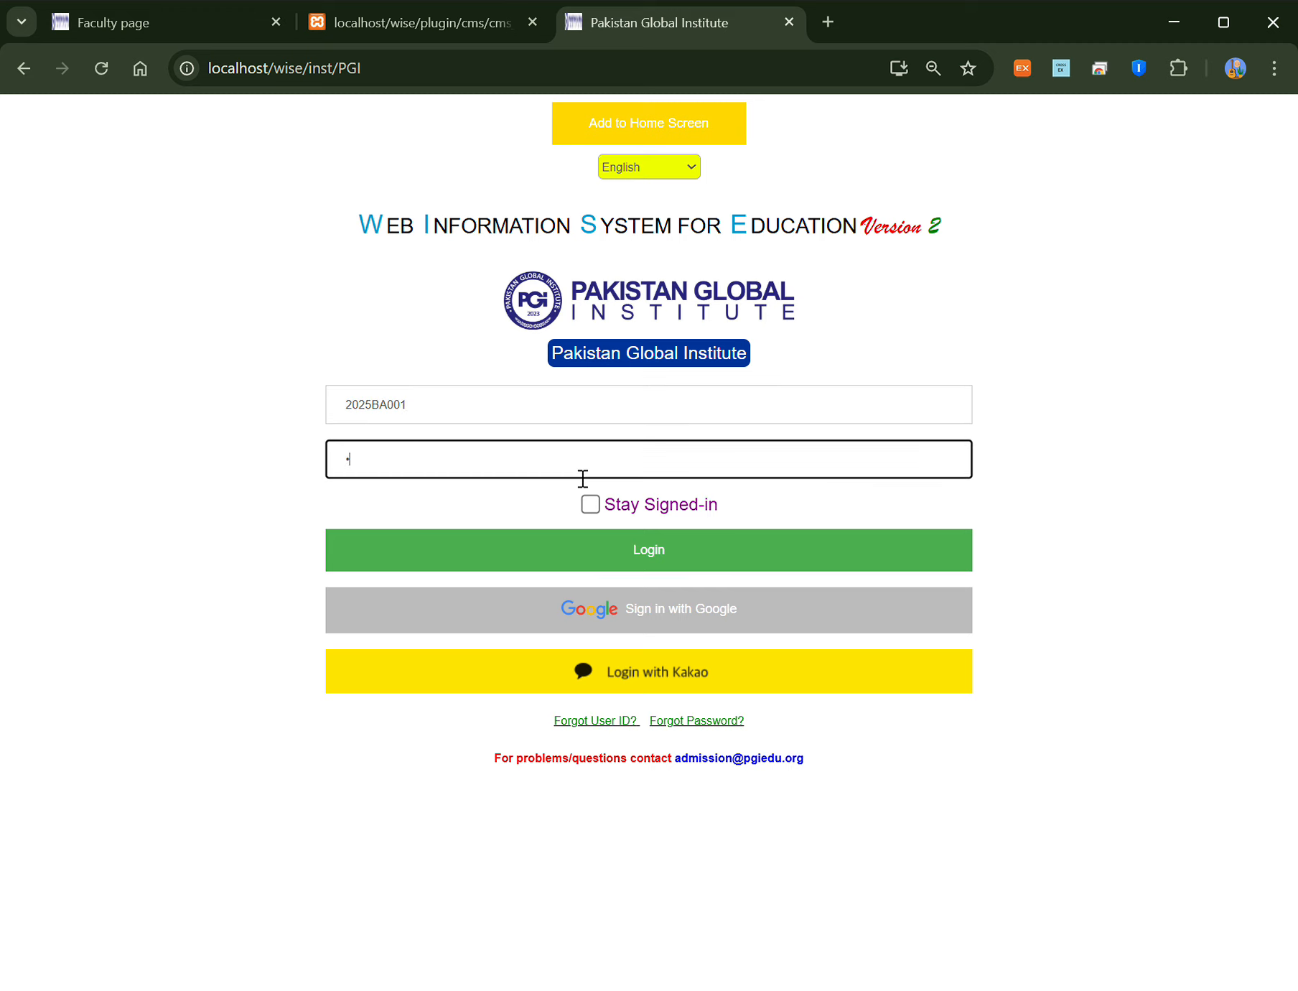
pyautogui.click(573, 547)
pyautogui.click(755, 230)
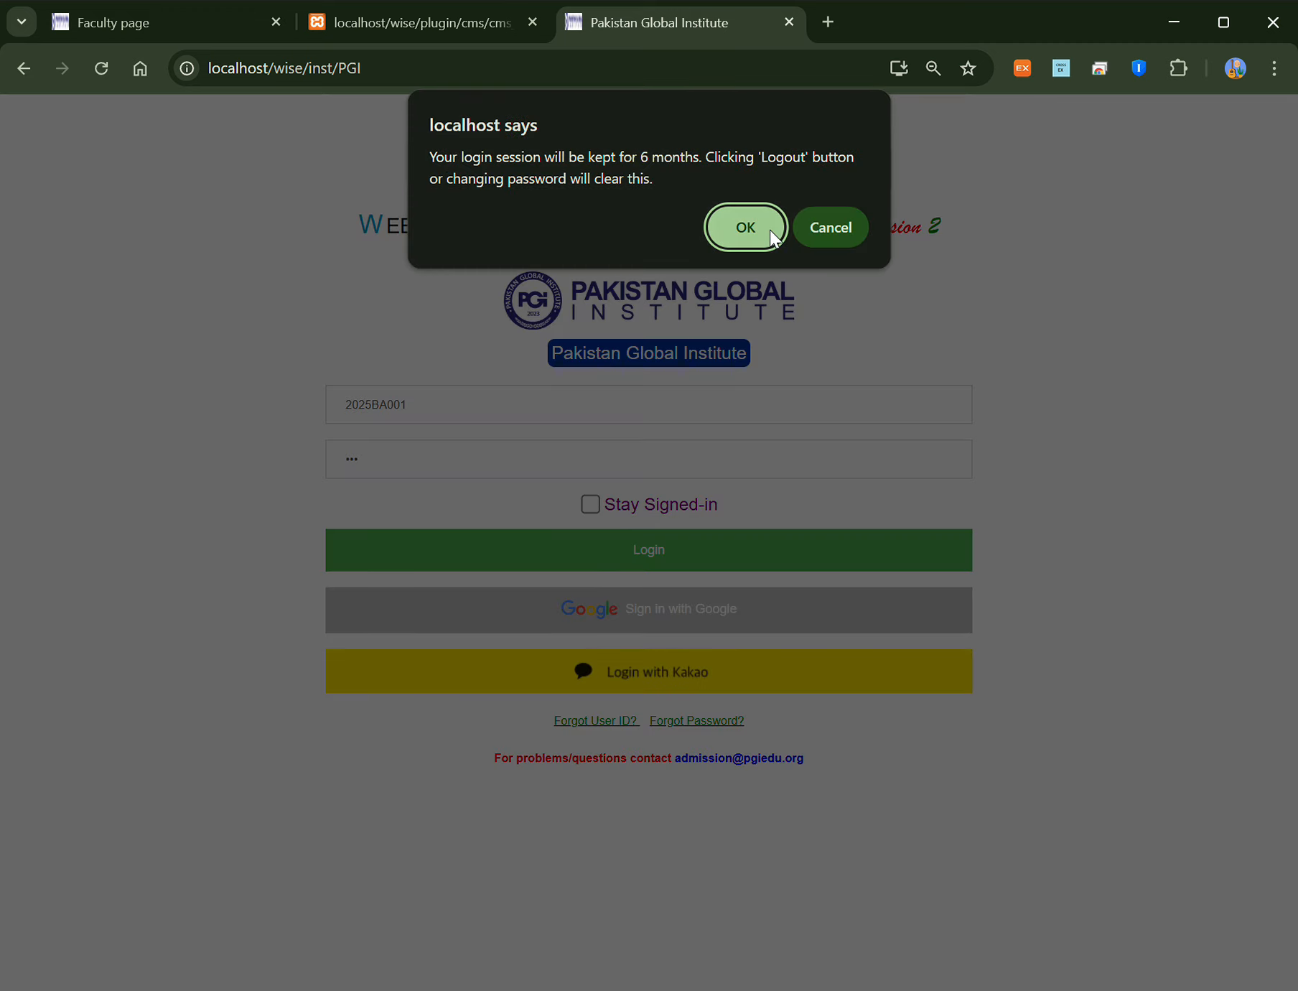
pyautogui.click(767, 229)
pyautogui.click(653, 253)
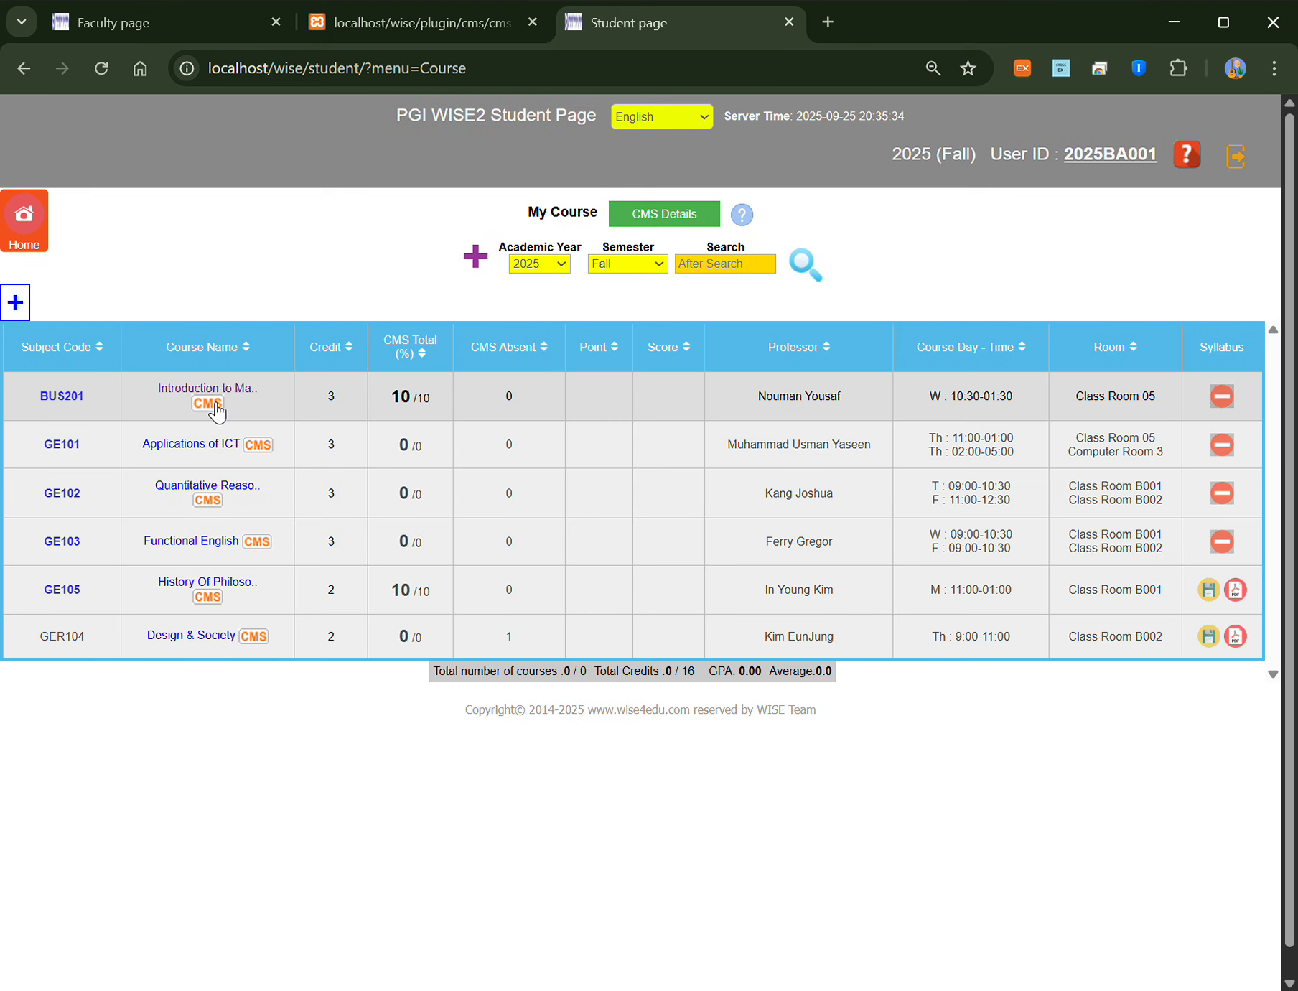
pyautogui.click(209, 404)
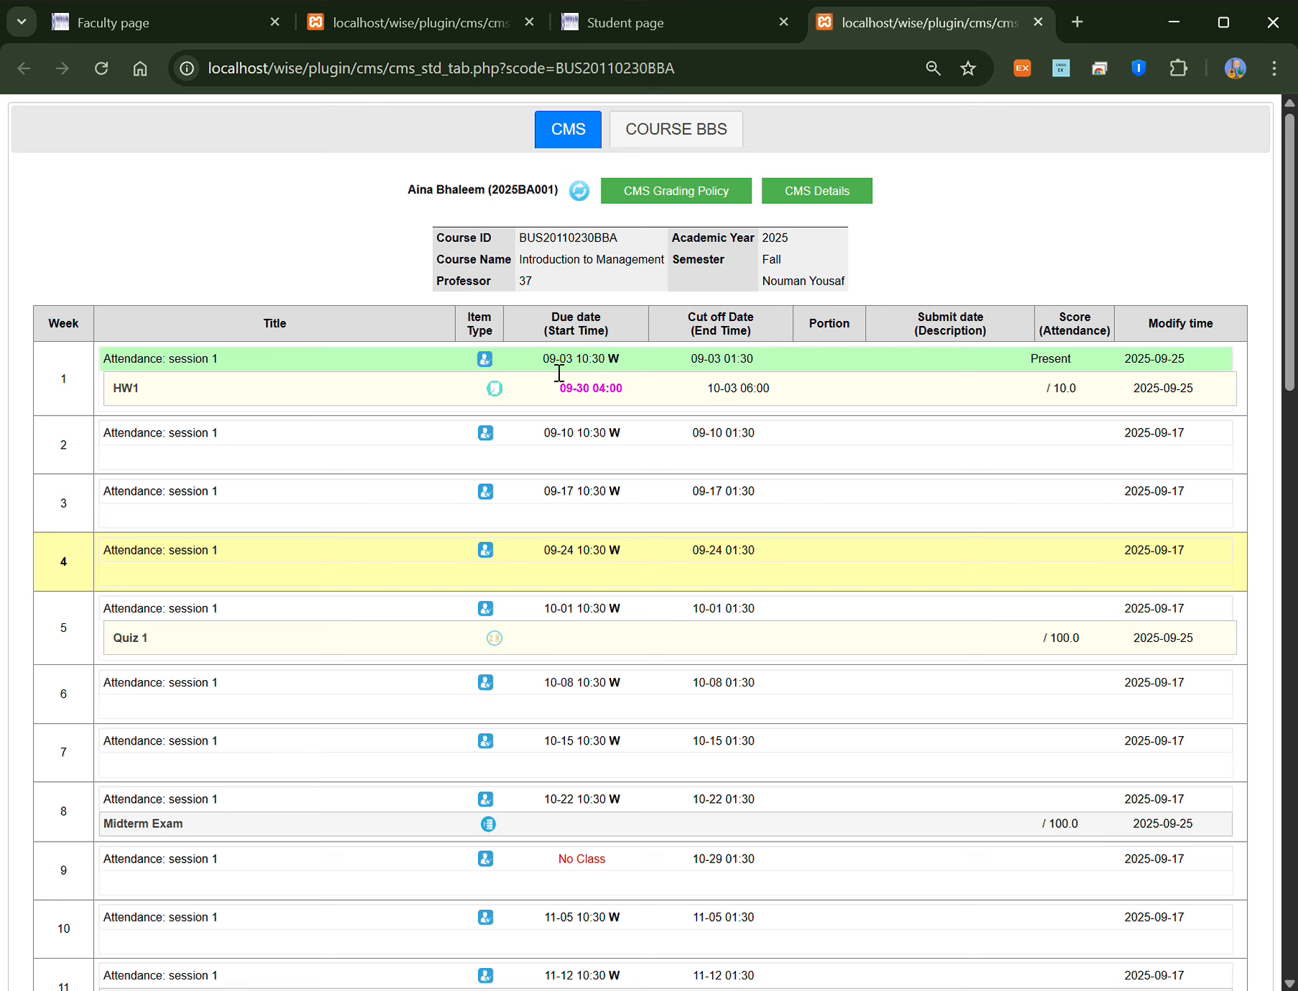
# Step: Submit HW1 with the description 'dfdsfsdf' and return to the course item list
pyautogui.click(127, 389)
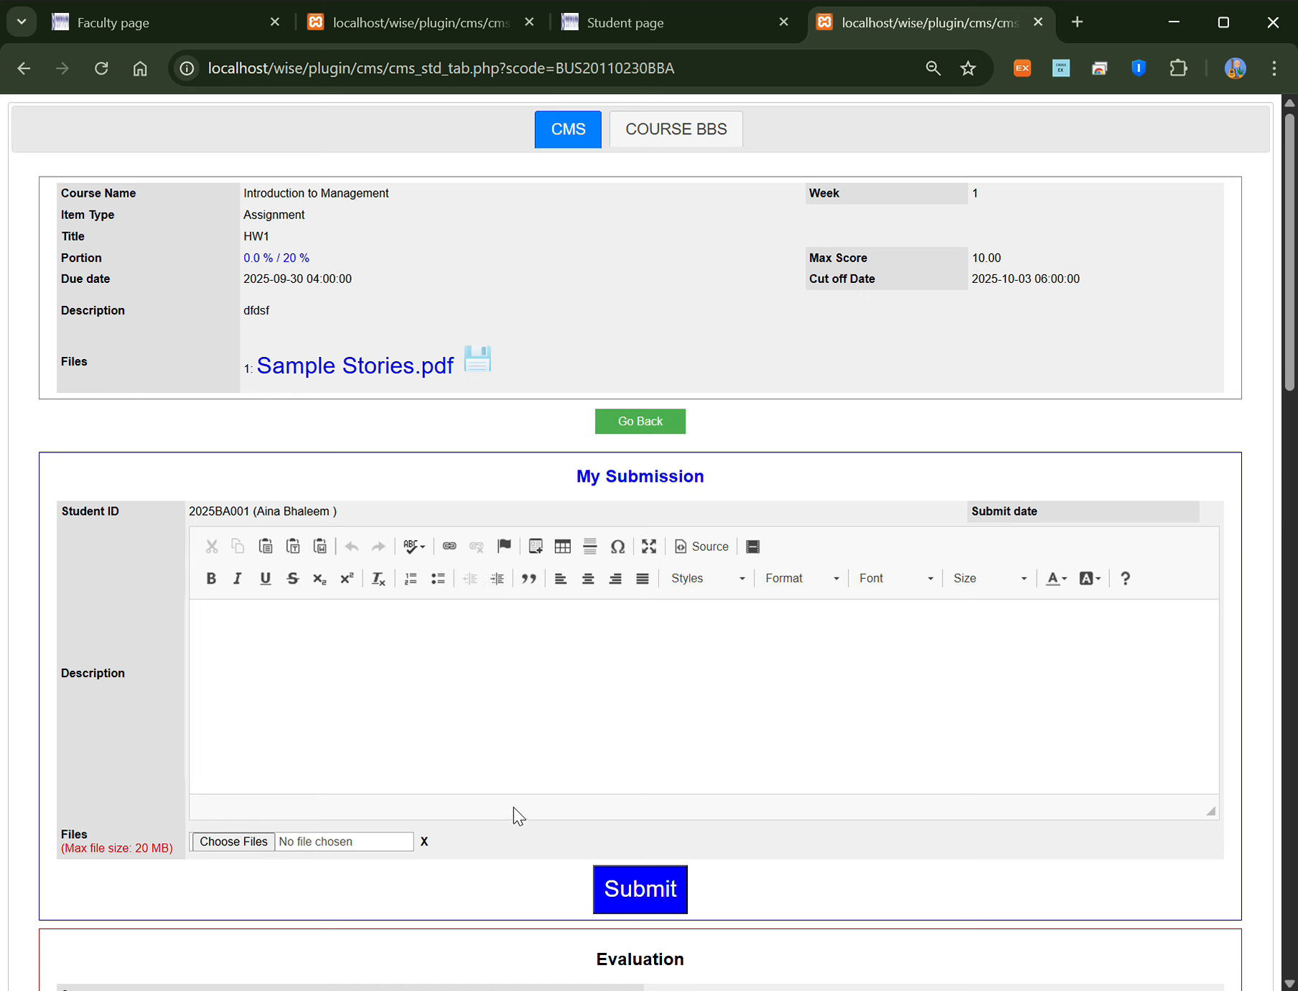
pyautogui.click(325, 665)
pyautogui.write('dfdsfsdf')
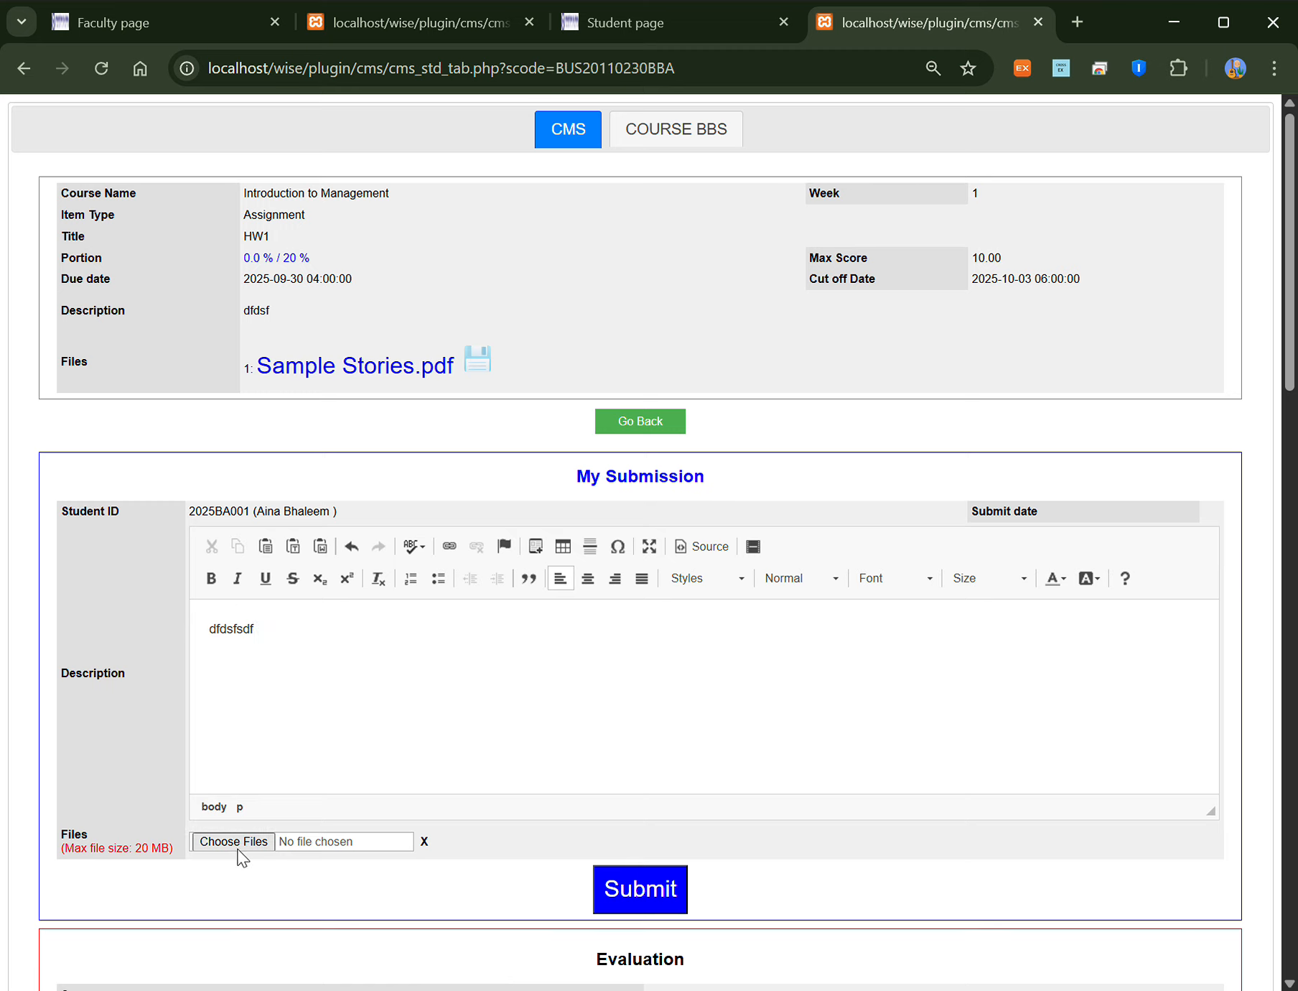
pyautogui.click(631, 897)
pyautogui.click(818, 219)
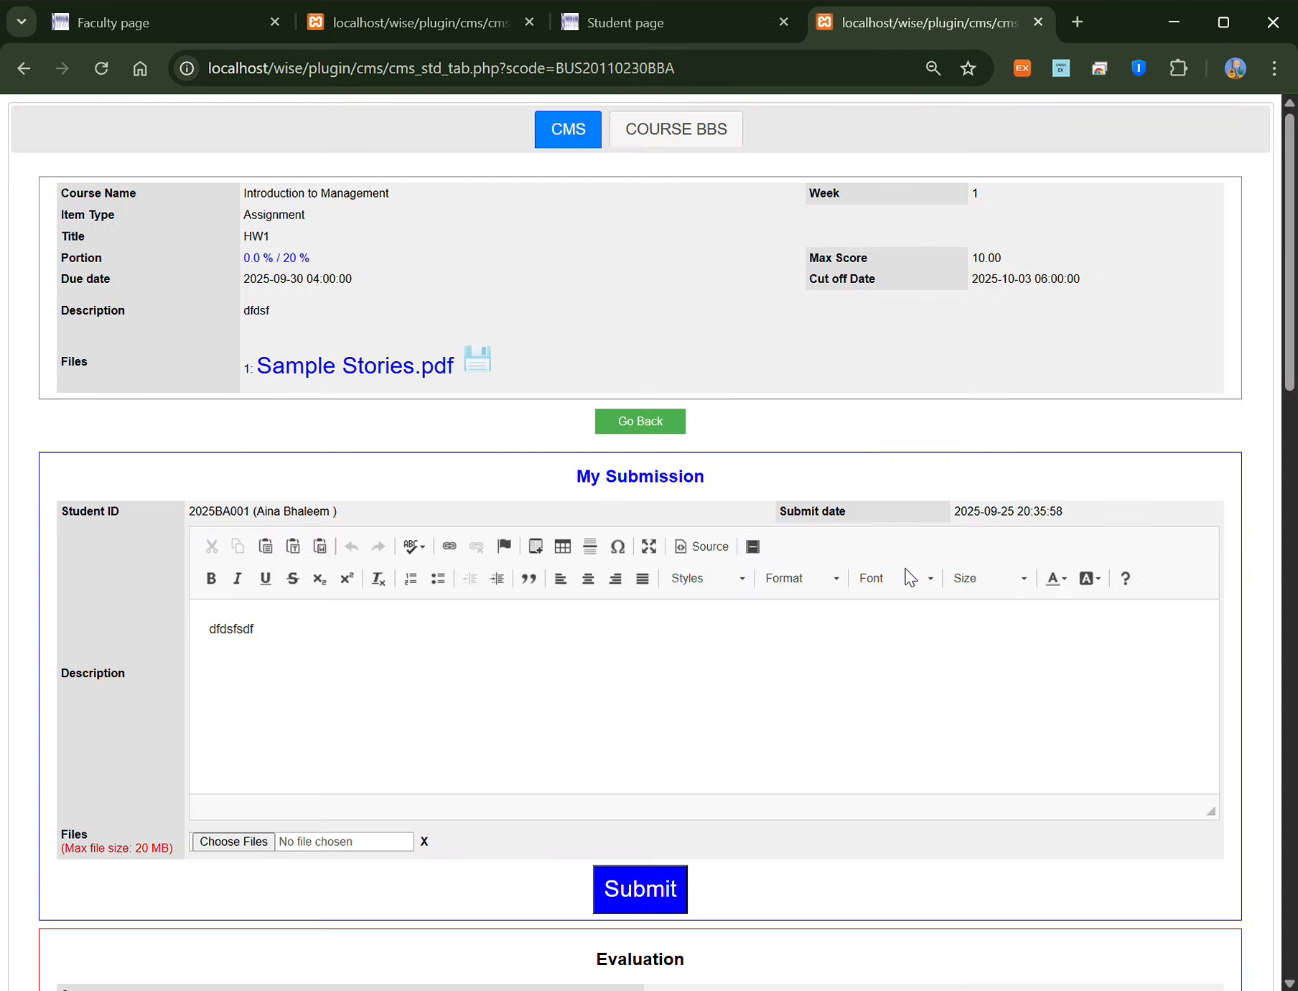
pyautogui.click(661, 421)
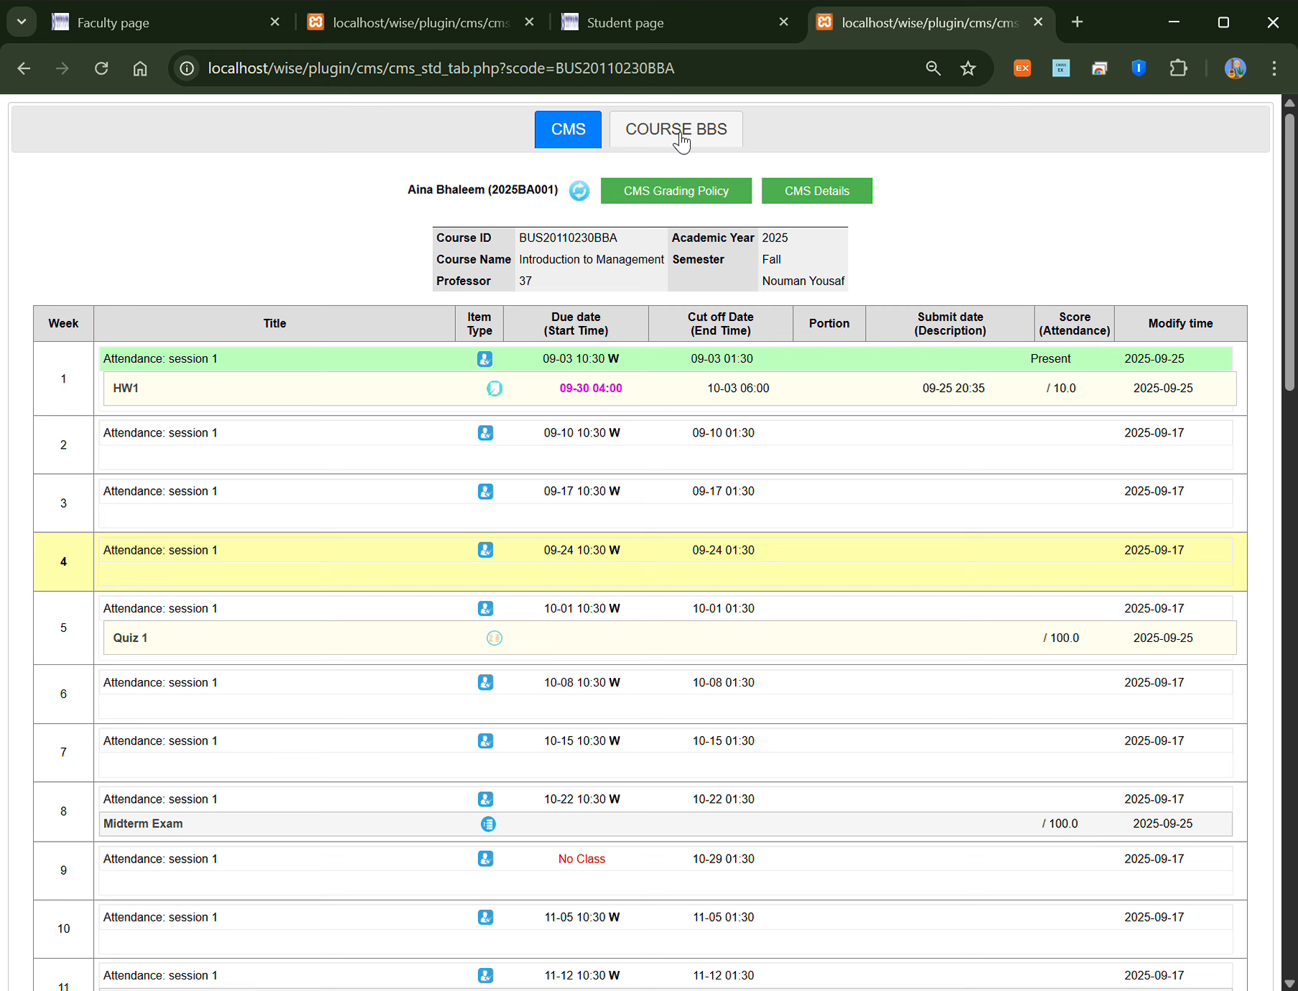
# Step: On the Faculty page tab, log out and sign back in as the professor
pyautogui.click(427, 26)
pyautogui.click(208, 32)
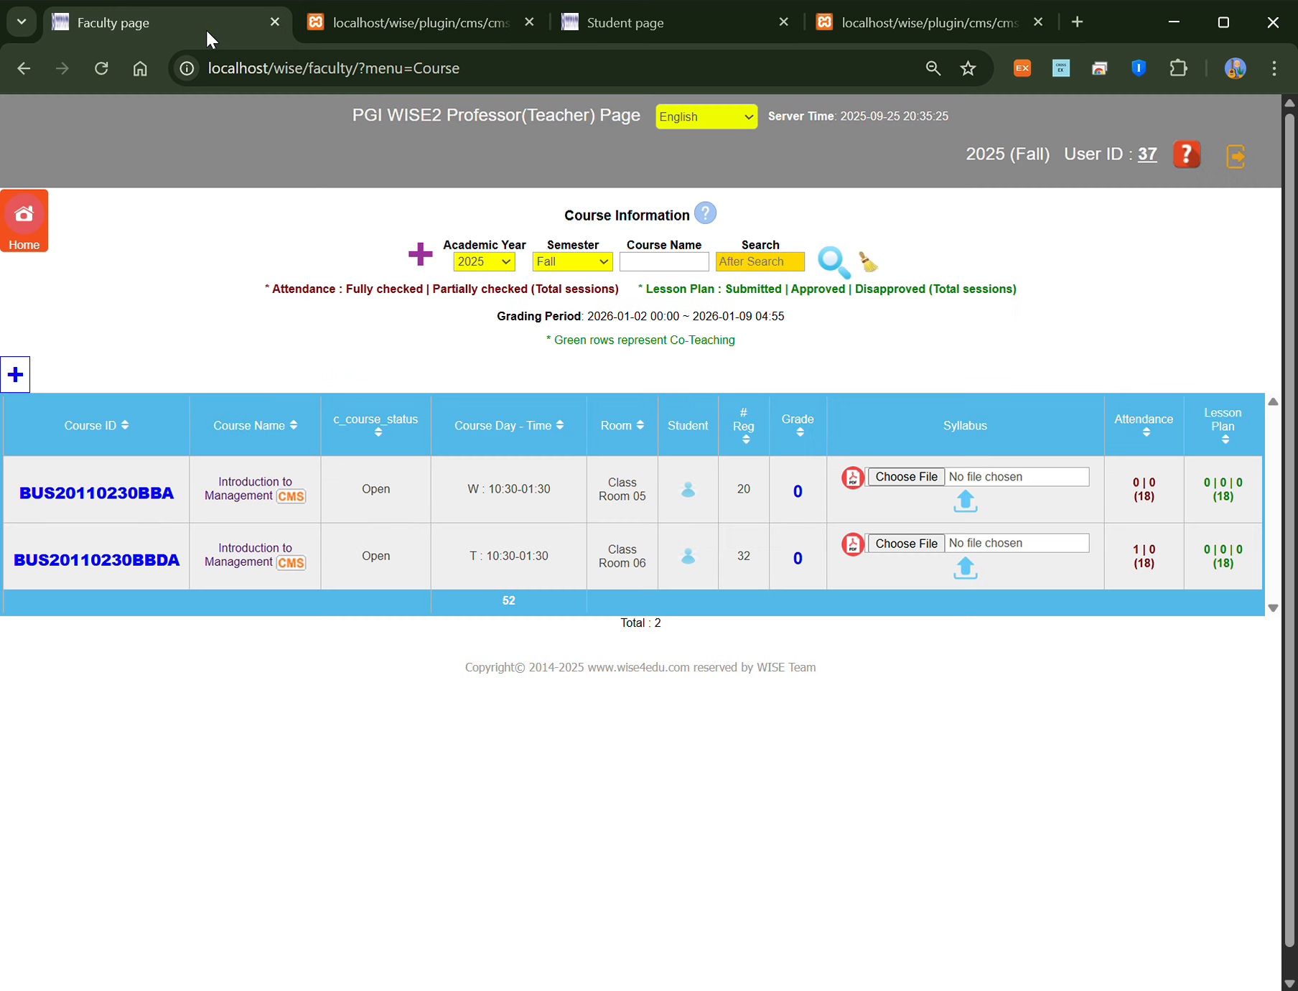
pyautogui.click(1238, 160)
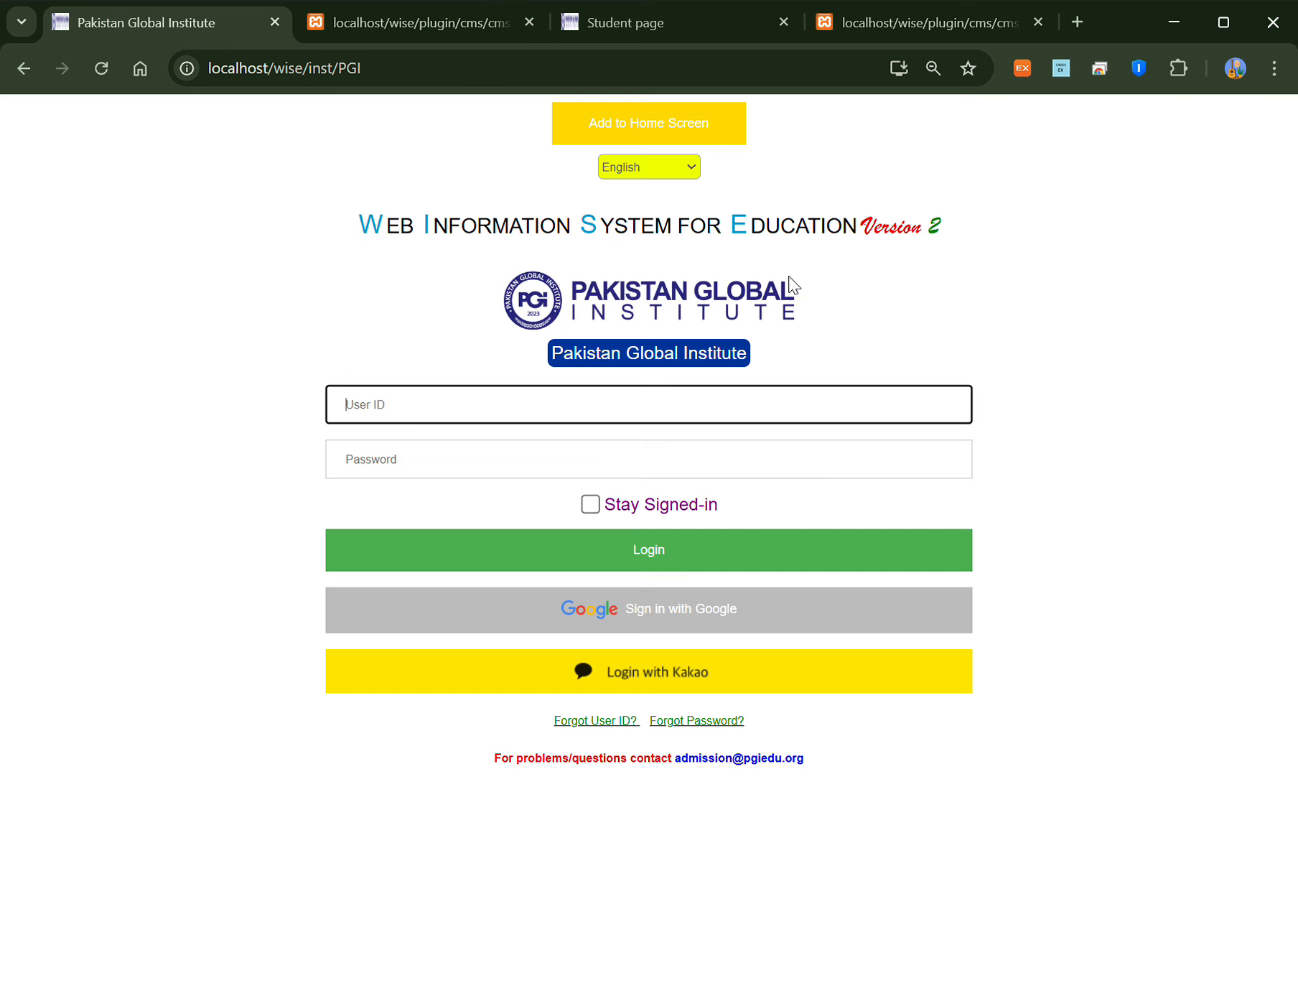
pyautogui.click(652, 414)
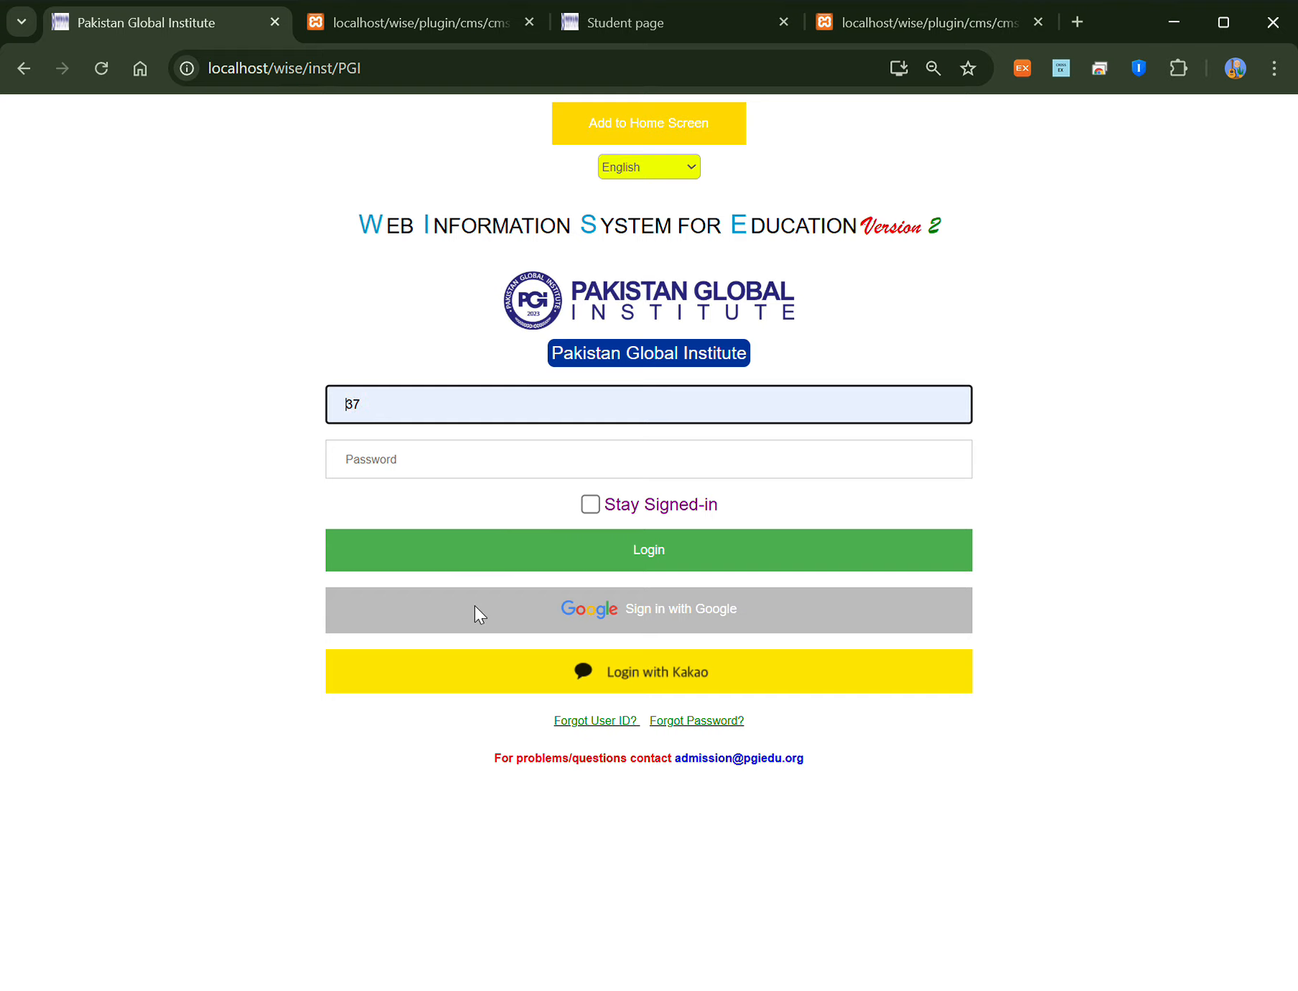
pyautogui.click(492, 485)
pyautogui.write('***')
pyautogui.click(524, 565)
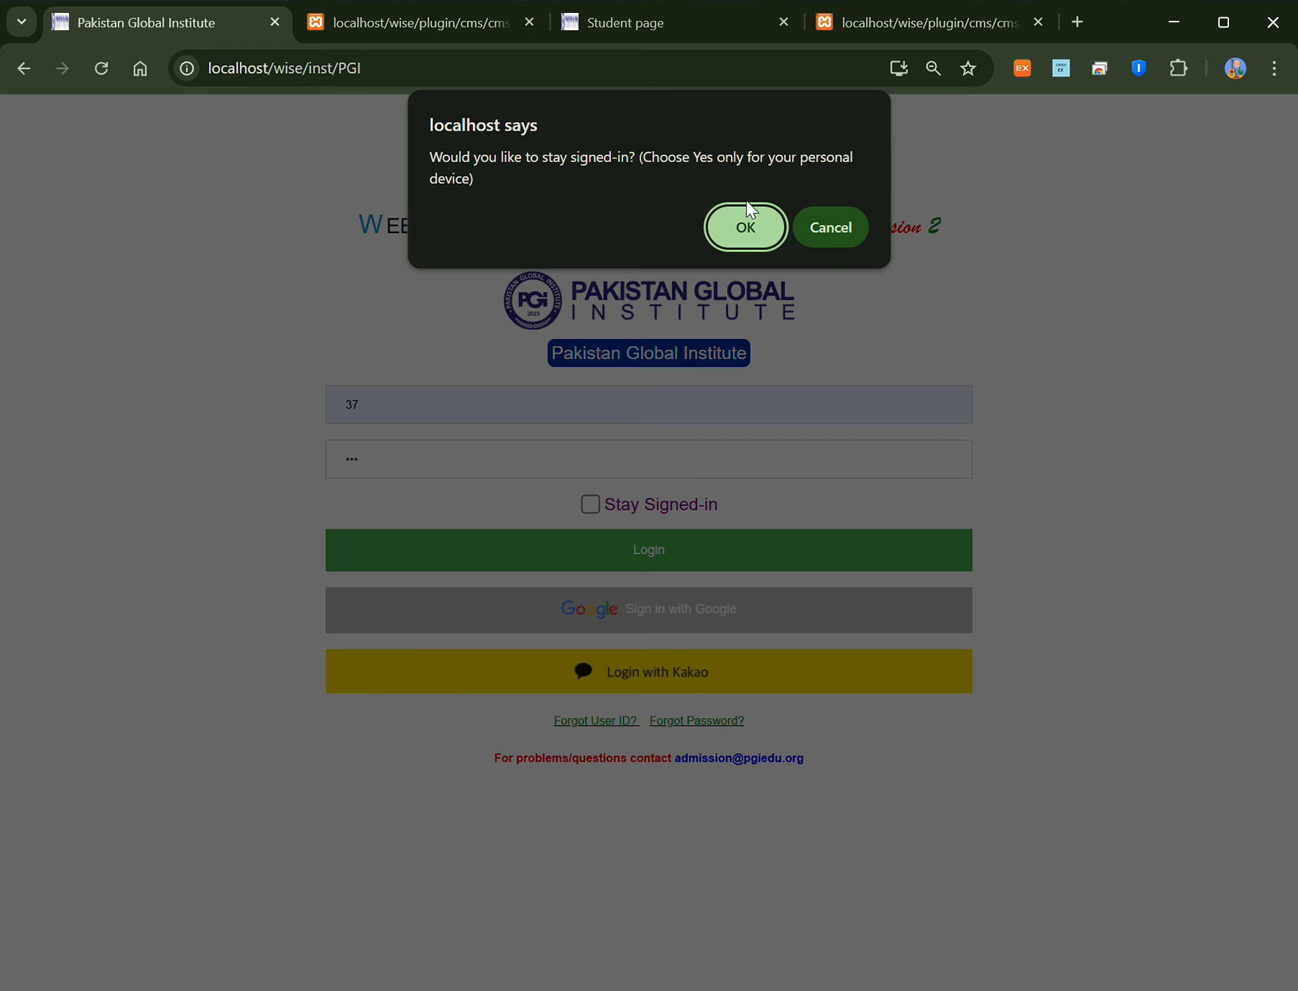
pyautogui.click(745, 228)
pyautogui.click(745, 229)
# Step: Return to the course tab and reload the item list to see HW1's new submission
pyautogui.click(435, 28)
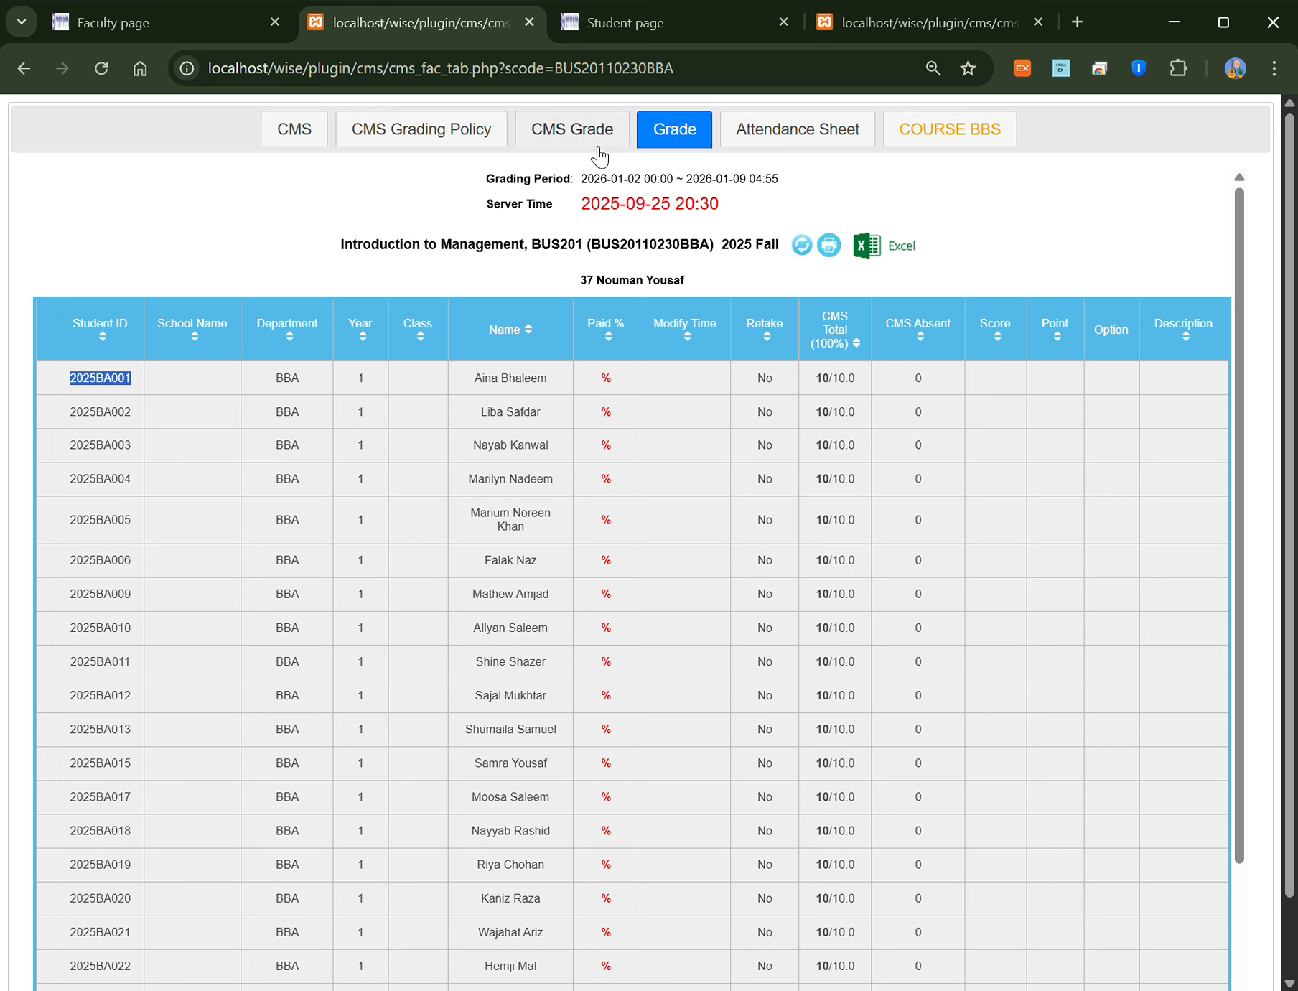
pyautogui.click(316, 143)
pyautogui.click(902, 316)
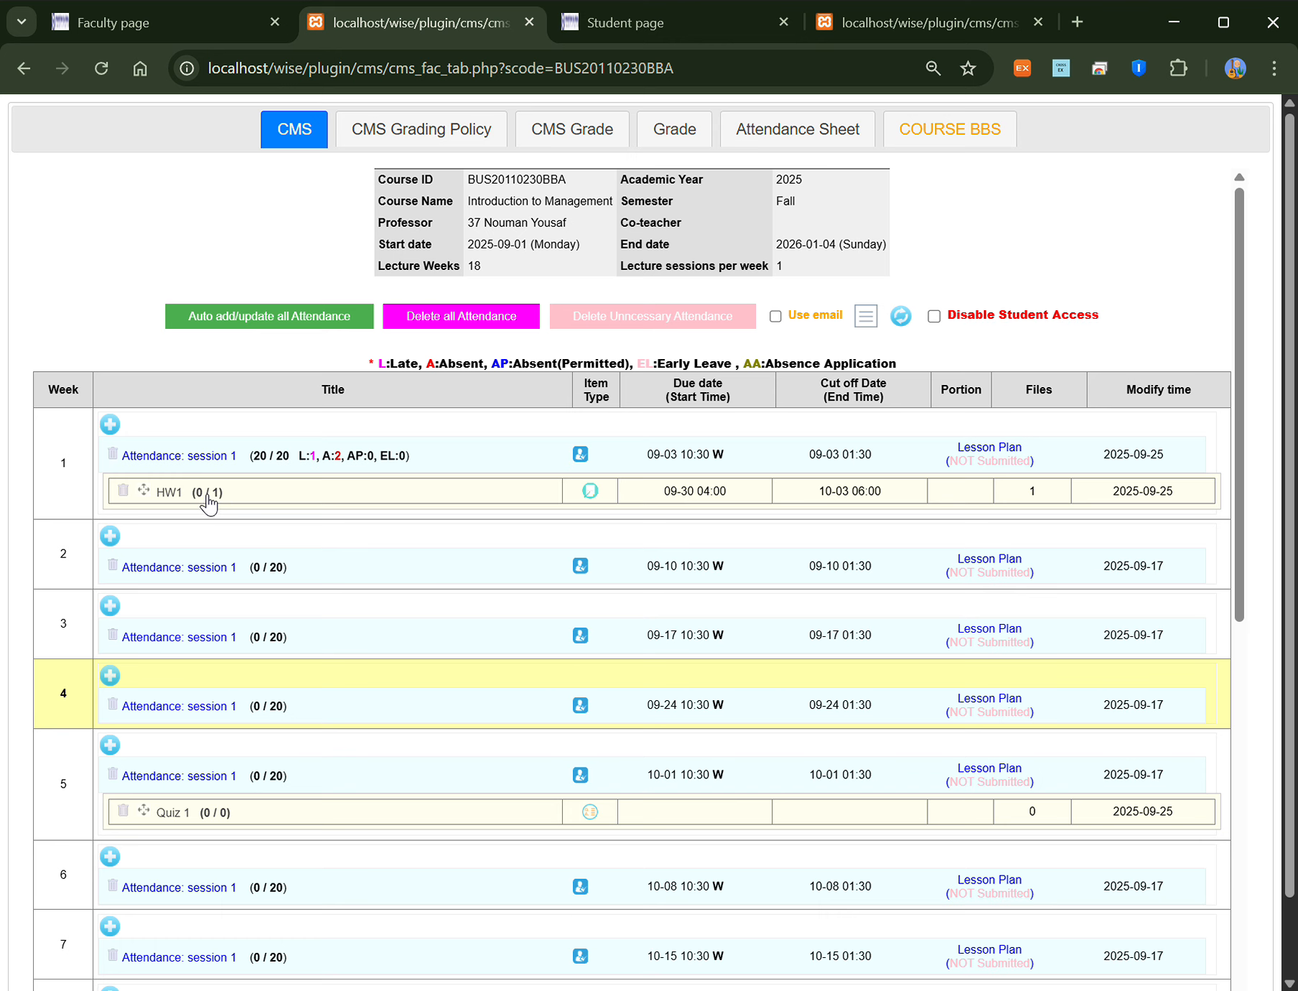
# Step: Open HW1's settings and its Student Submissions list
pyautogui.click(171, 493)
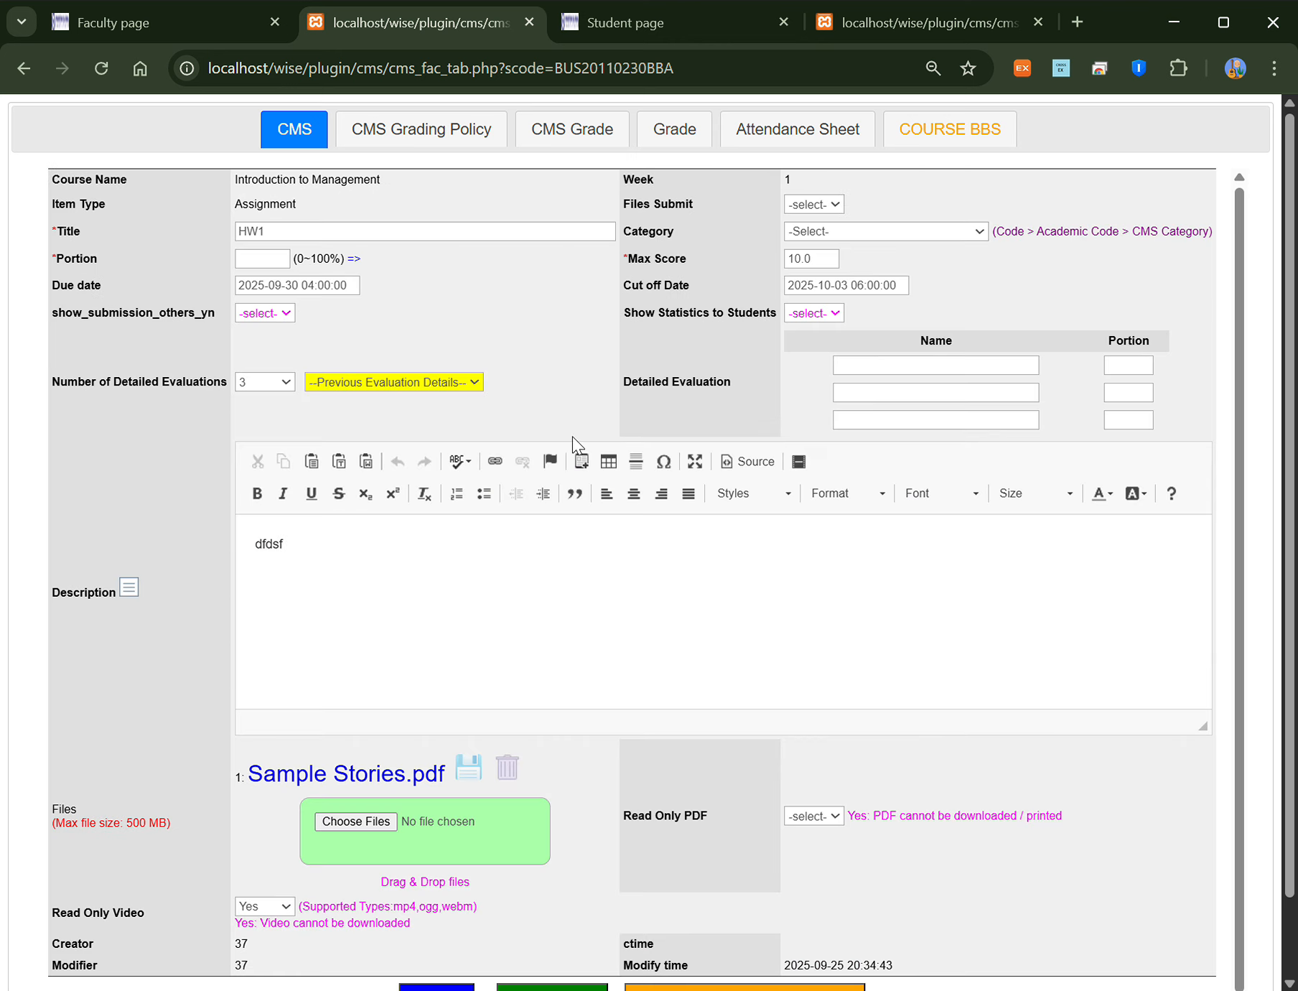
pyautogui.scroll(-3, 643, 588)
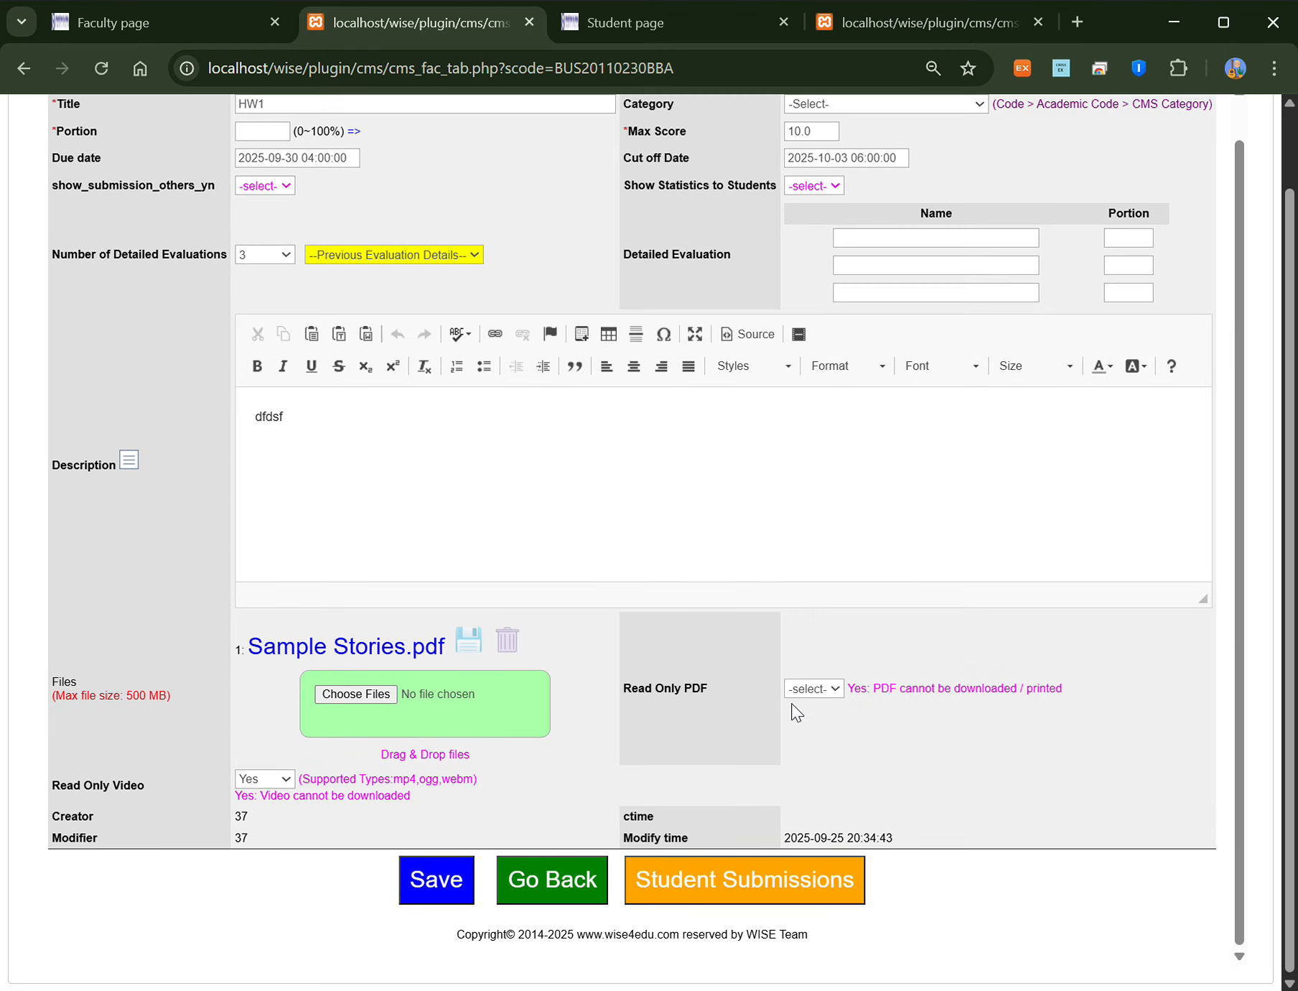
pyautogui.click(695, 888)
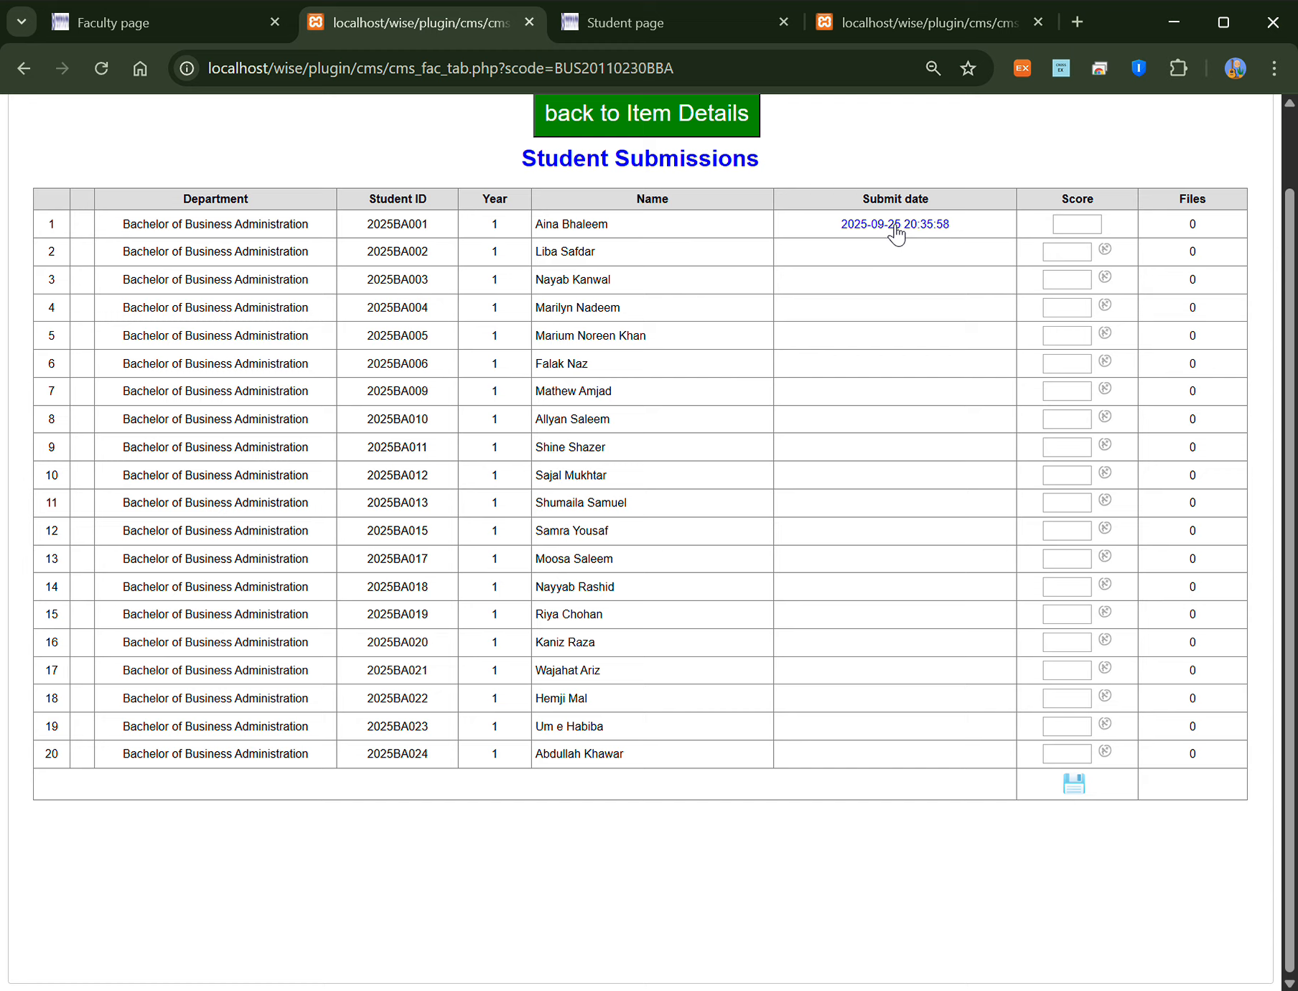
# Step: Open the first student's submission, try a score of 10, then leave unsaved for Item Details
pyautogui.click(895, 228)
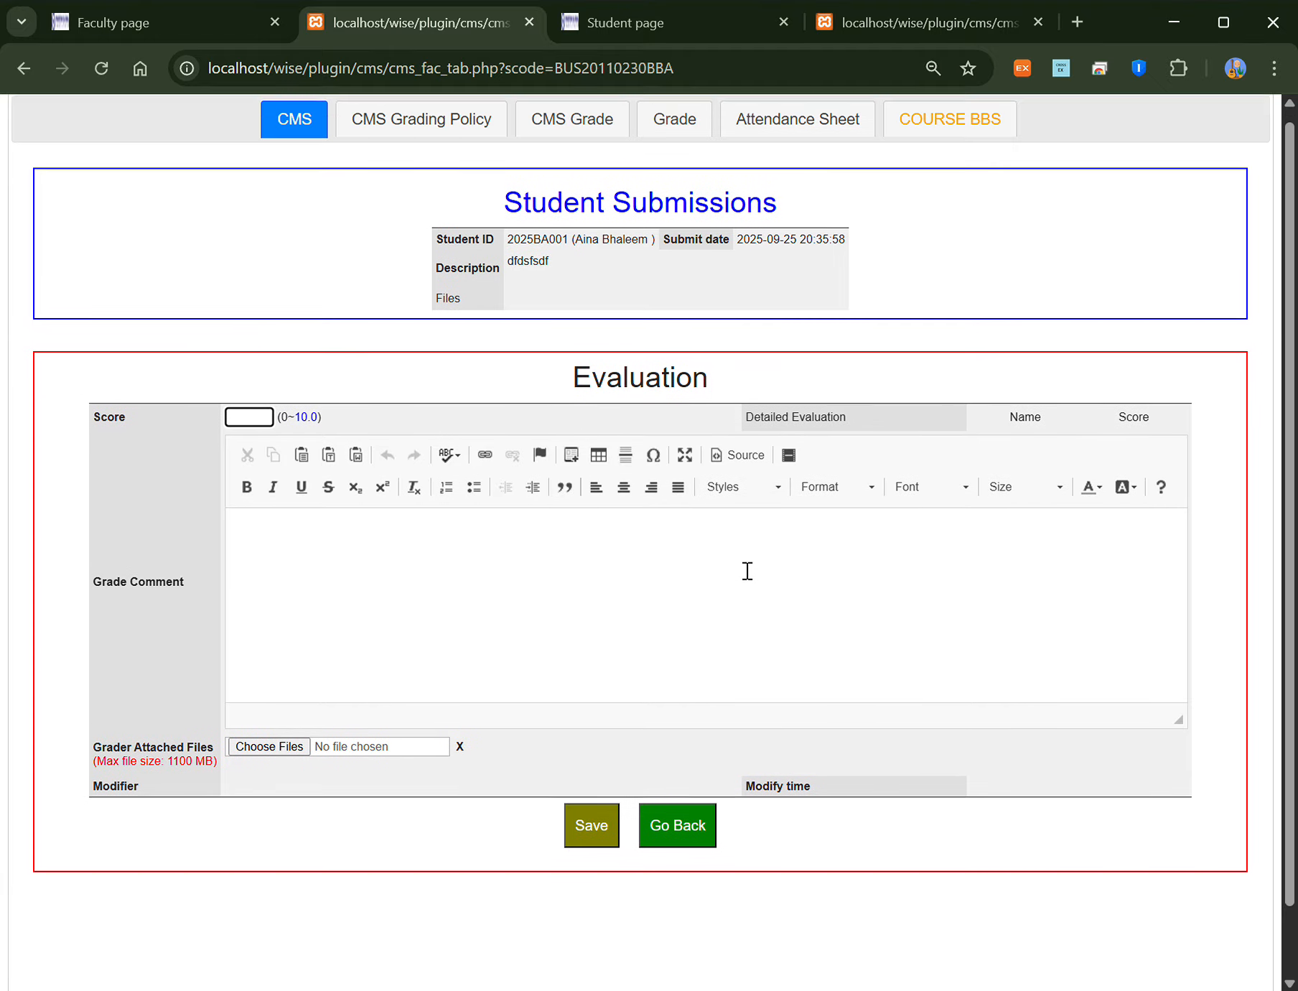
pyautogui.scroll(1, 748, 571)
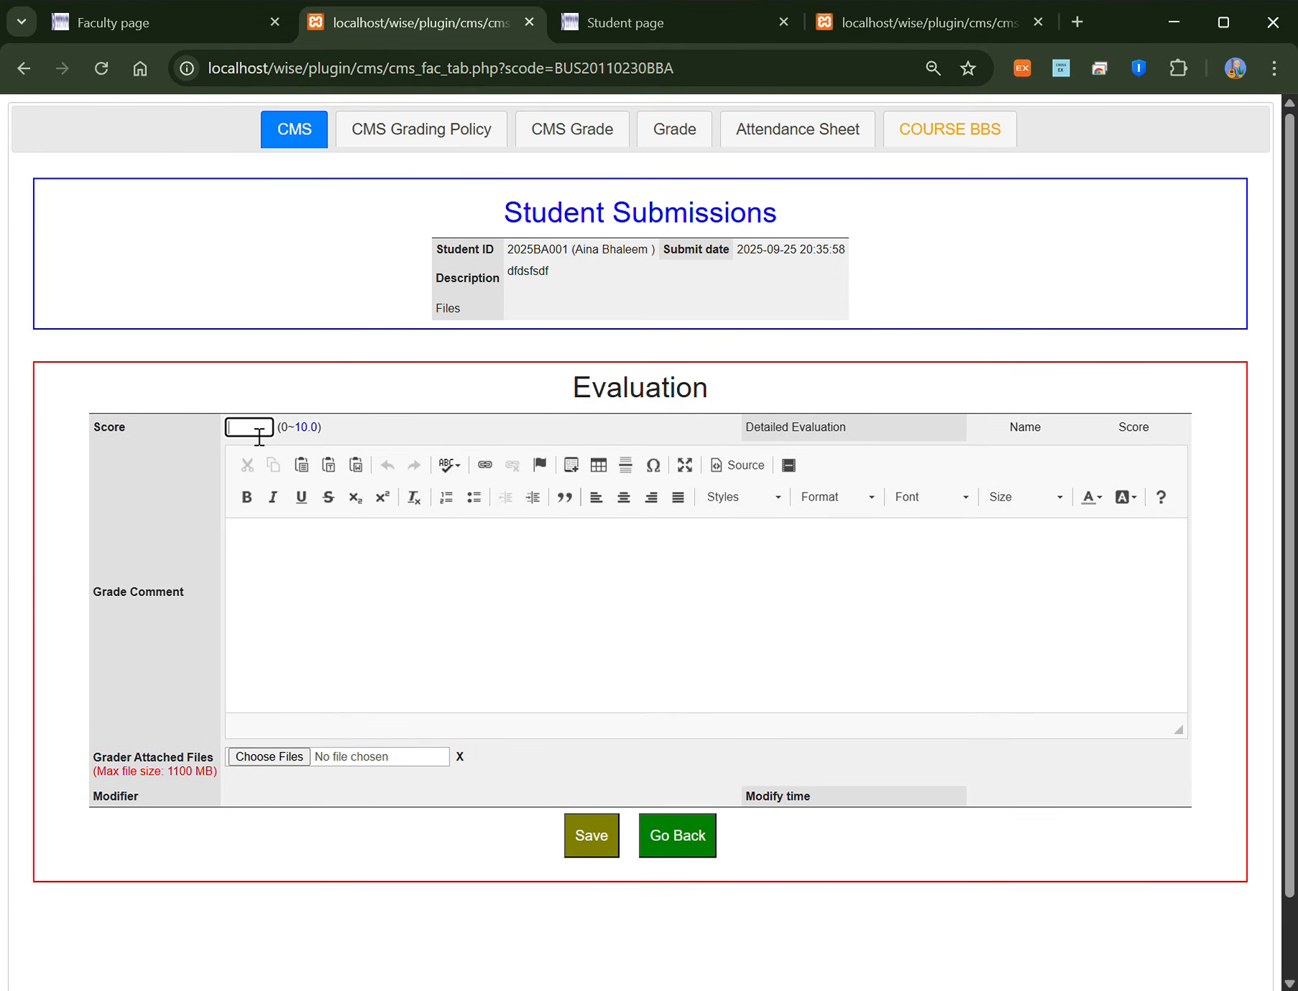
pyautogui.write('10')
pyautogui.click(350, 584)
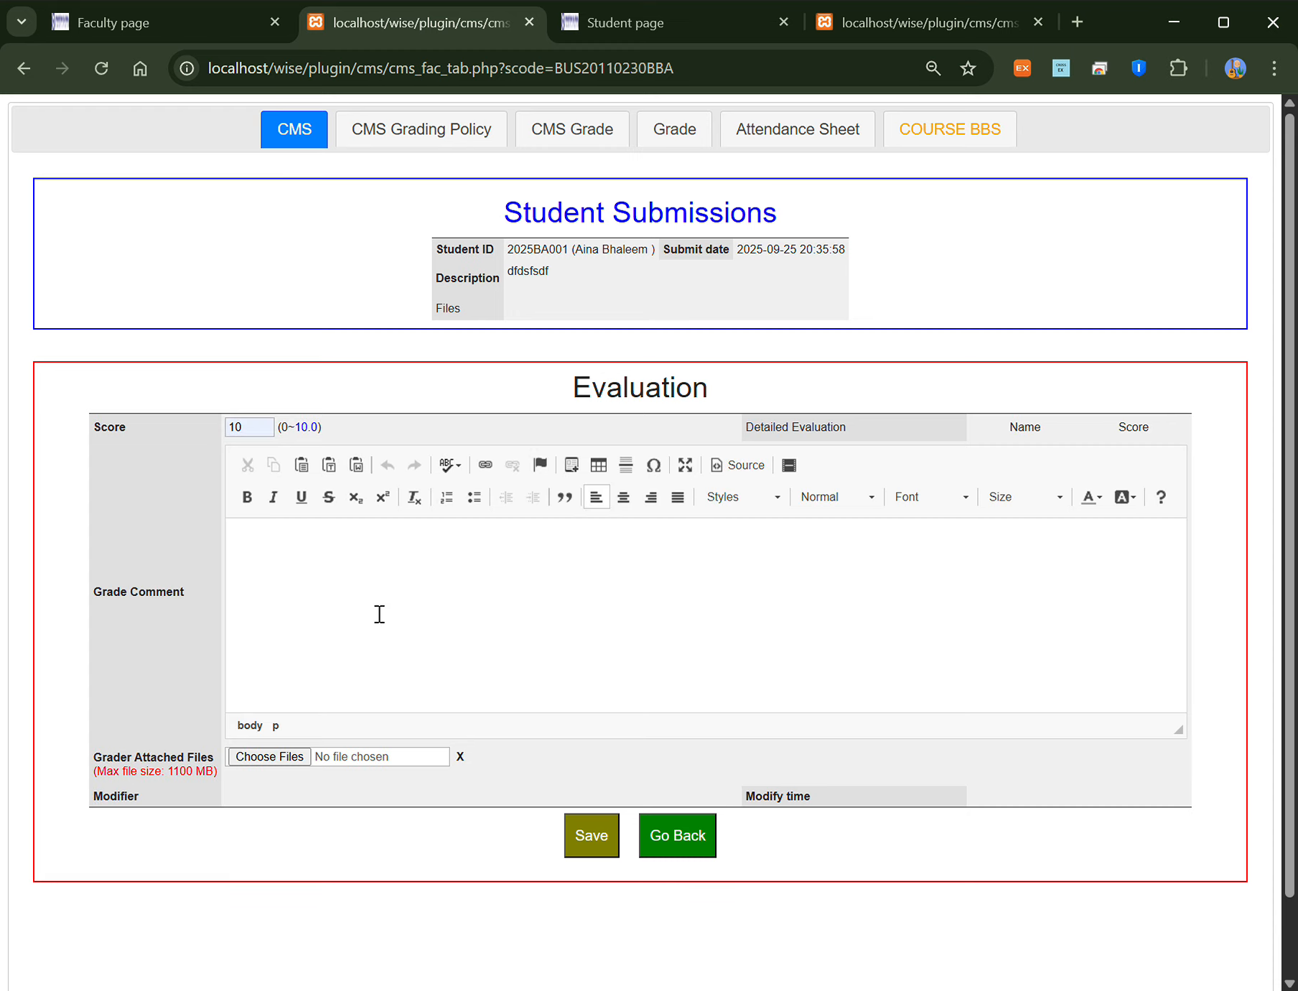
pyautogui.click(677, 853)
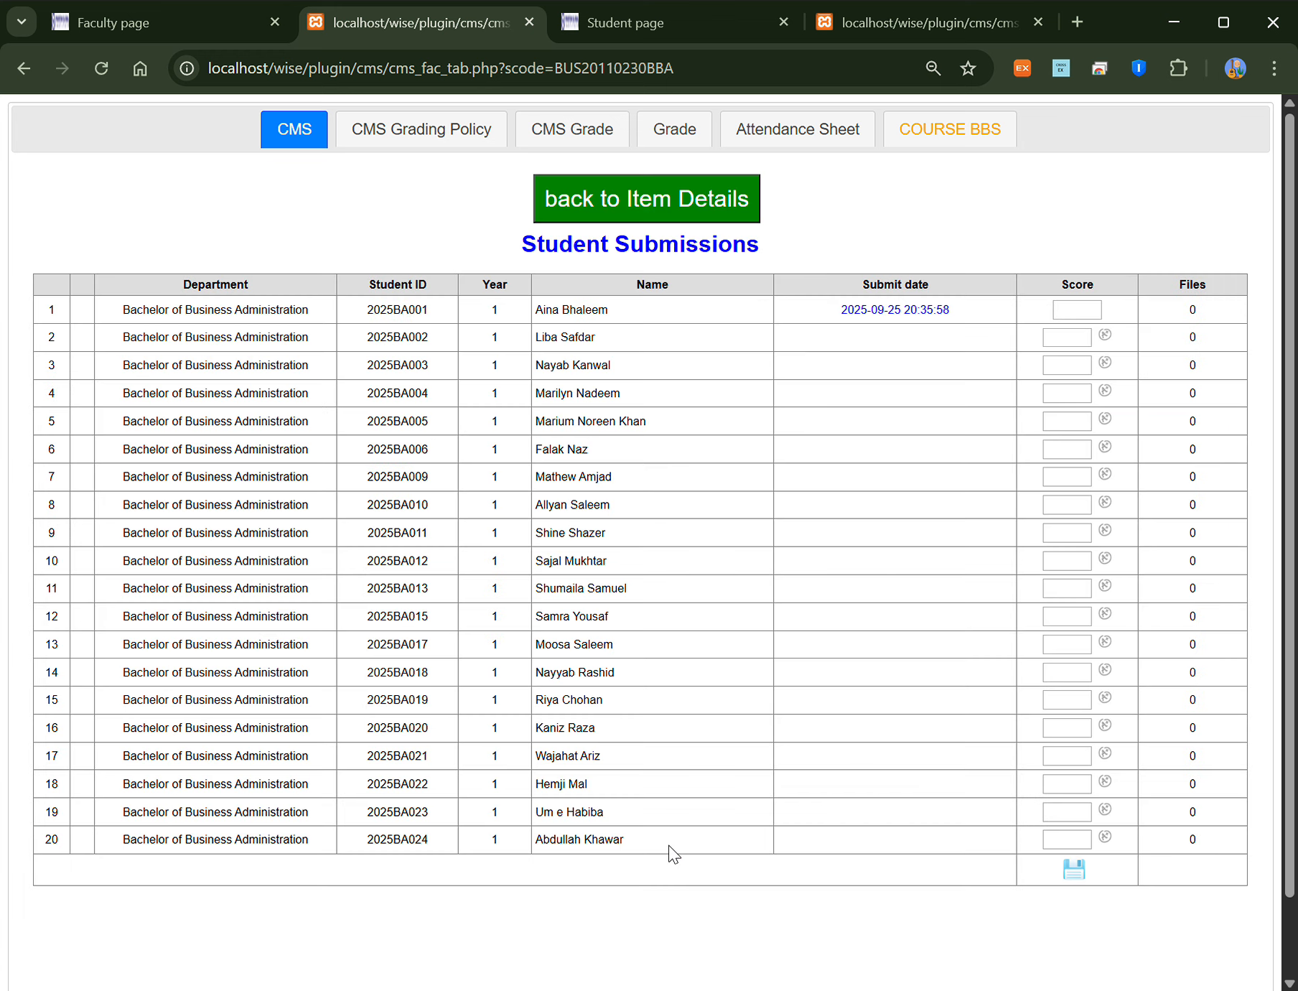
pyautogui.click(684, 211)
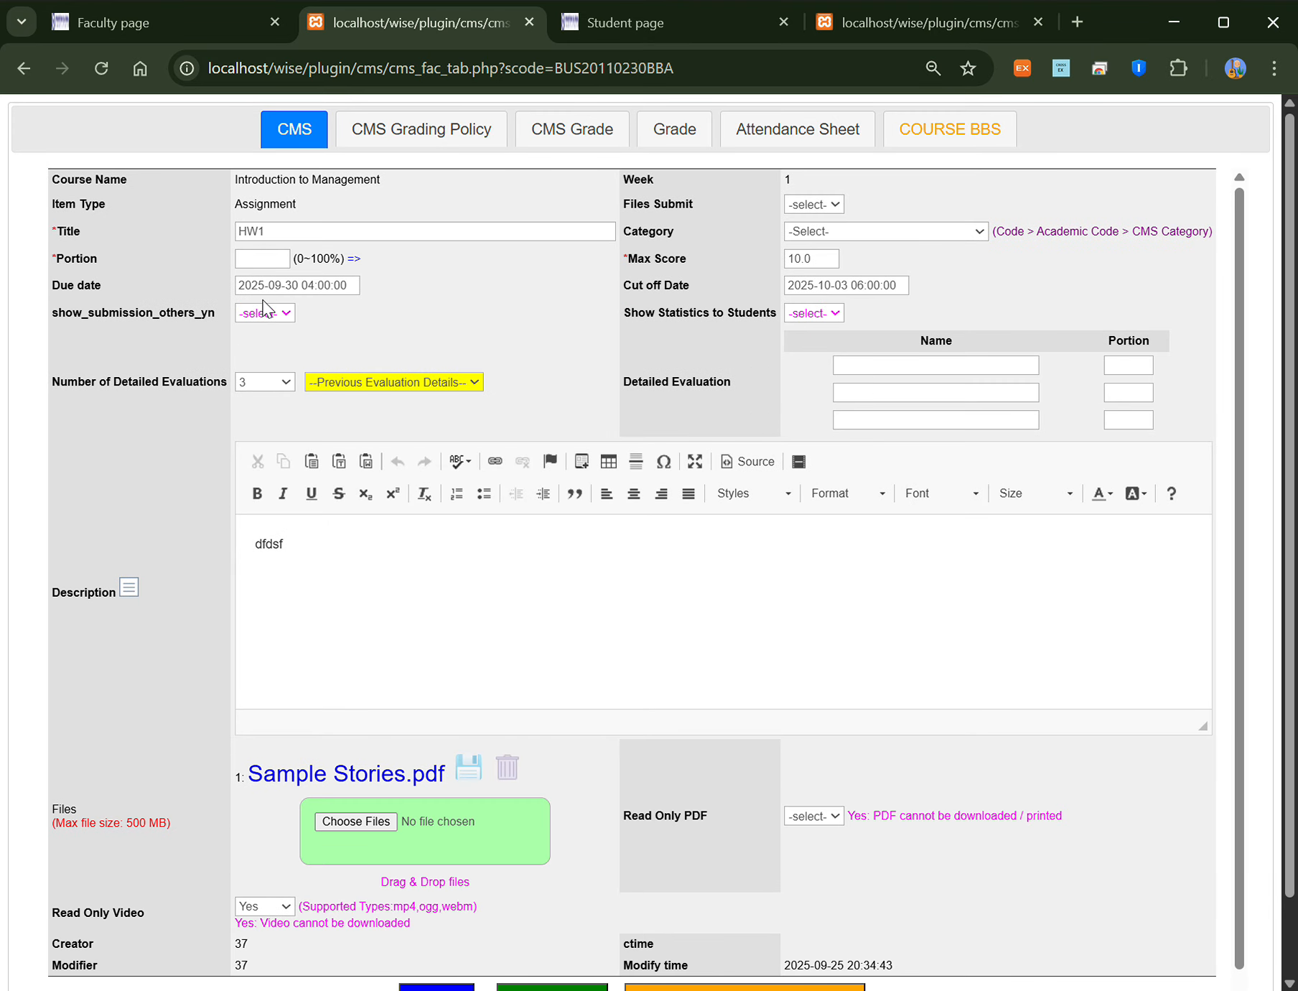
# Step: Enter detailed evaluation criteria Creativity 30, reading 20 and Attidue 50
pyautogui.click(908, 370)
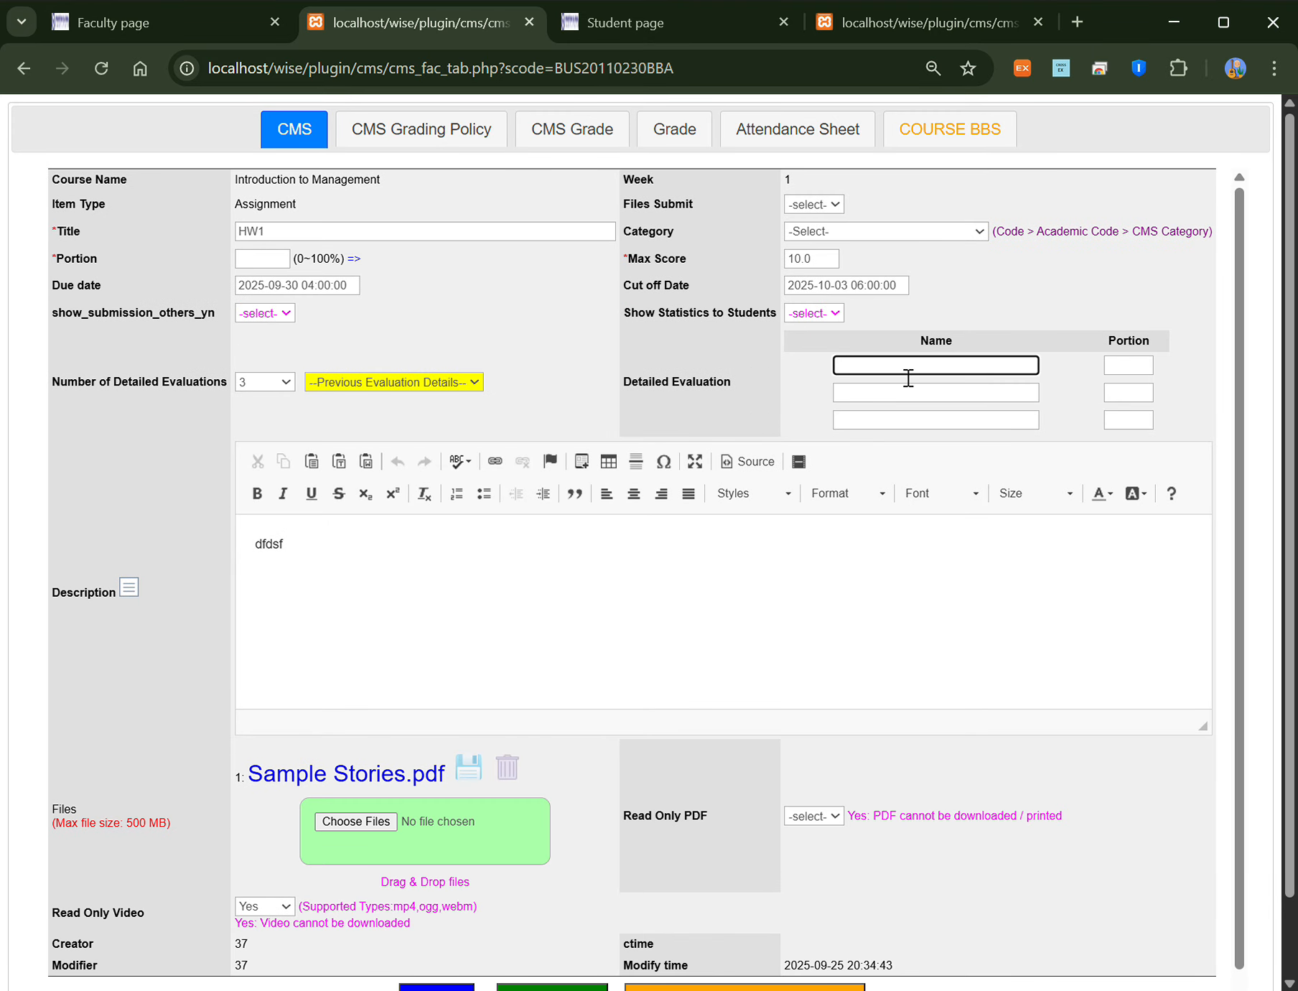
pyautogui.click(941, 402)
pyautogui.click(1145, 370)
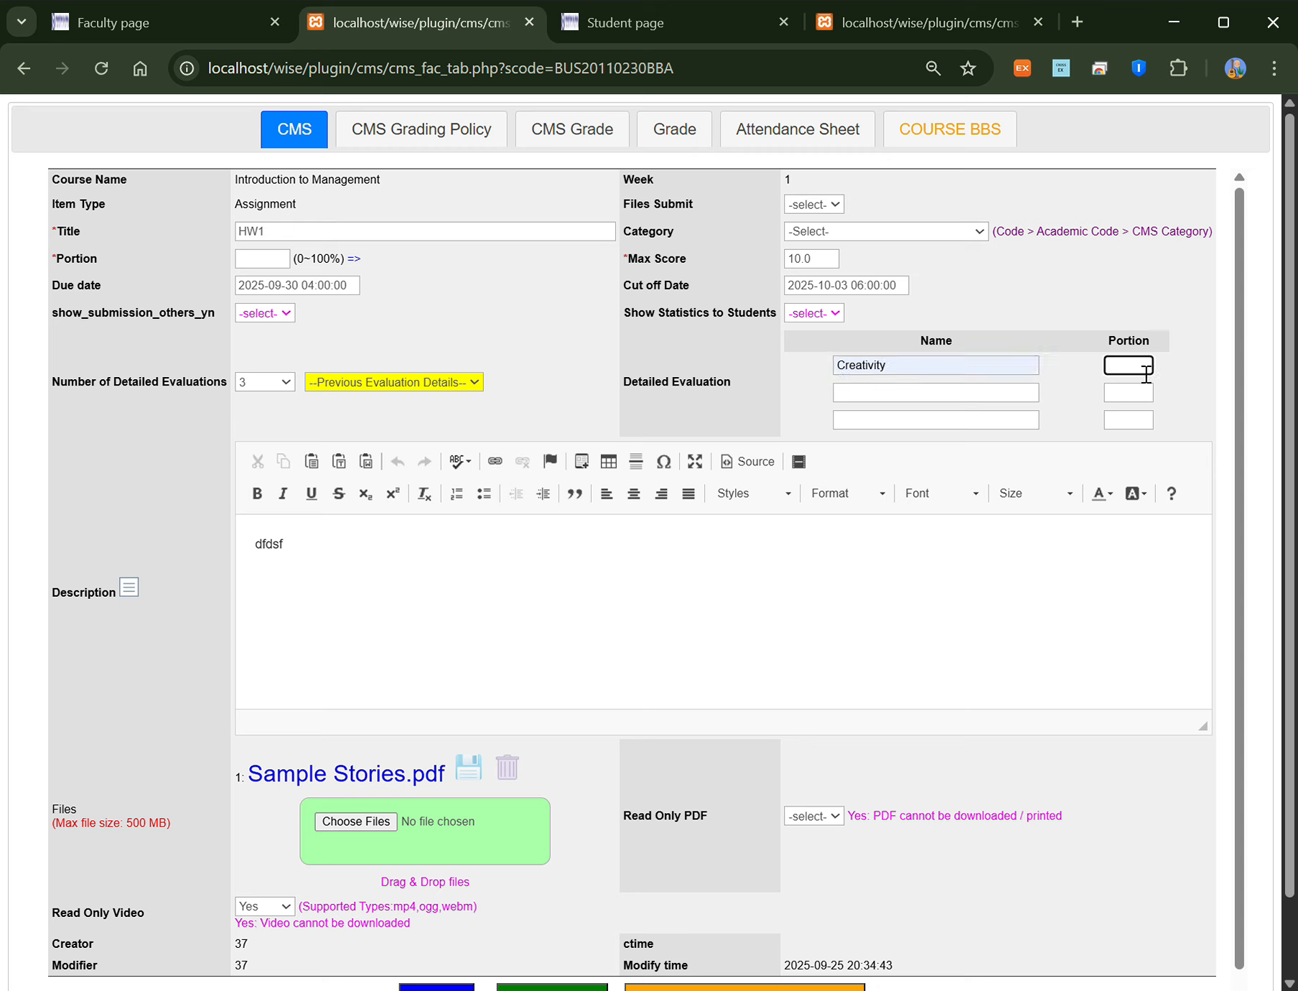
pyautogui.write('30')
pyautogui.click(931, 395)
pyautogui.click(945, 458)
pyautogui.click(1143, 397)
pyautogui.write('20')
pyautogui.click(927, 422)
pyautogui.click(947, 585)
pyautogui.click(1148, 426)
pyautogui.write('50')
pyautogui.click(621, 423)
# Step: Set HW1's assignment portion to 10%, save it, and open its student submissions
pyautogui.scroll(-1, 506, 810)
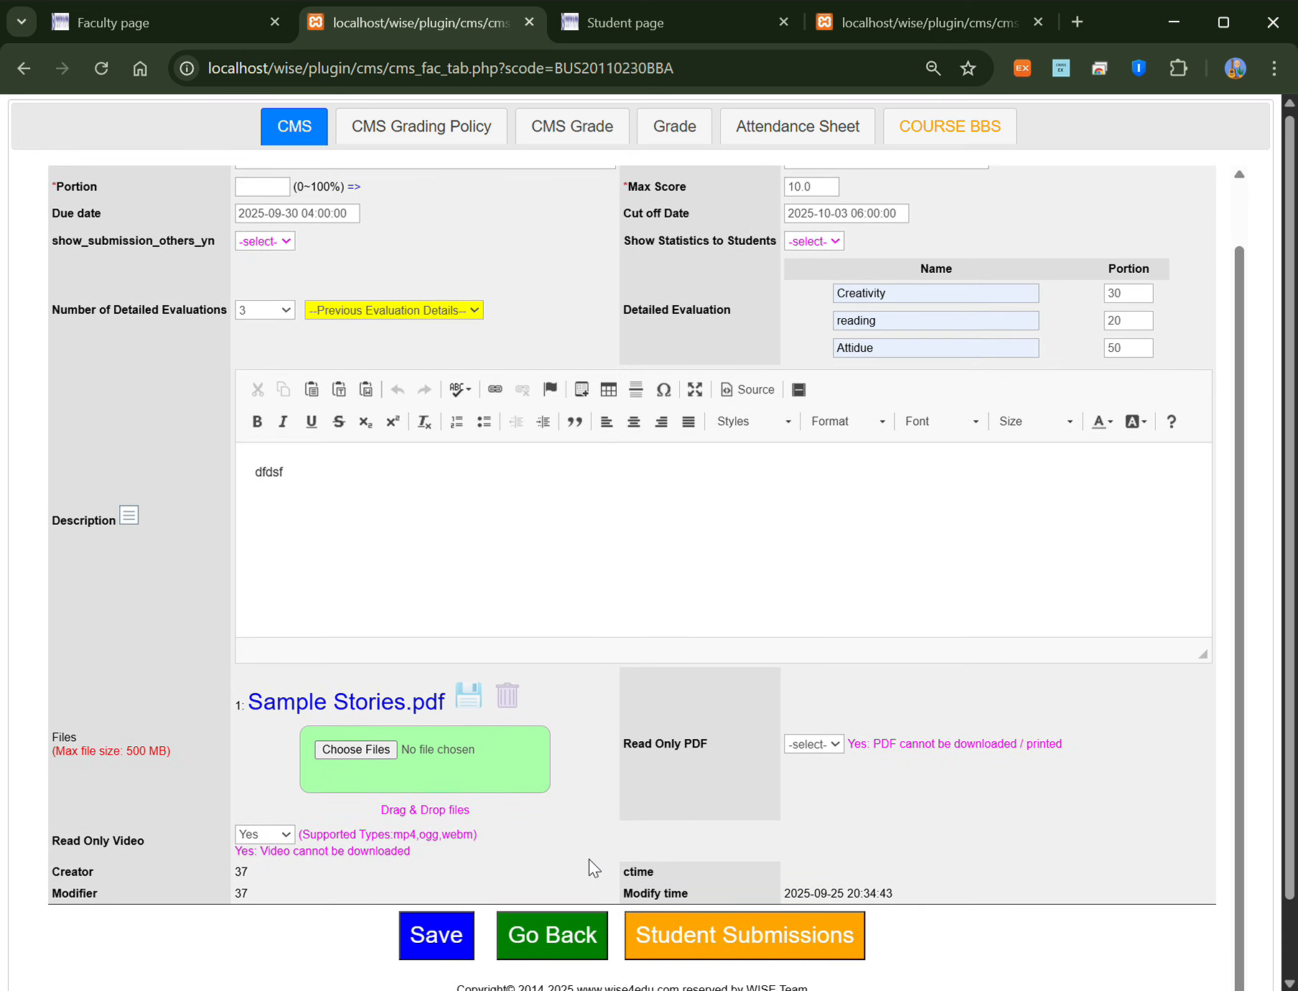
pyautogui.click(438, 935)
pyautogui.click(836, 203)
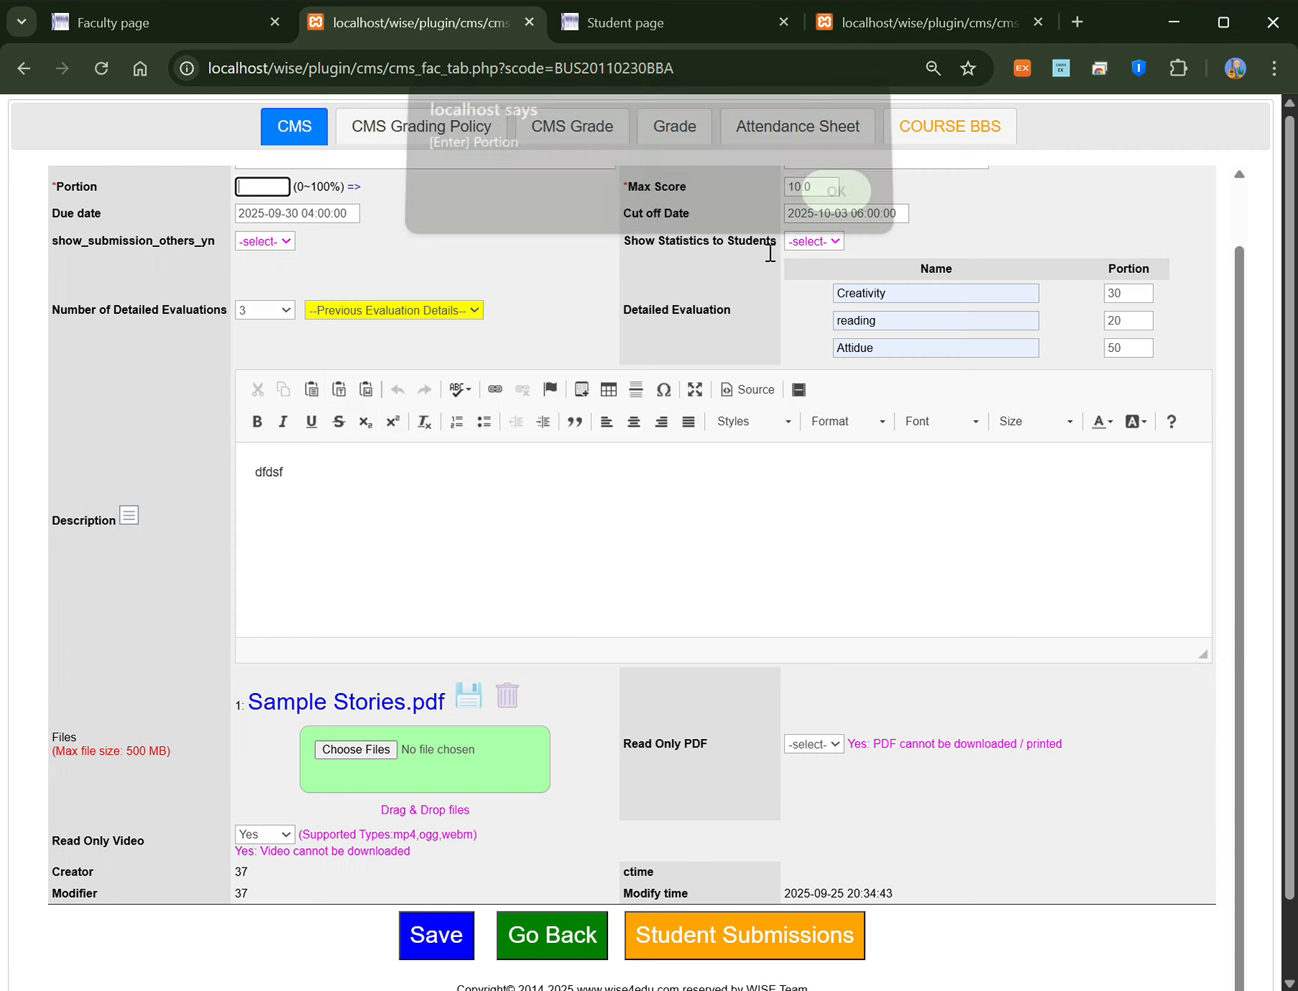
pyautogui.scroll(1, 337, 316)
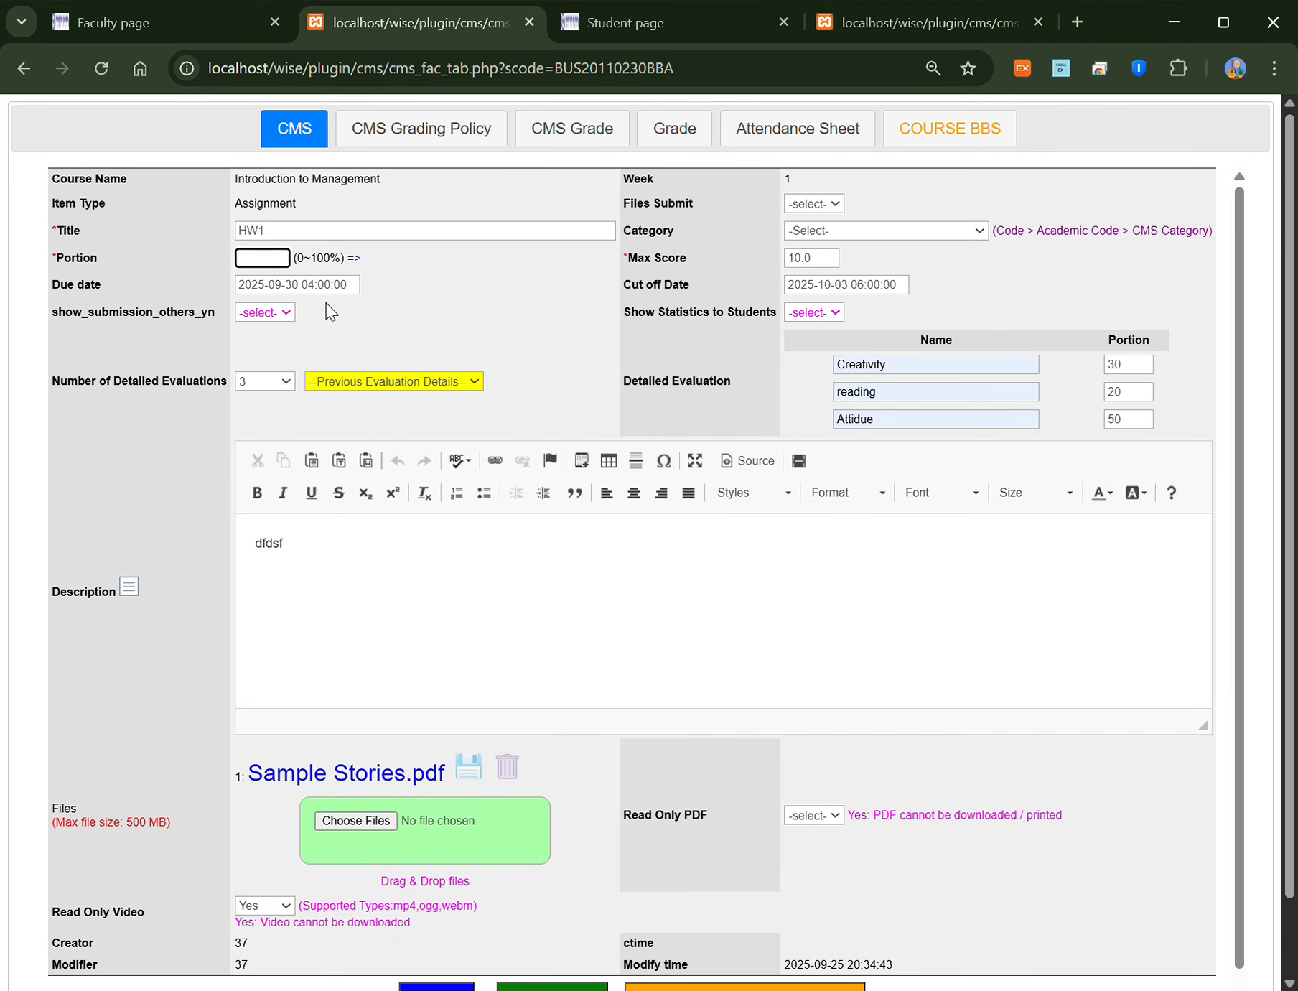
pyautogui.write('10')
pyautogui.click(826, 251)
pyautogui.scroll(-1, 453, 891)
pyautogui.click(437, 938)
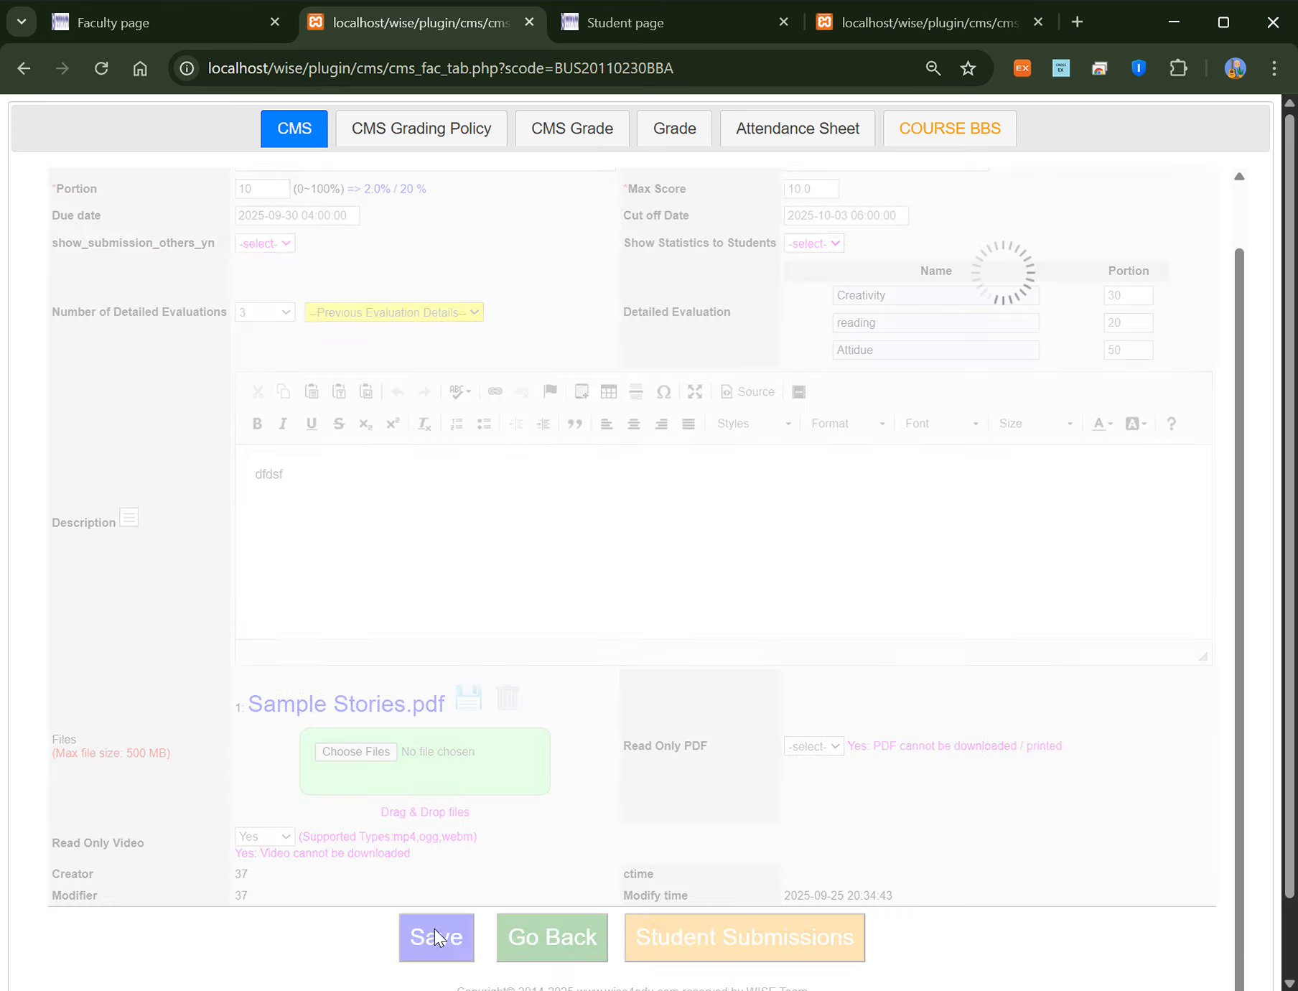
pyautogui.click(808, 208)
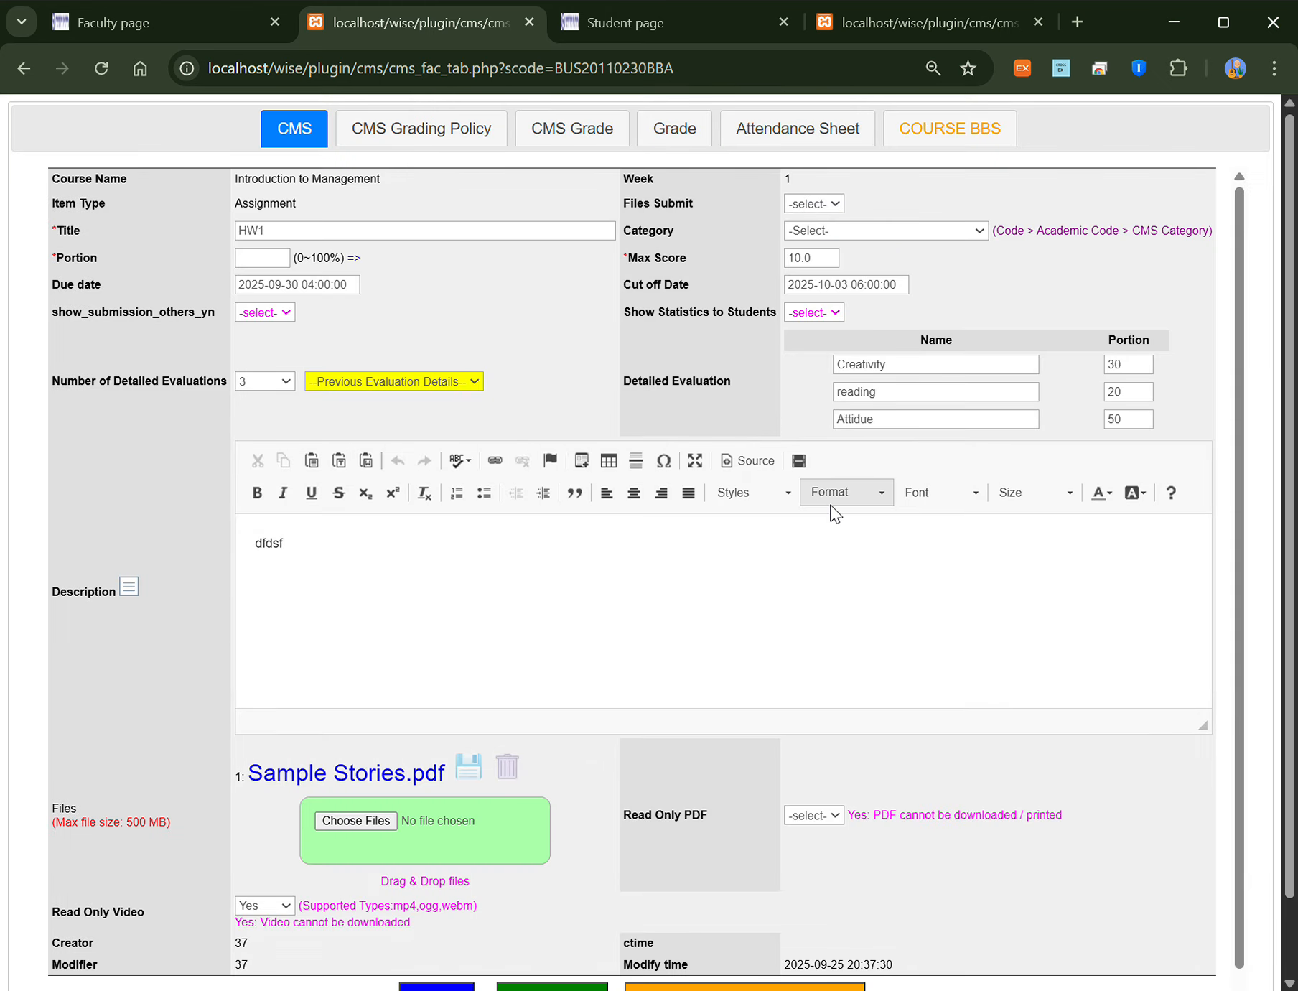
pyautogui.scroll(-1, 769, 895)
pyautogui.click(773, 939)
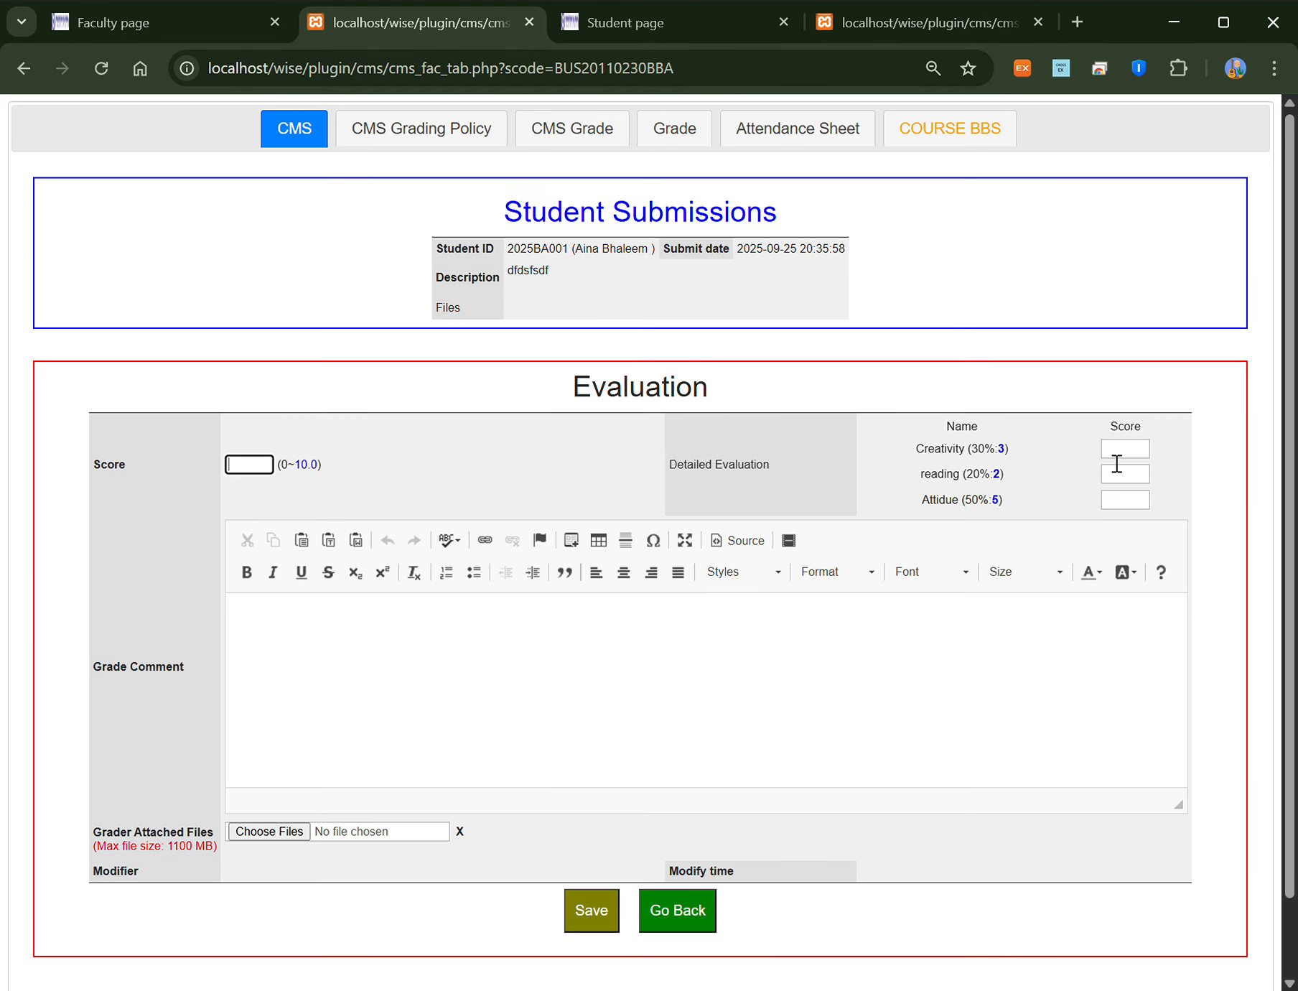
# Step: Score the submitting student 2 for Creativity, 1.5 for reading and 4 for Attidue
pyautogui.click(1130, 451)
pyautogui.write('2')
pyautogui.press('Tab')
pyautogui.write('1.5')
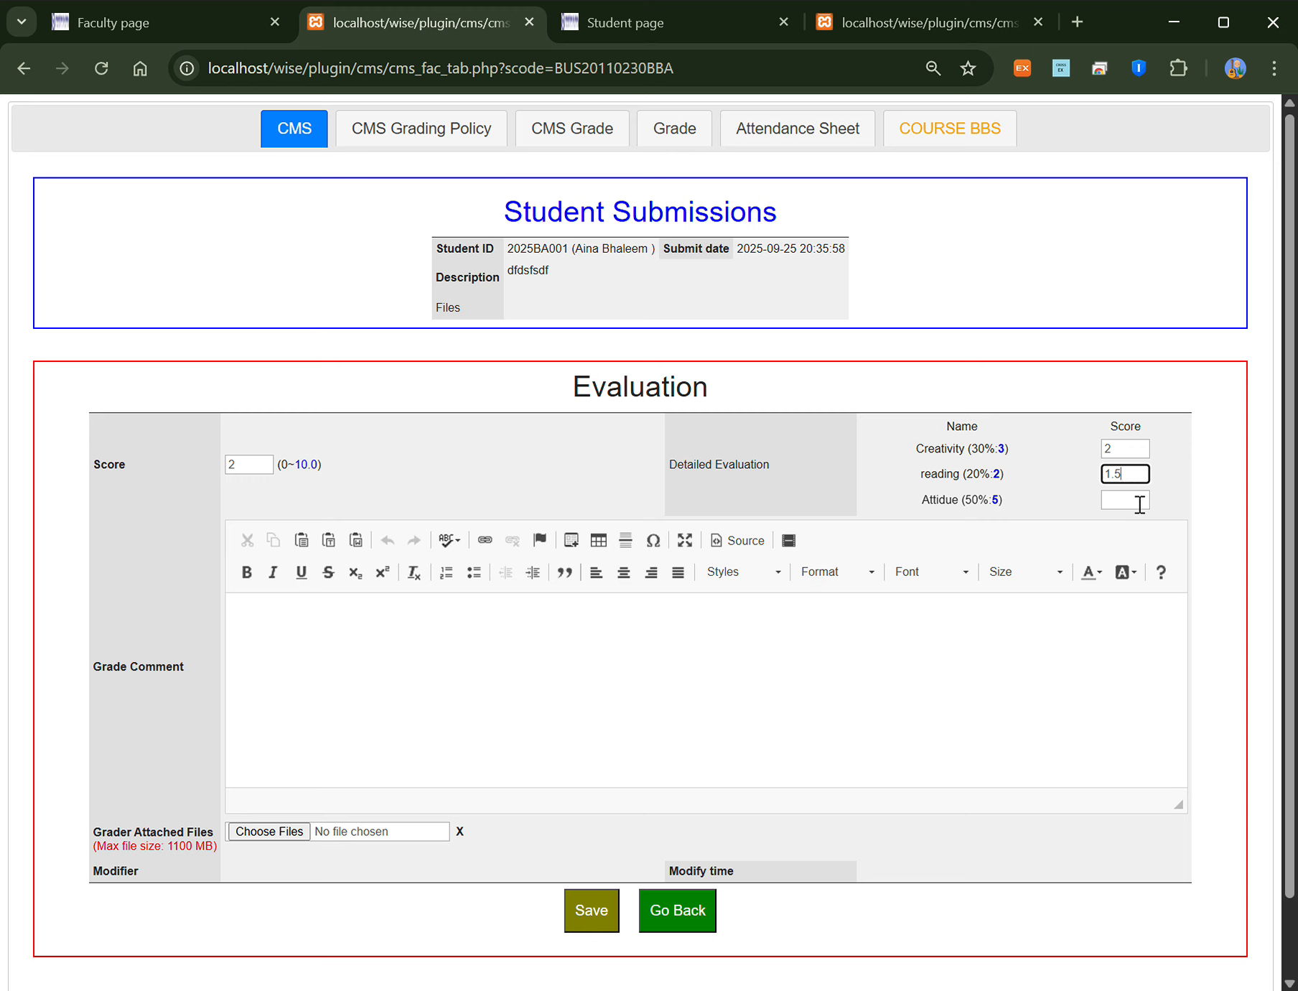
pyautogui.click(1141, 506)
pyautogui.write('4')
pyautogui.click(1033, 480)
# Step: Add the comment 'aaafdf', save the 7.5 evaluation, and return to the submissions list
pyautogui.click(348, 675)
pyautogui.write('aaafdf')
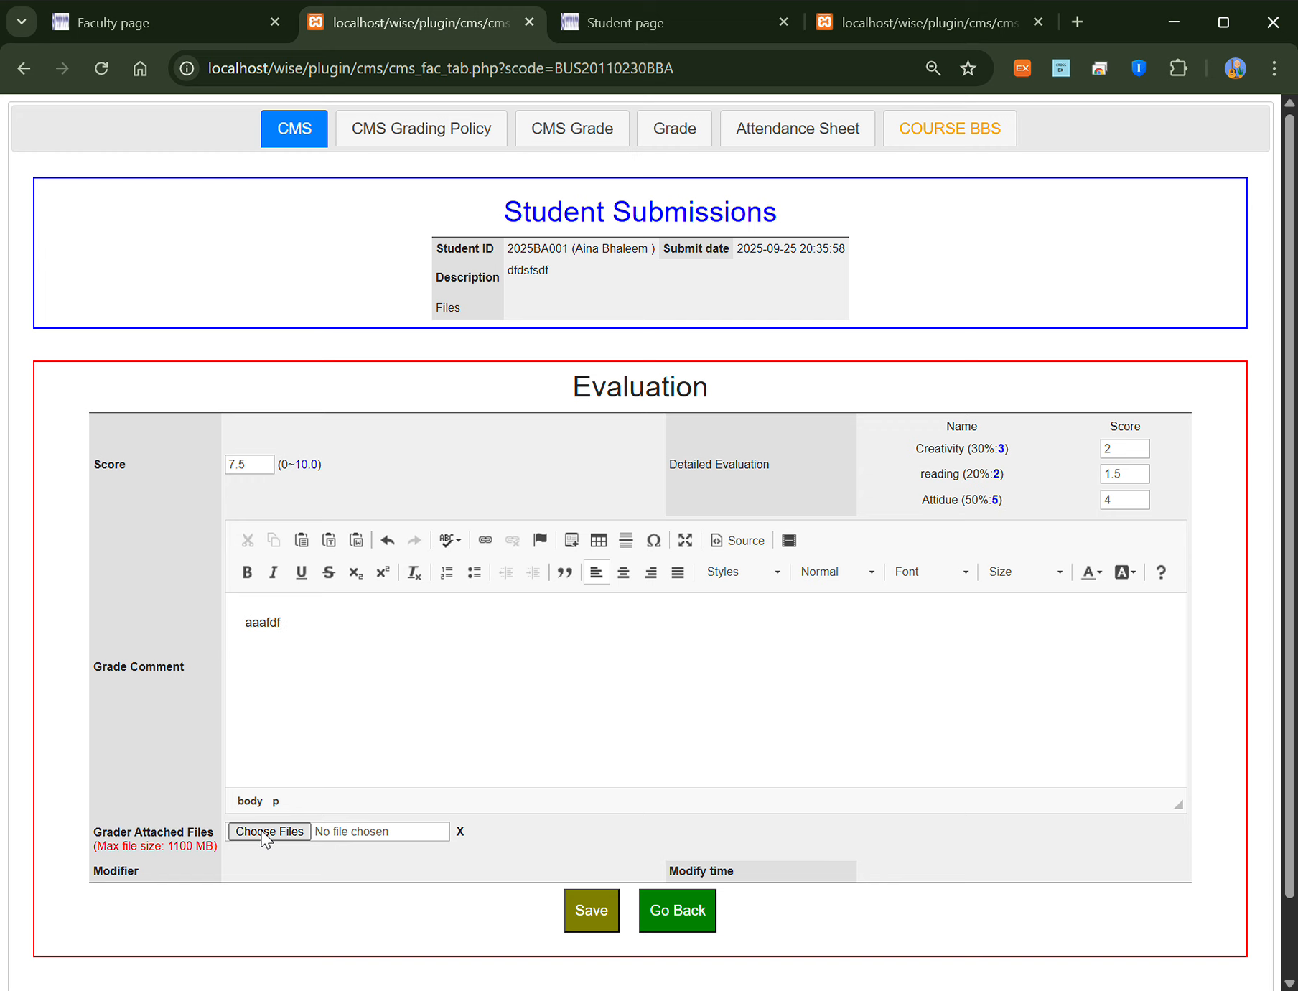
pyautogui.click(593, 913)
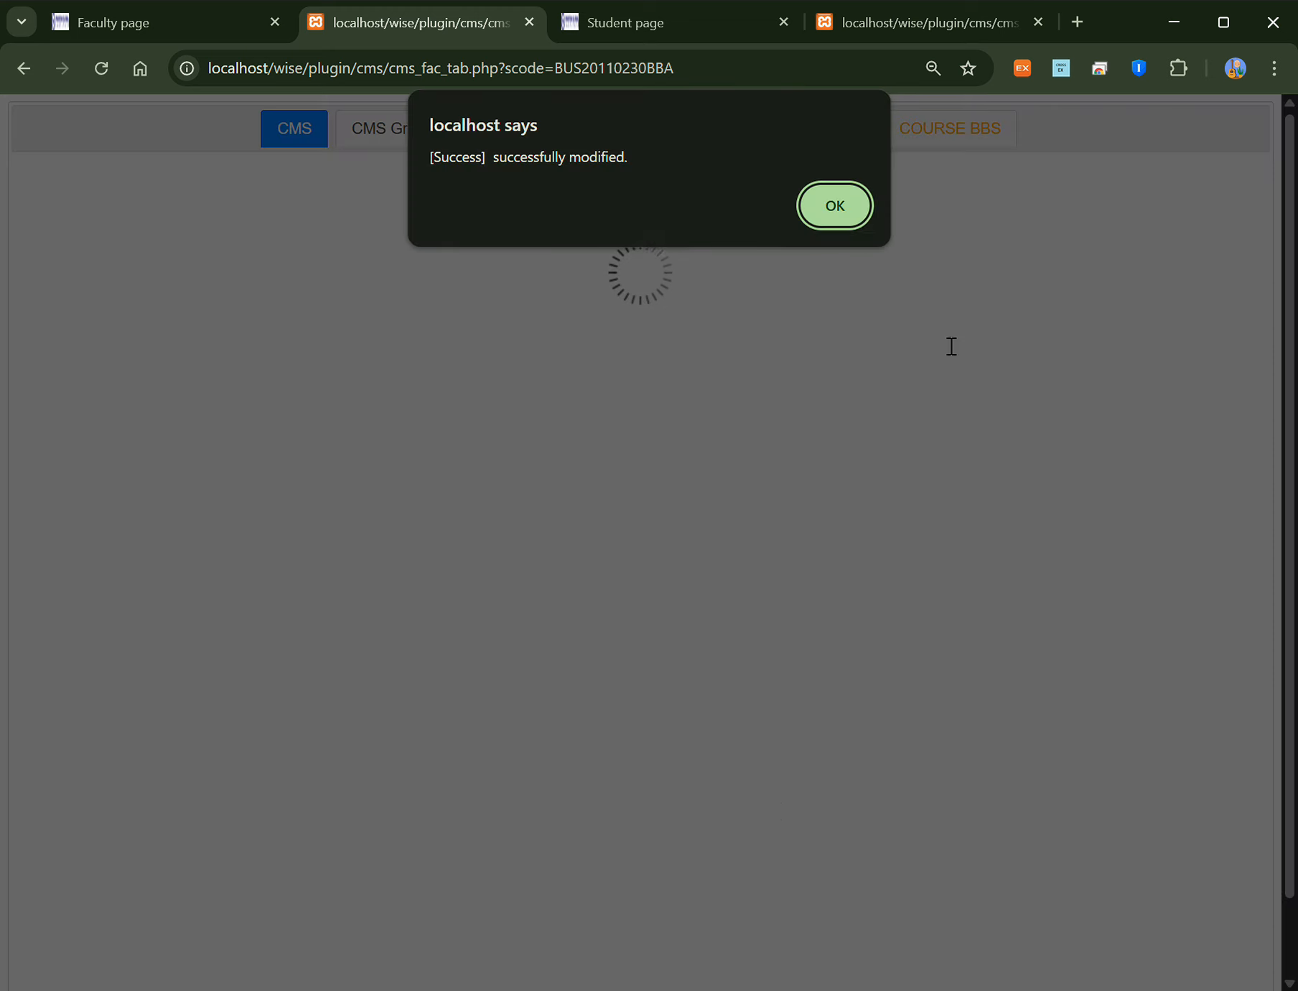
pyautogui.click(854, 217)
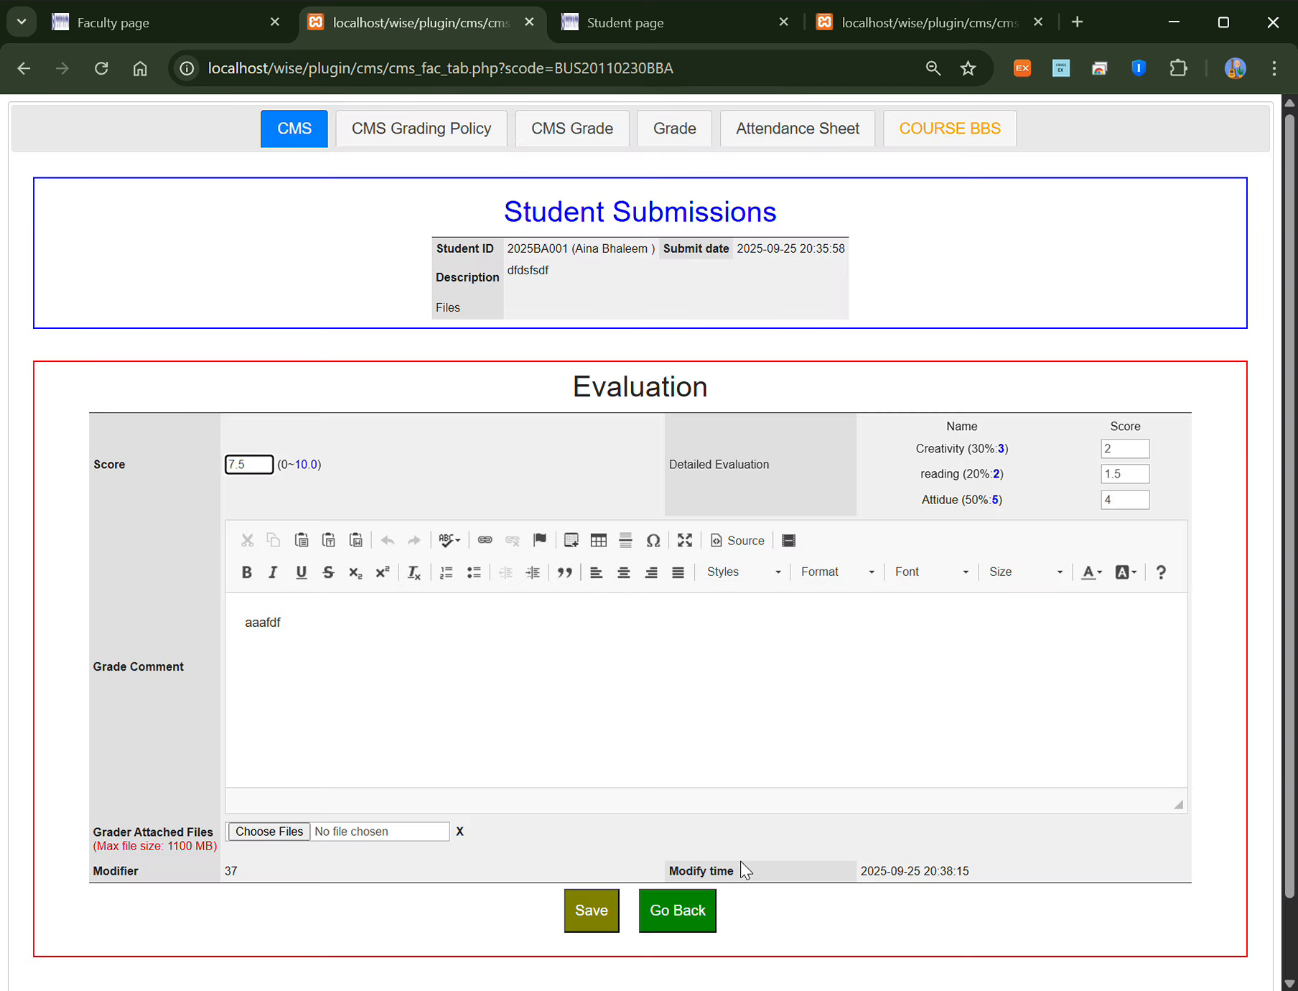
pyautogui.click(686, 916)
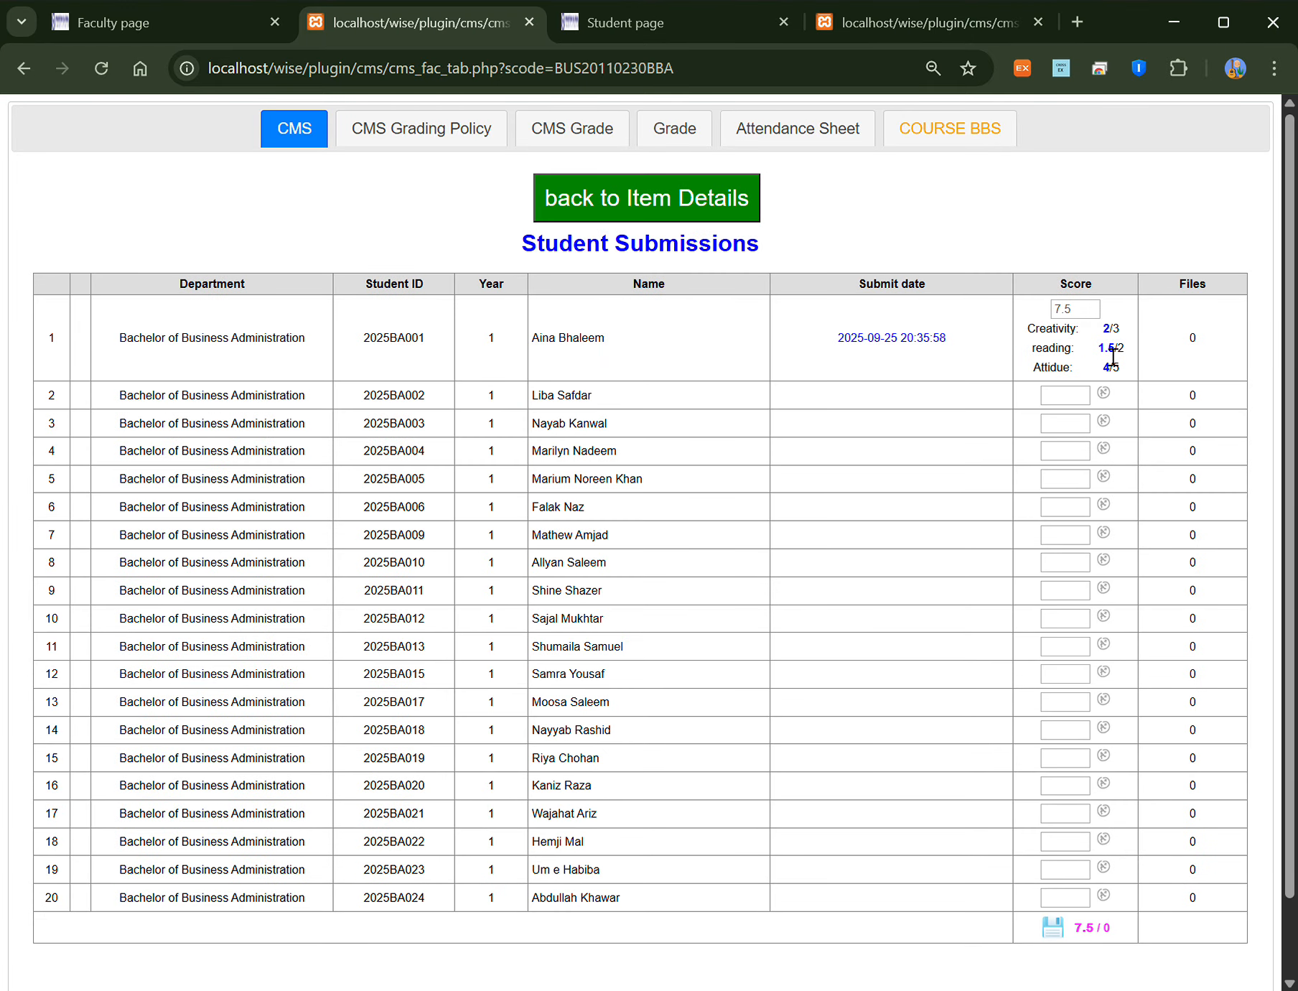
# Step: Give the second and third students 9 and 10, correcting 12 to 10 after the range warning
pyautogui.moveTo(1027, 325); pyautogui.dragTo(1130, 368)
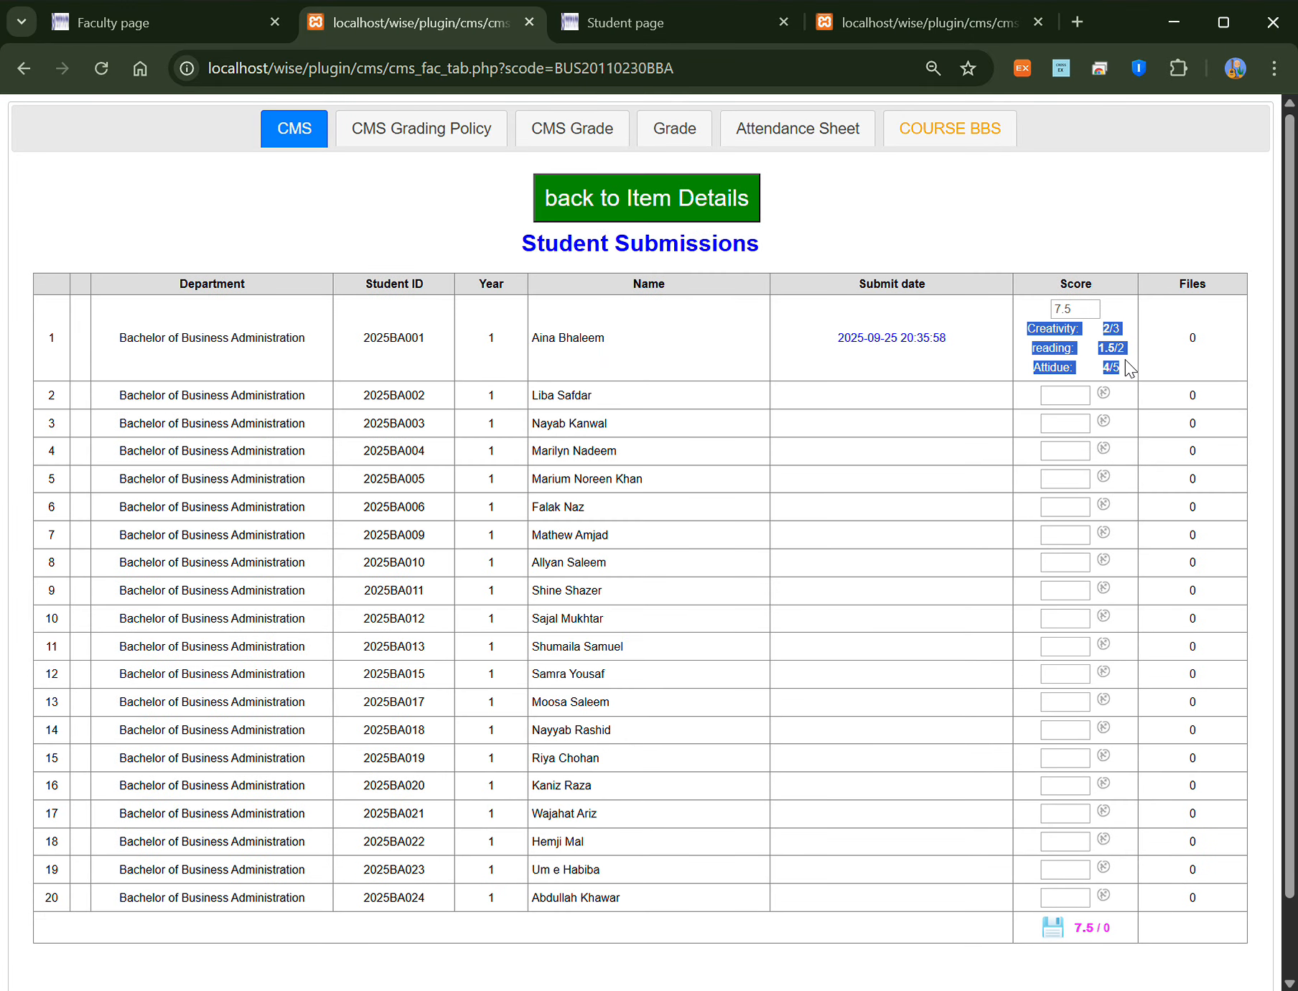
pyautogui.click(1004, 379)
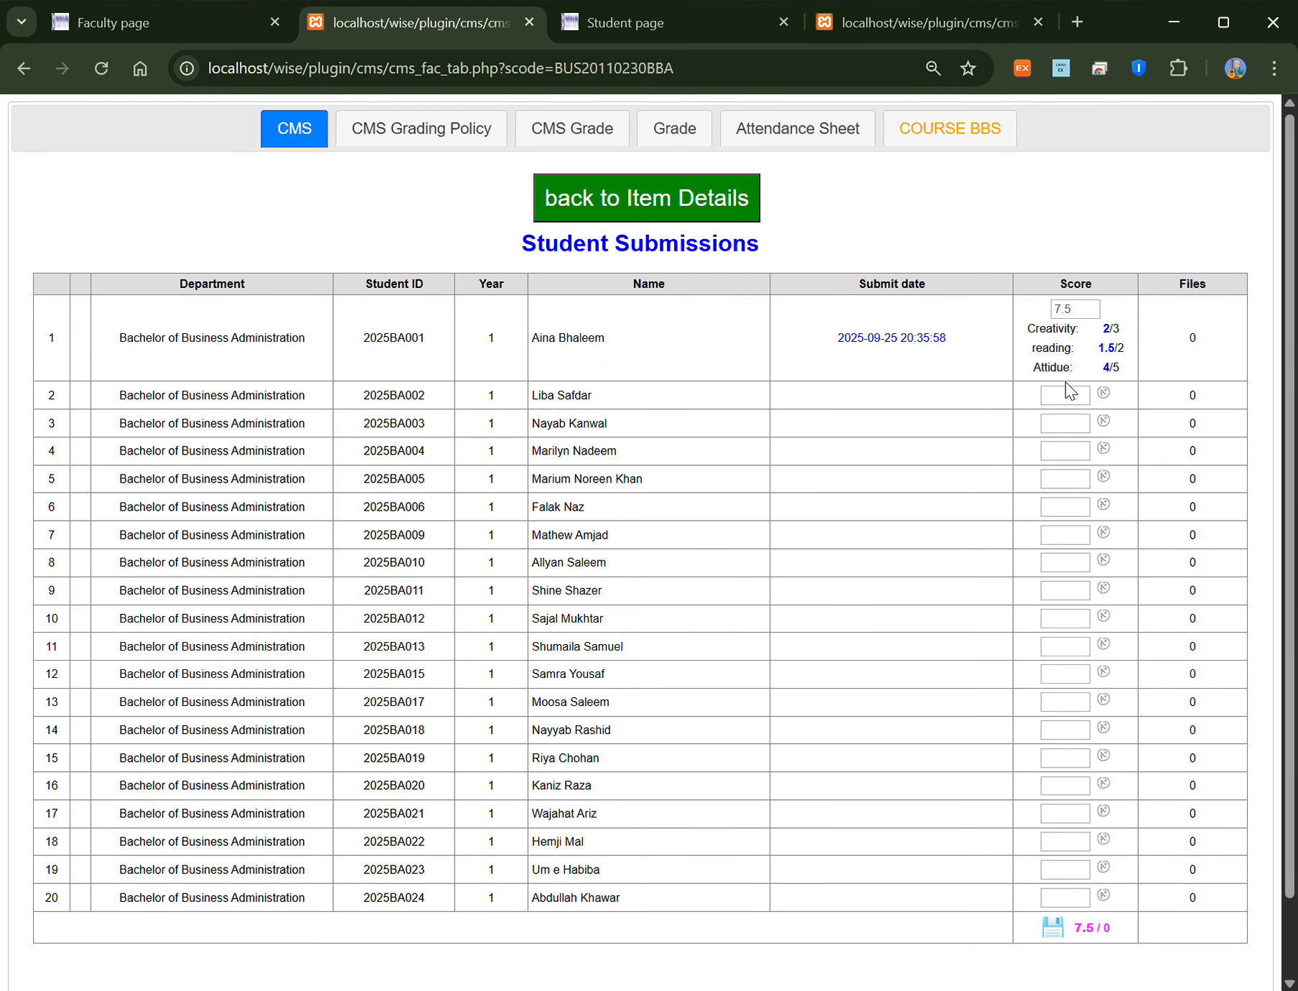
pyautogui.click(1077, 403)
pyautogui.write('9')
pyautogui.click(1079, 427)
pyautogui.write('12')
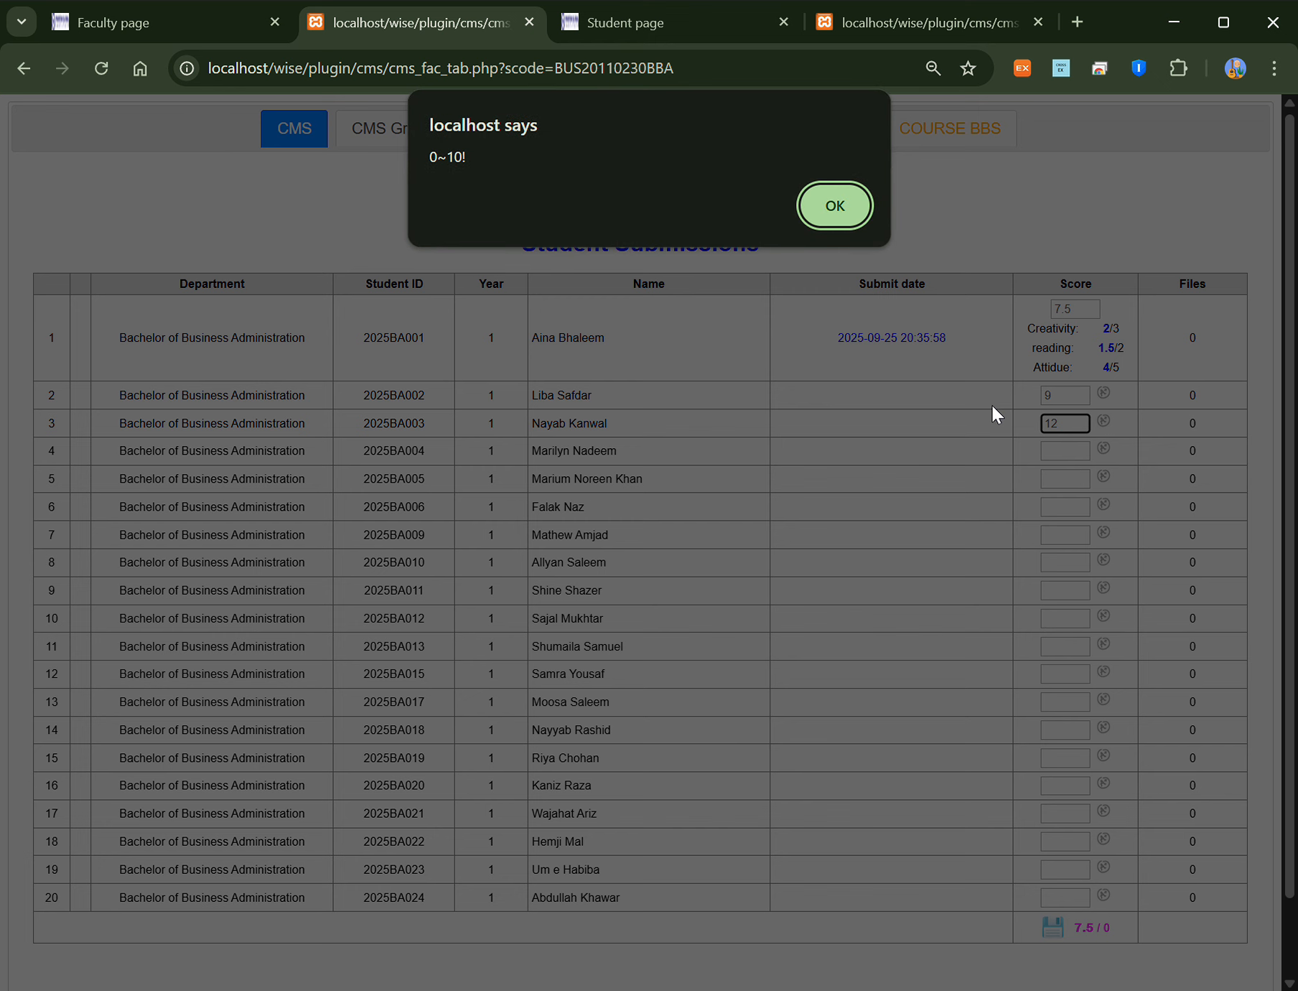
pyautogui.click(812, 211)
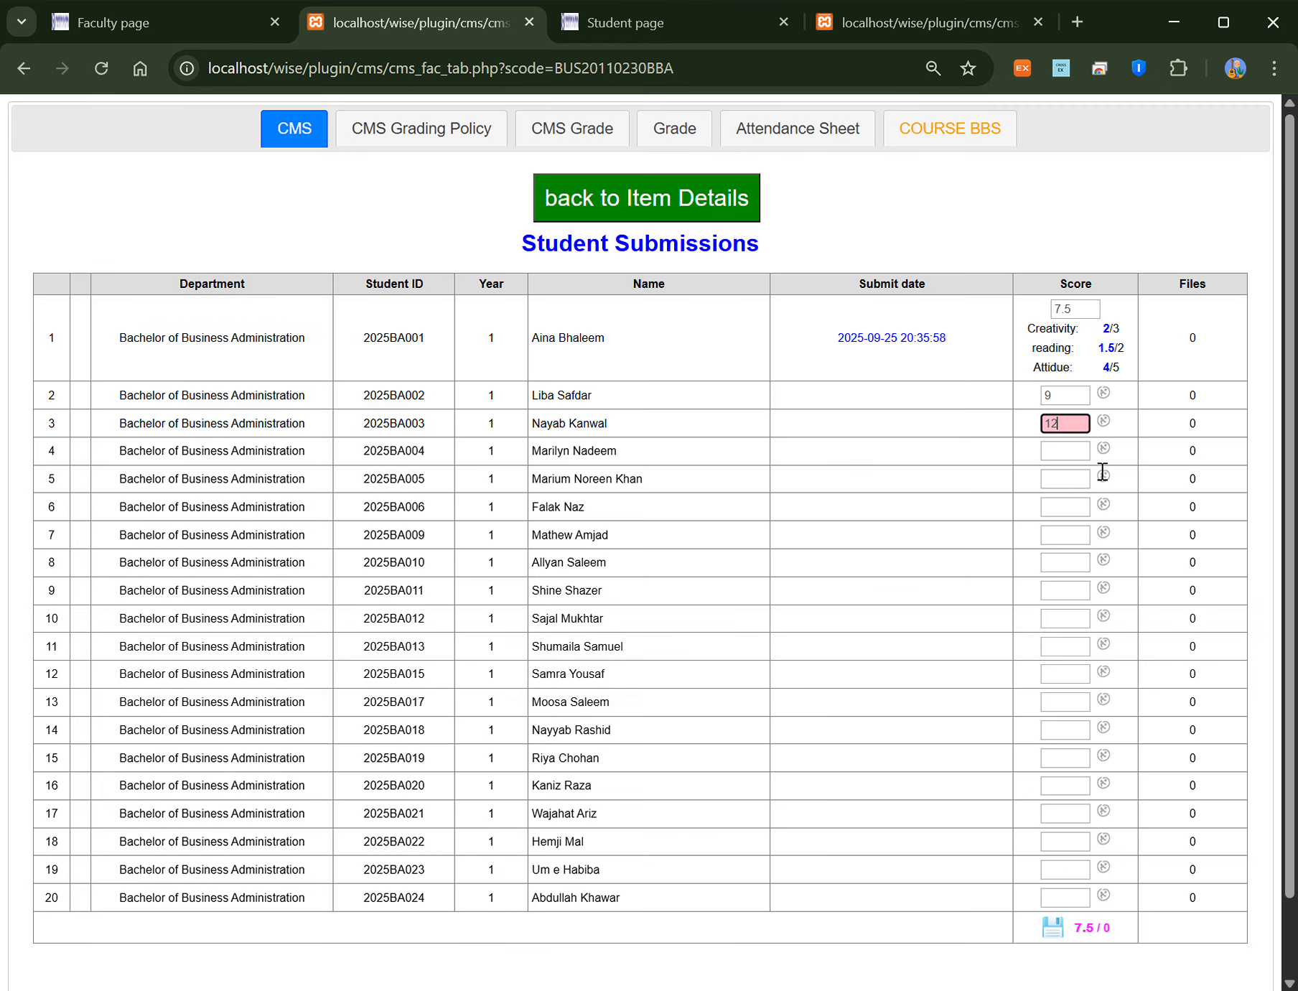
pyautogui.write('0')
# Step: Enter 5, 6 and 7 for the next three students and save all scores
pyautogui.click(1066, 460)
pyautogui.write('5')
pyautogui.click(1071, 480)
pyautogui.write('6')
pyautogui.click(1075, 508)
pyautogui.write('7')
pyautogui.click(1051, 973)
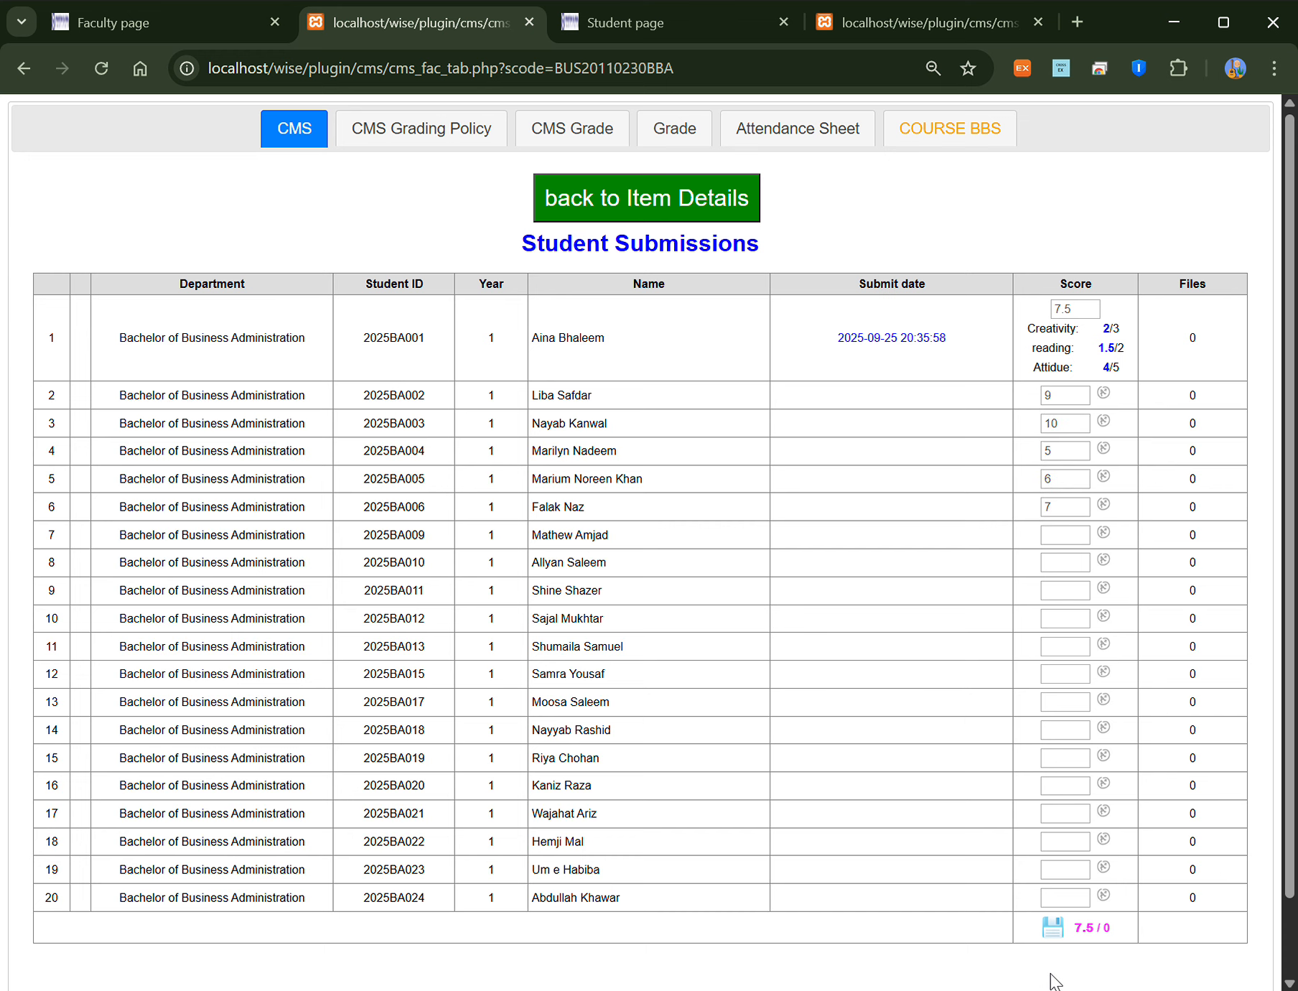
pyautogui.click(1053, 930)
pyautogui.click(761, 323)
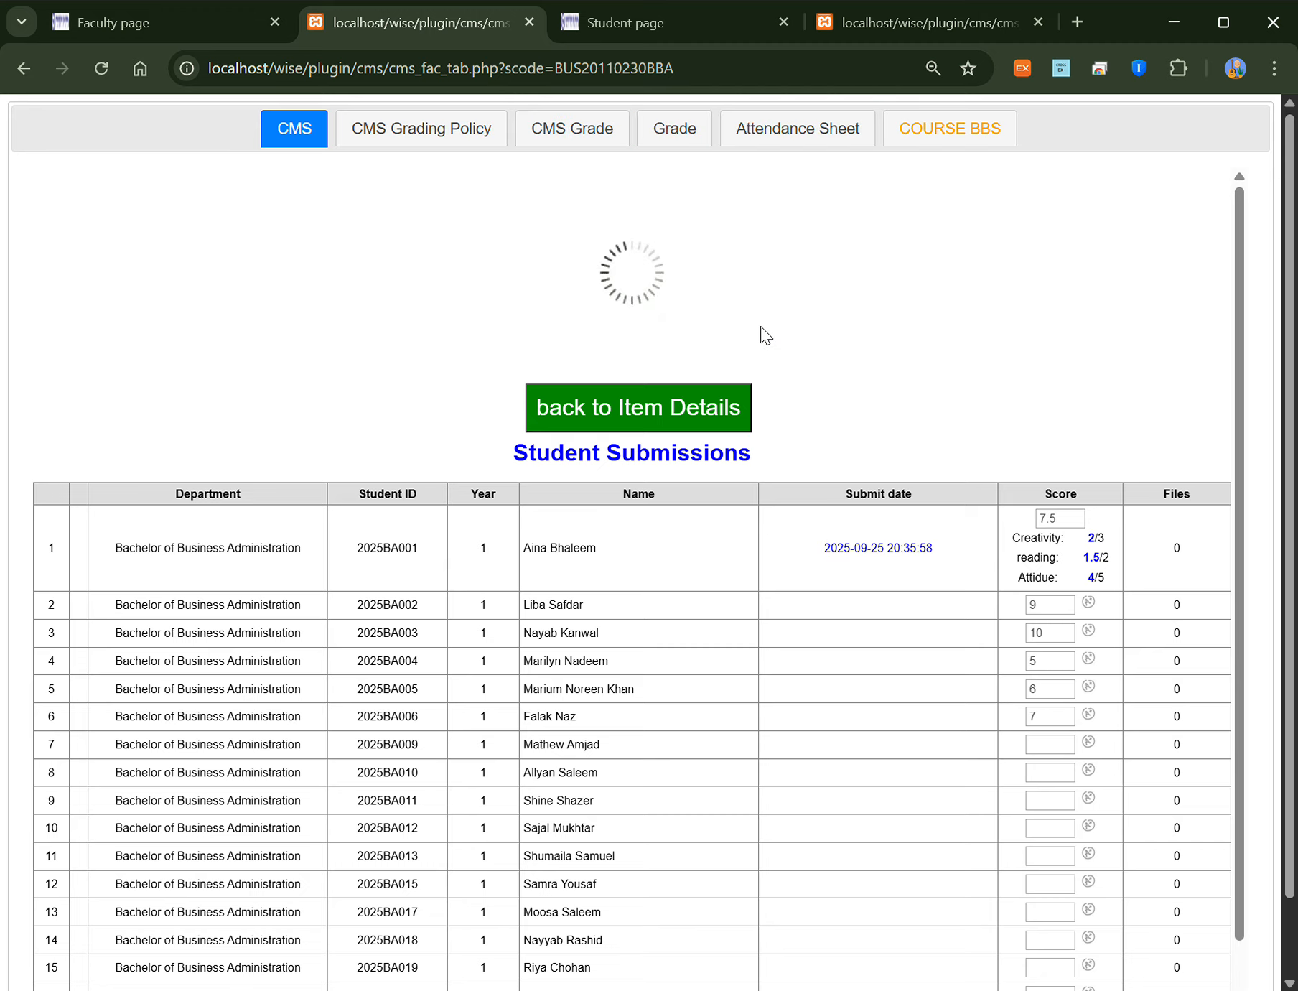
pyautogui.scroll(-5, 1060, 632)
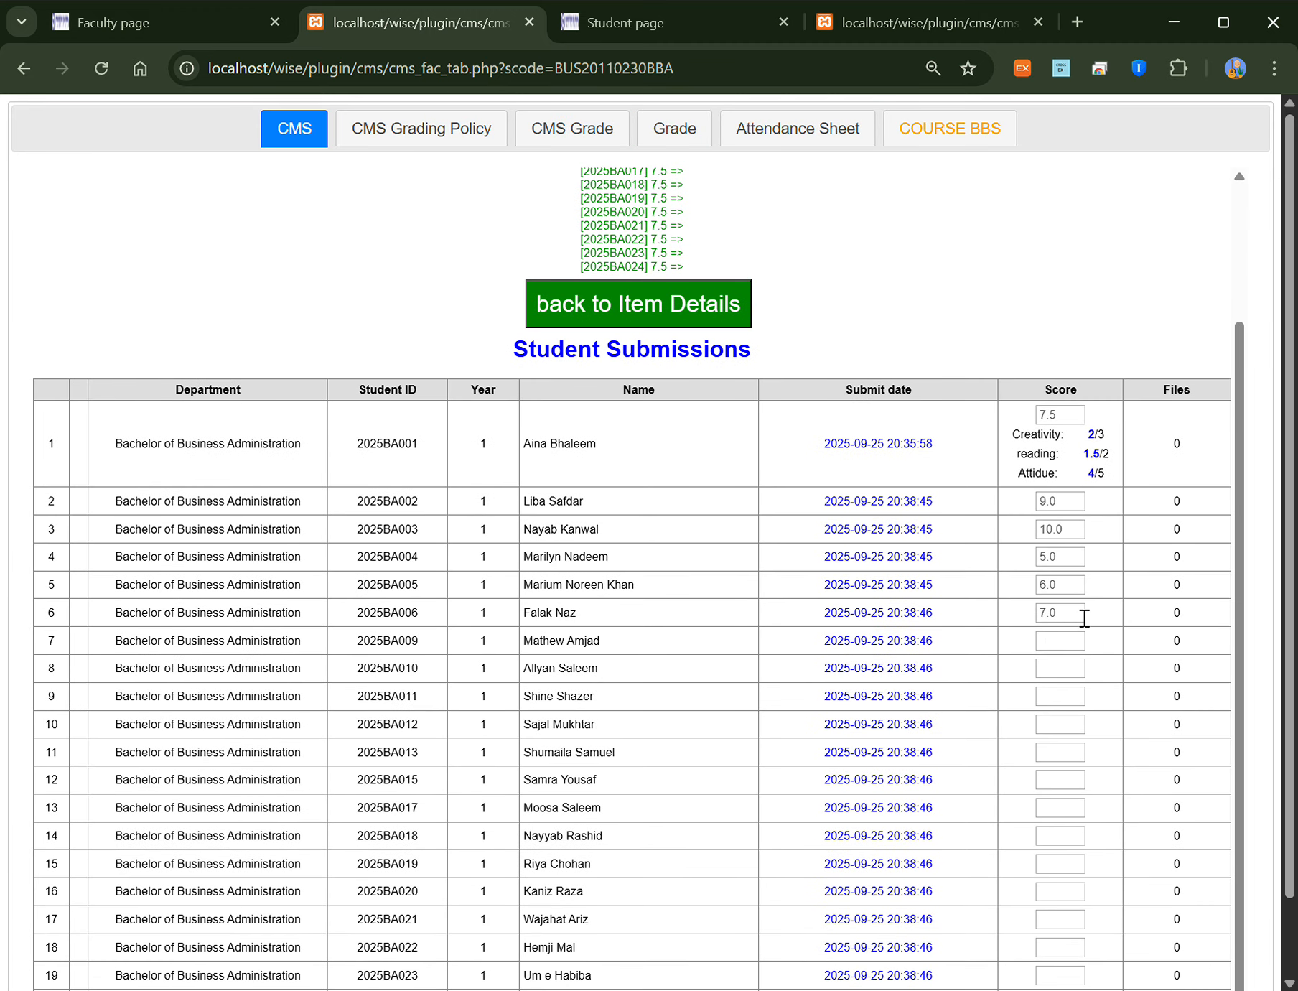
# Step: Go back from HW1's item details to the course's weekly item list
pyautogui.click(631, 307)
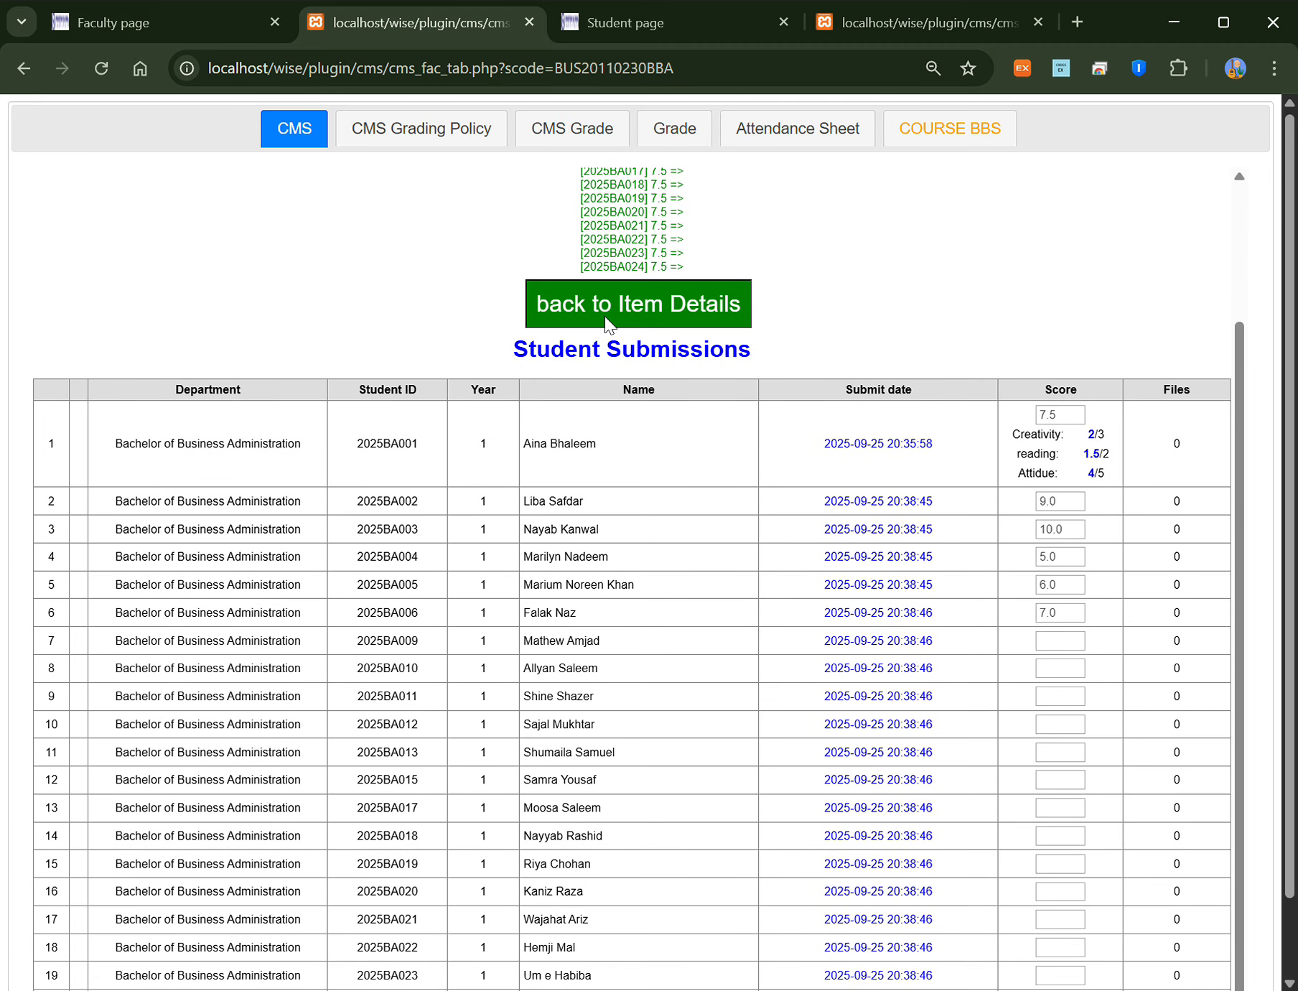
pyautogui.scroll(-1, 649, 796)
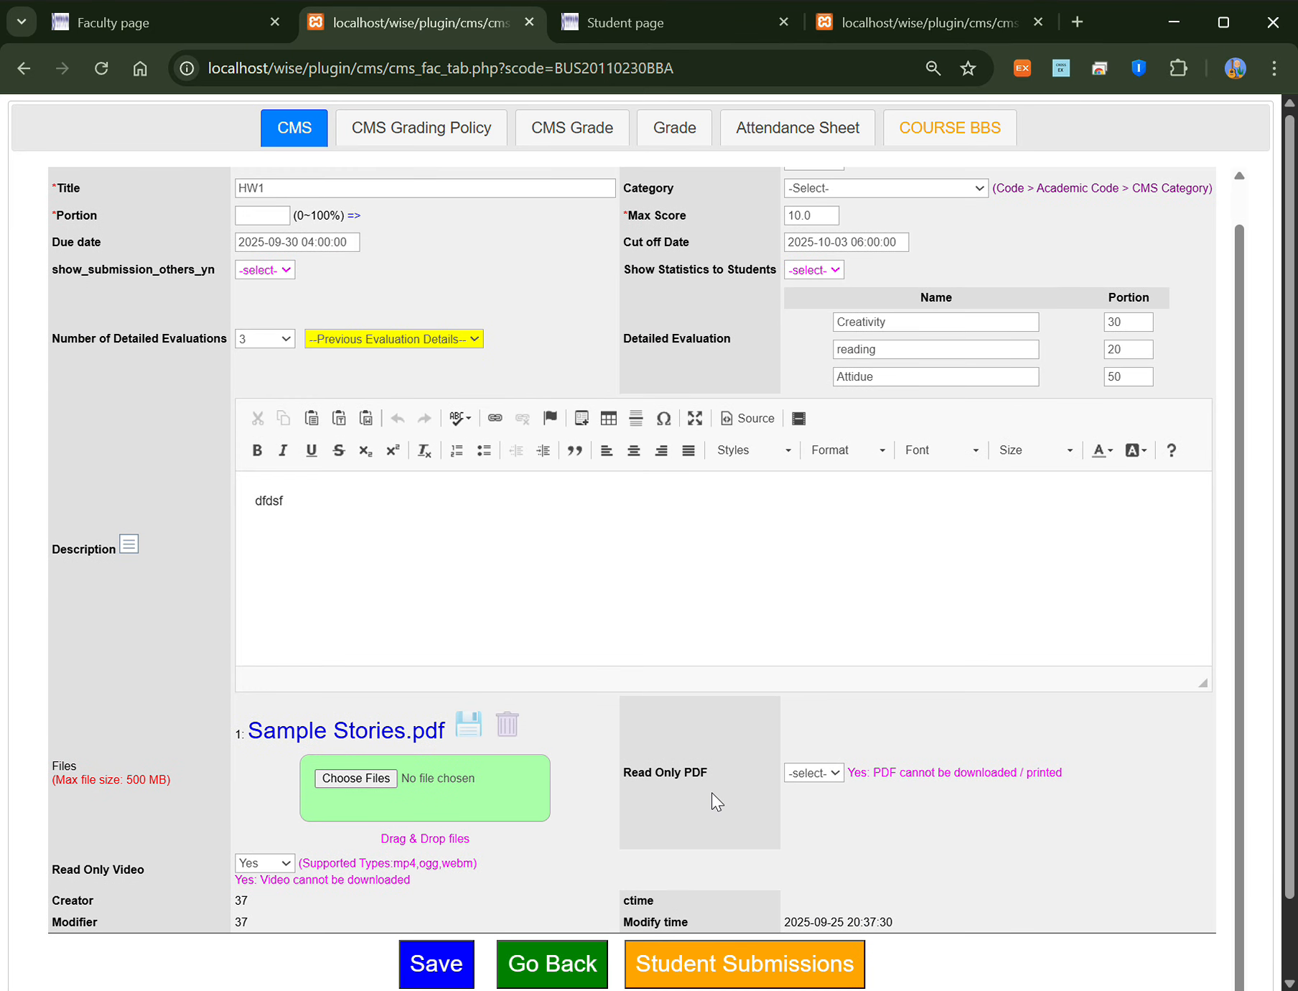
pyautogui.scroll(-1, 712, 792)
pyautogui.click(564, 881)
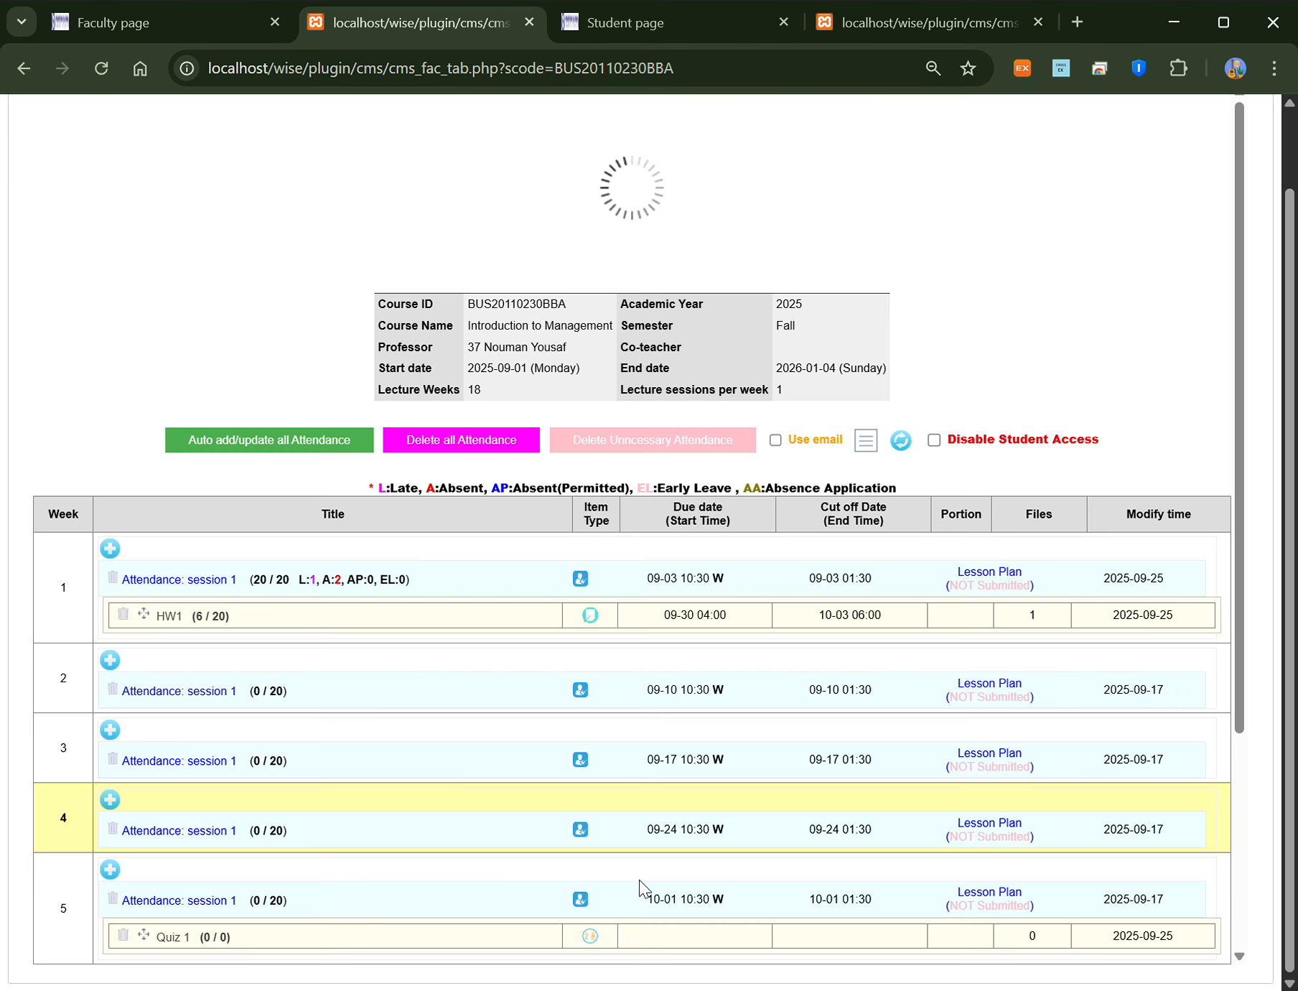
pyautogui.scroll(-3, 641, 889)
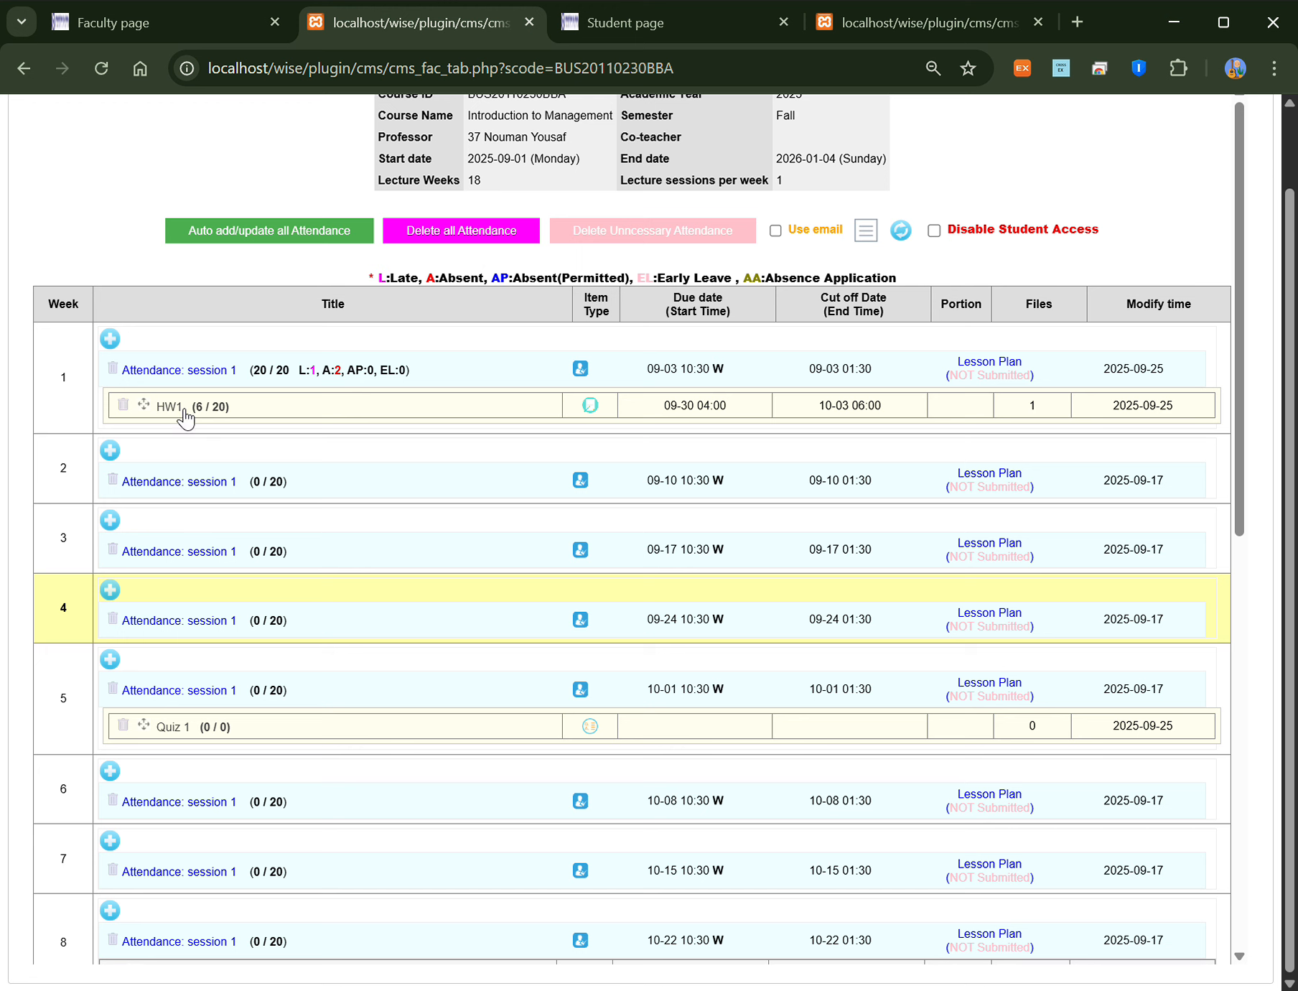
pyautogui.scroll(1, 388, 411)
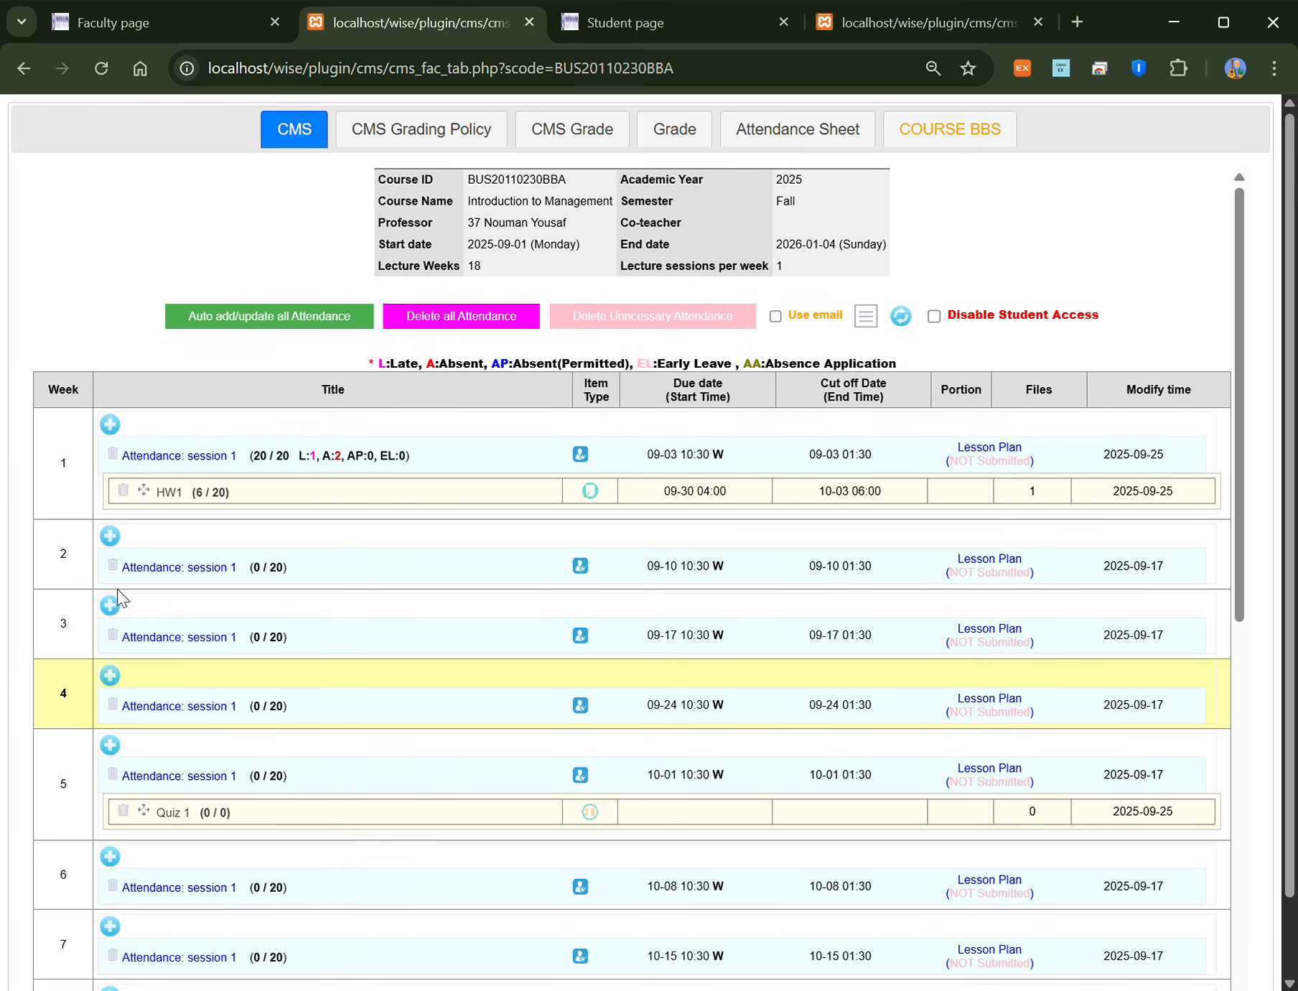
# Step: Start a new week 2 item and cancel leaving the unsaved form
pyautogui.click(111, 536)
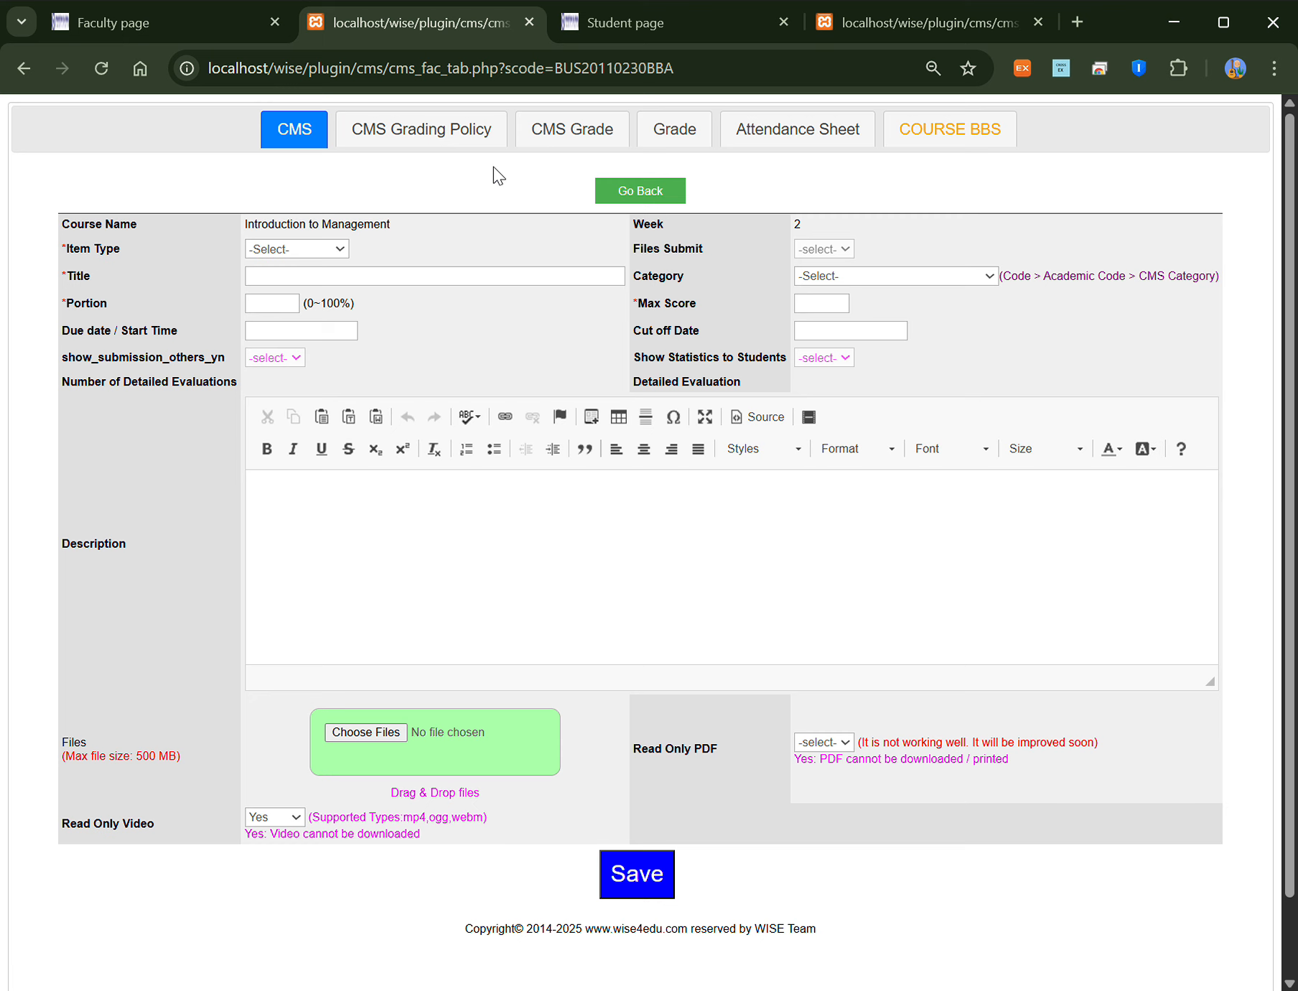
pyautogui.click(601, 186)
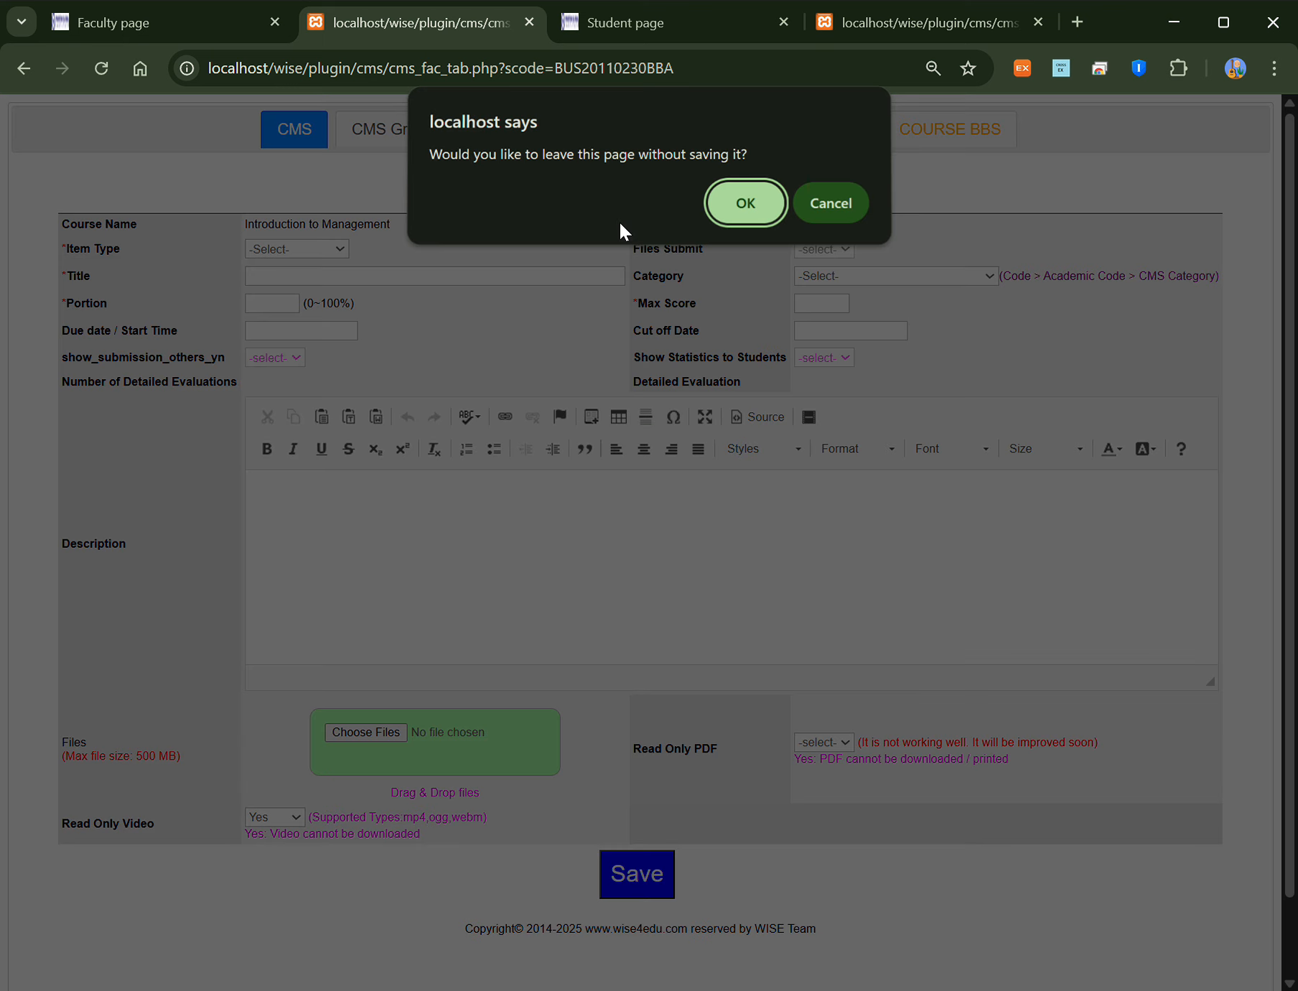
pyautogui.click(835, 214)
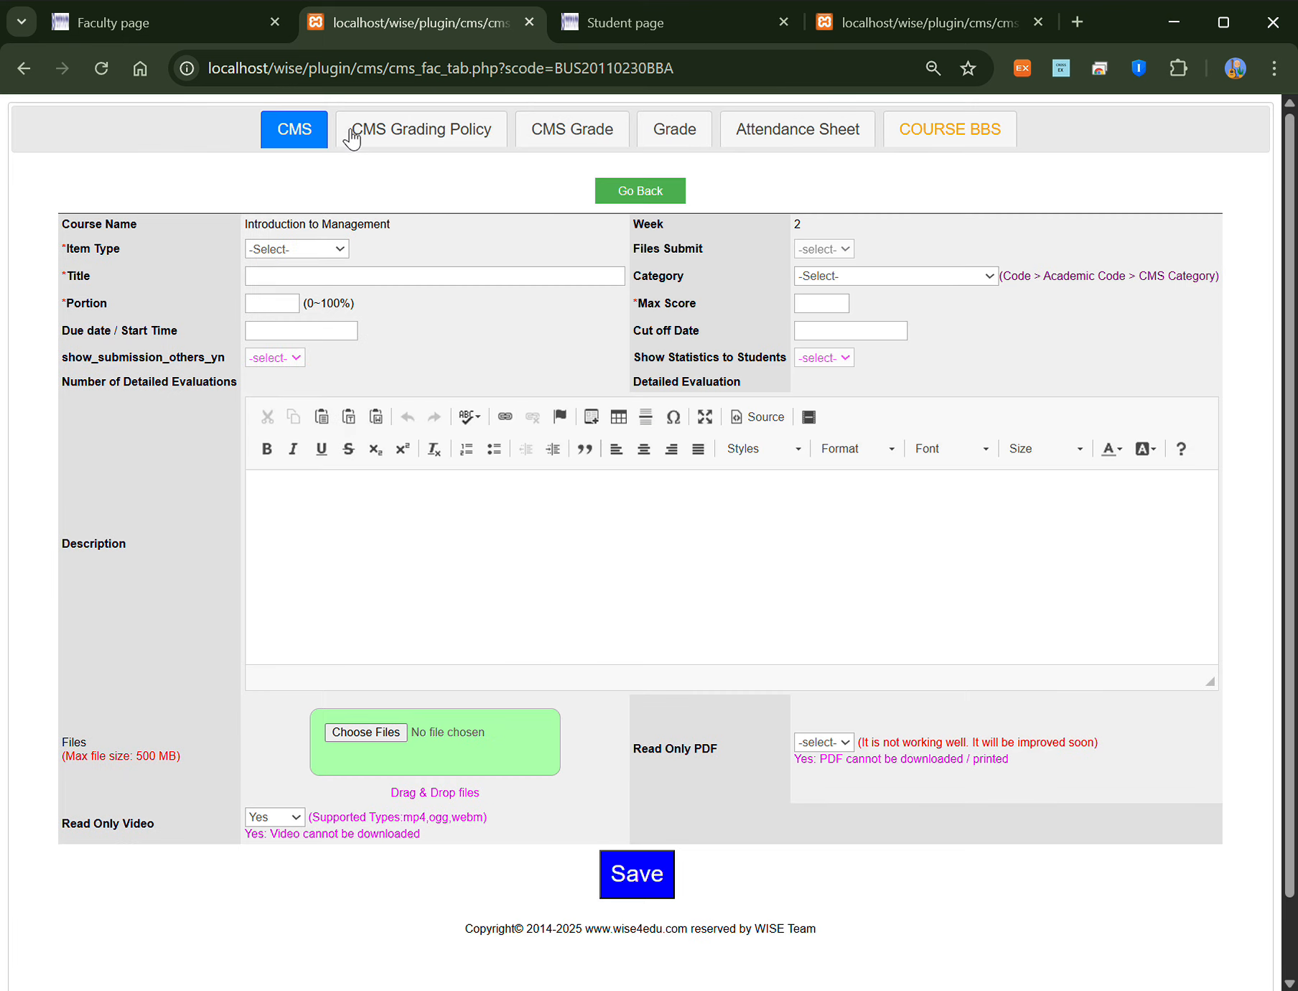